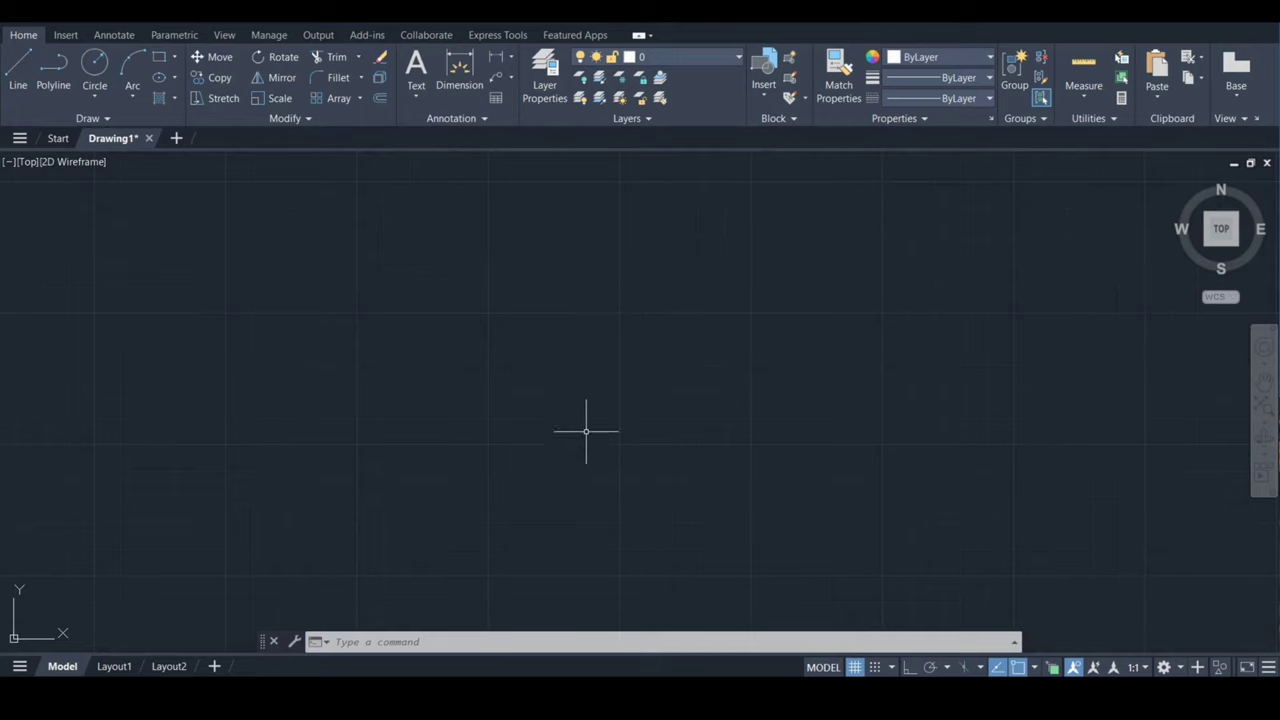
Draw a circle of radius 2.815 centred near the middle of the drawing area
text(c)
key(Return)
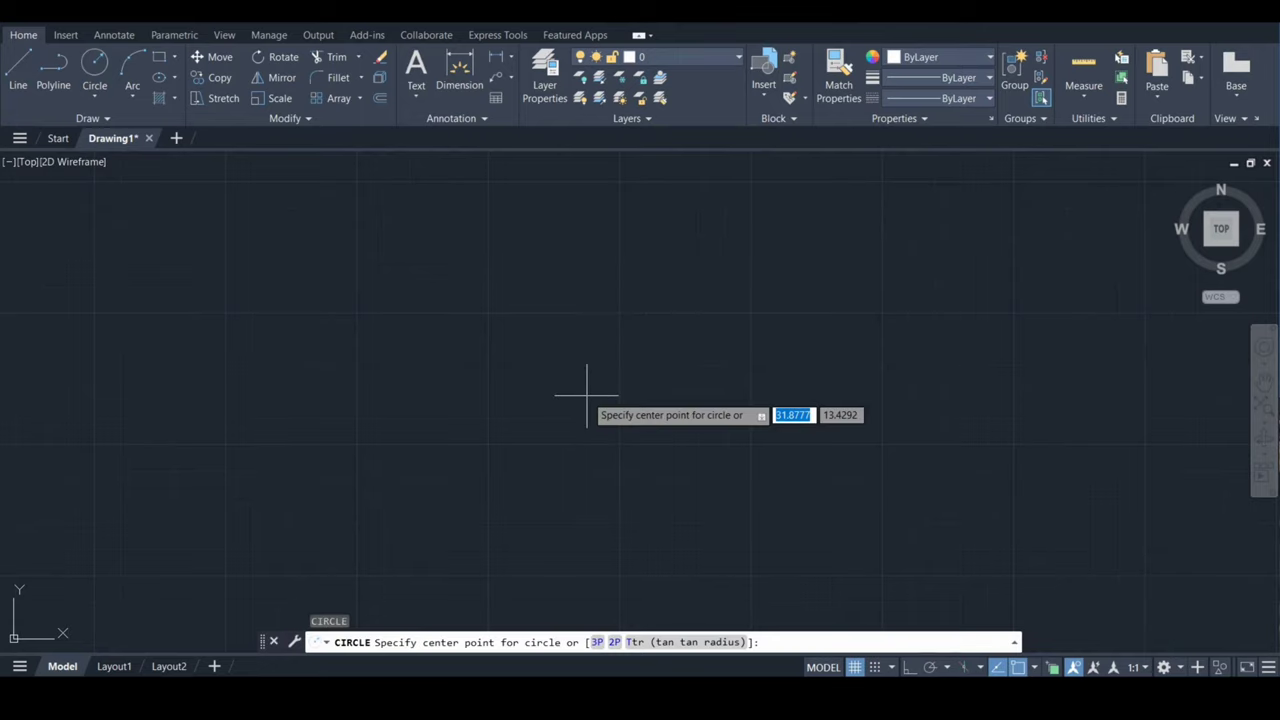
click(603, 352)
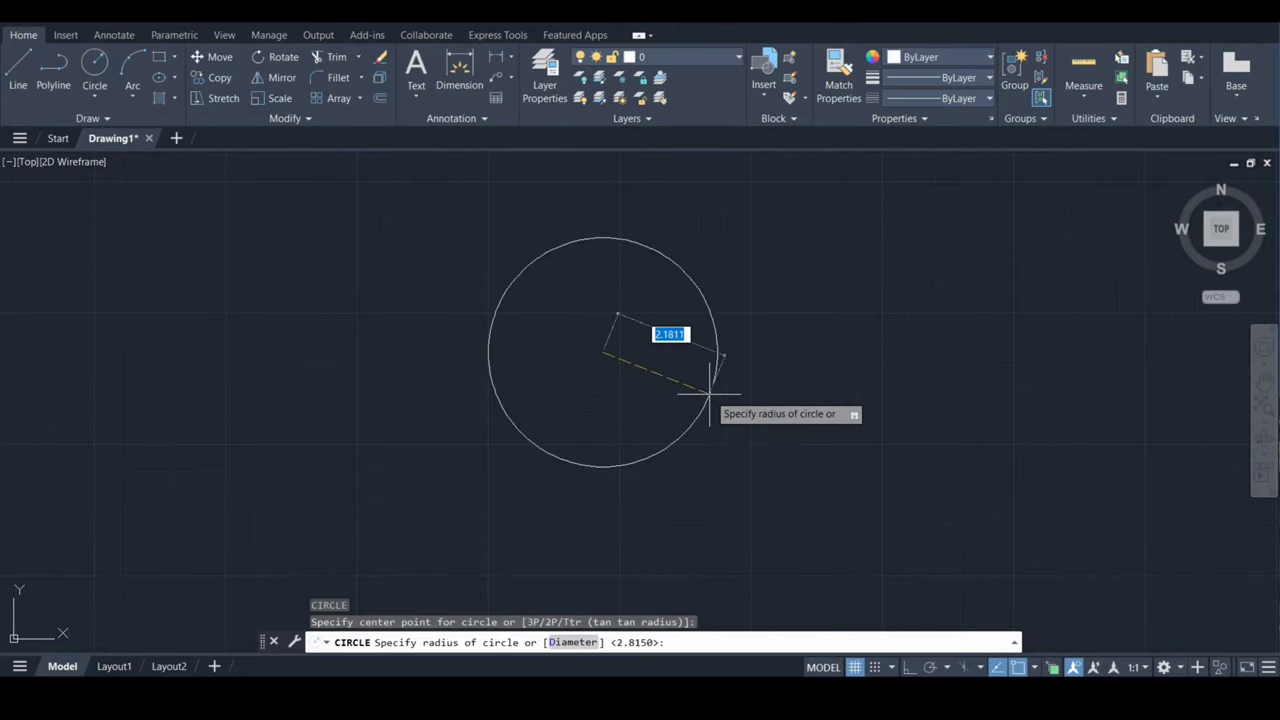
text(5)
key(Return)
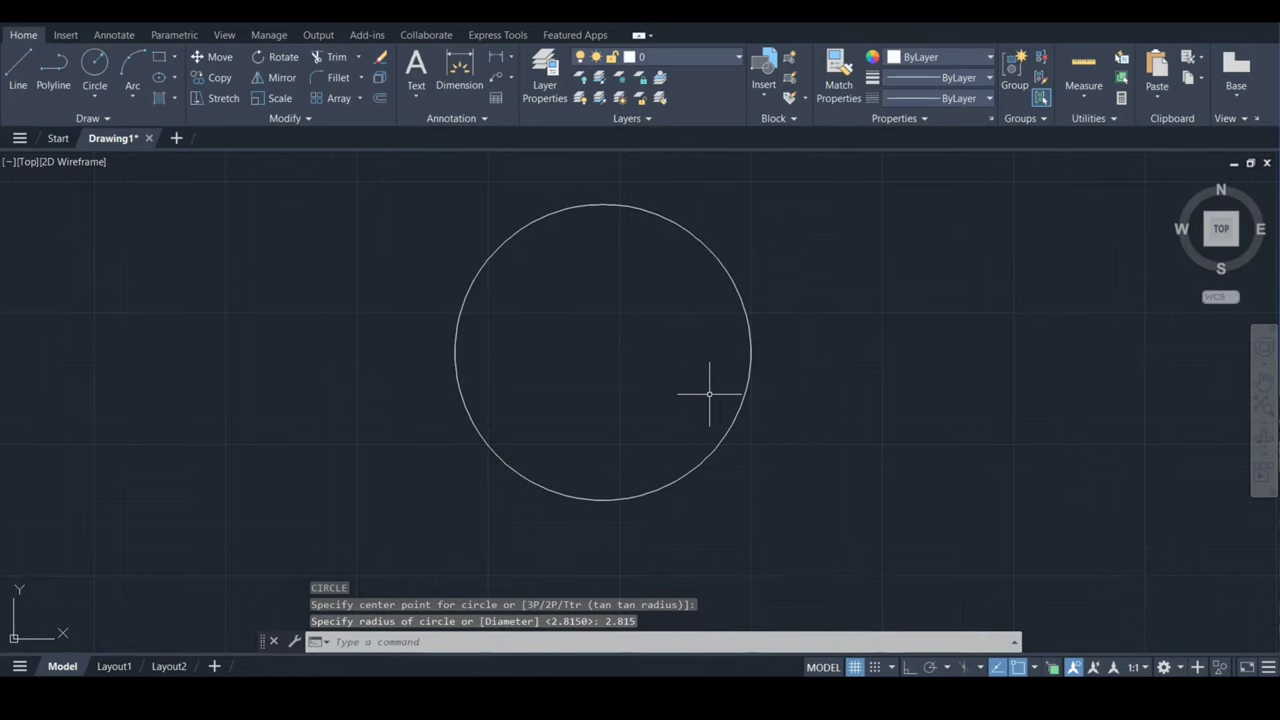
text(l)
key(Return)
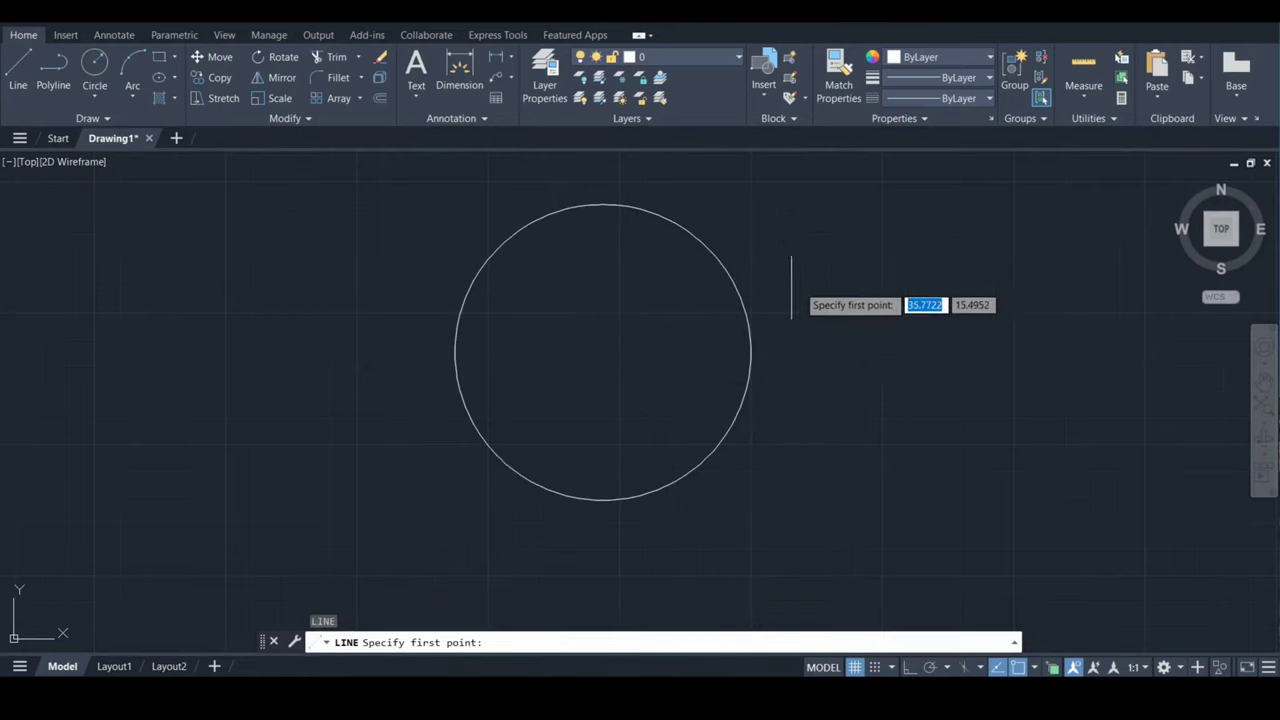
Draw a 3.55-long vertical line with Ortho on and move it against the circle's right edge
click(813, 267)
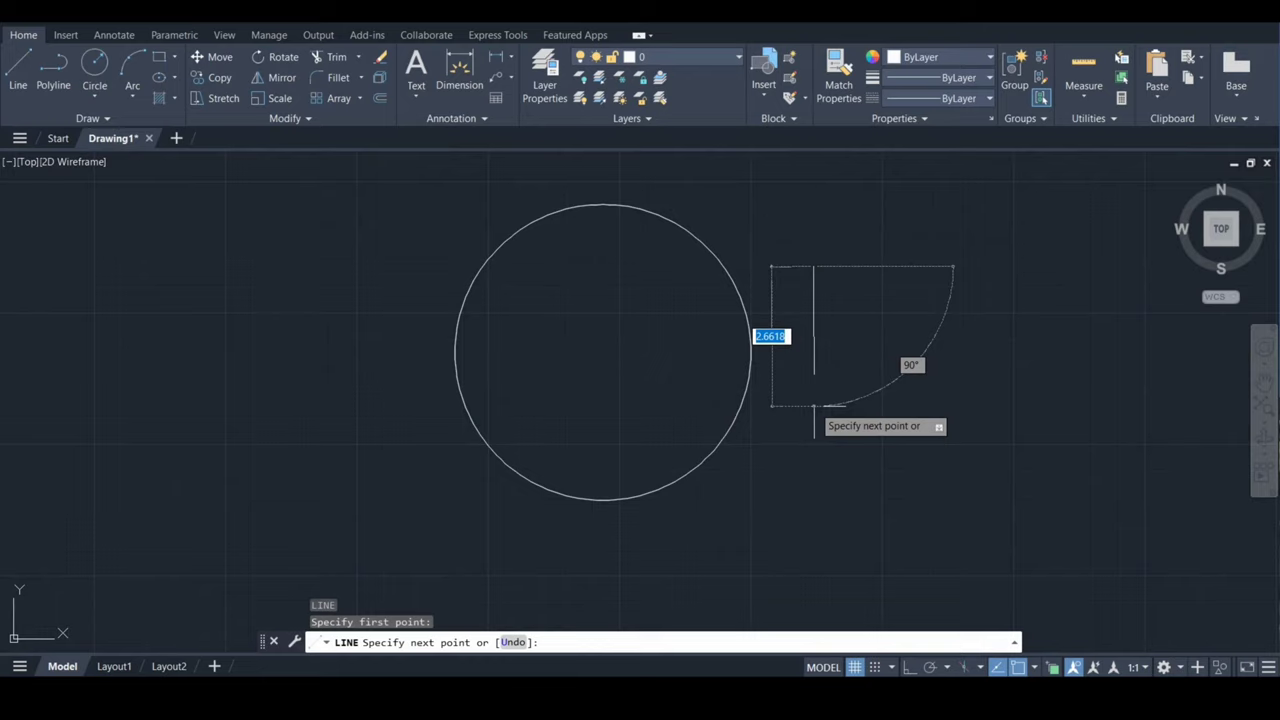
key(F8)
text(3.55)
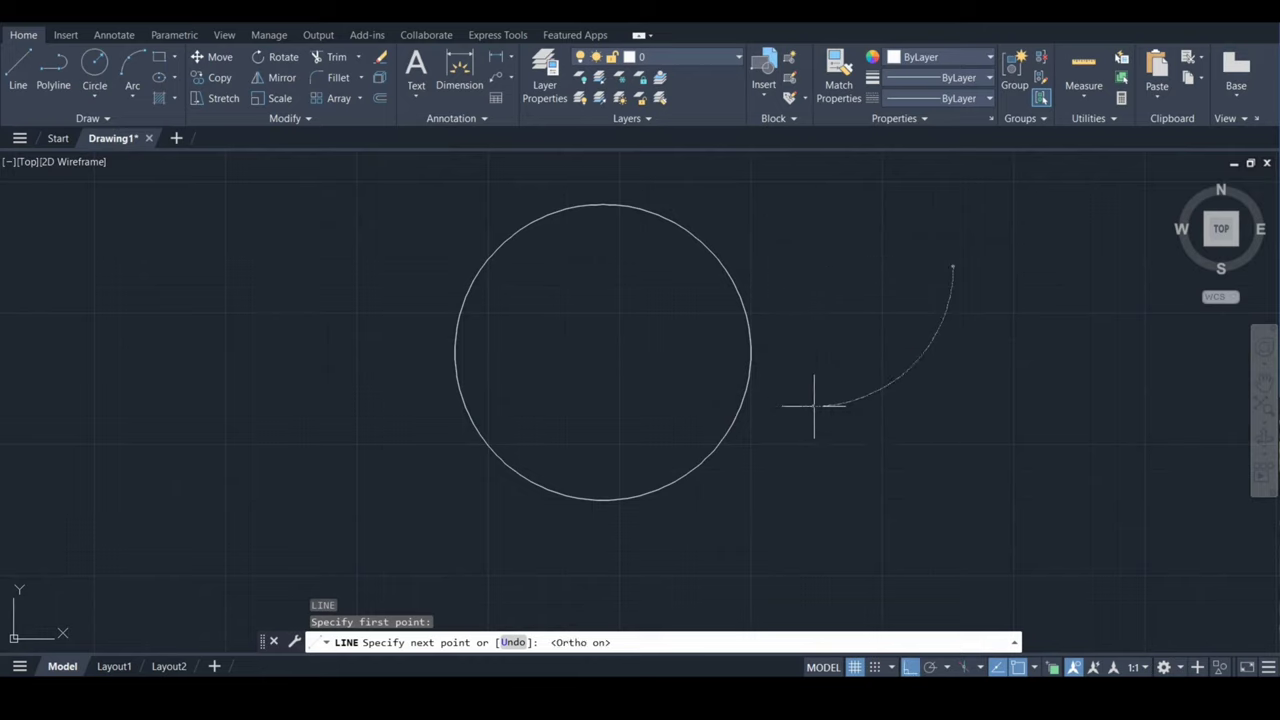
key(Return)
key(Escape)
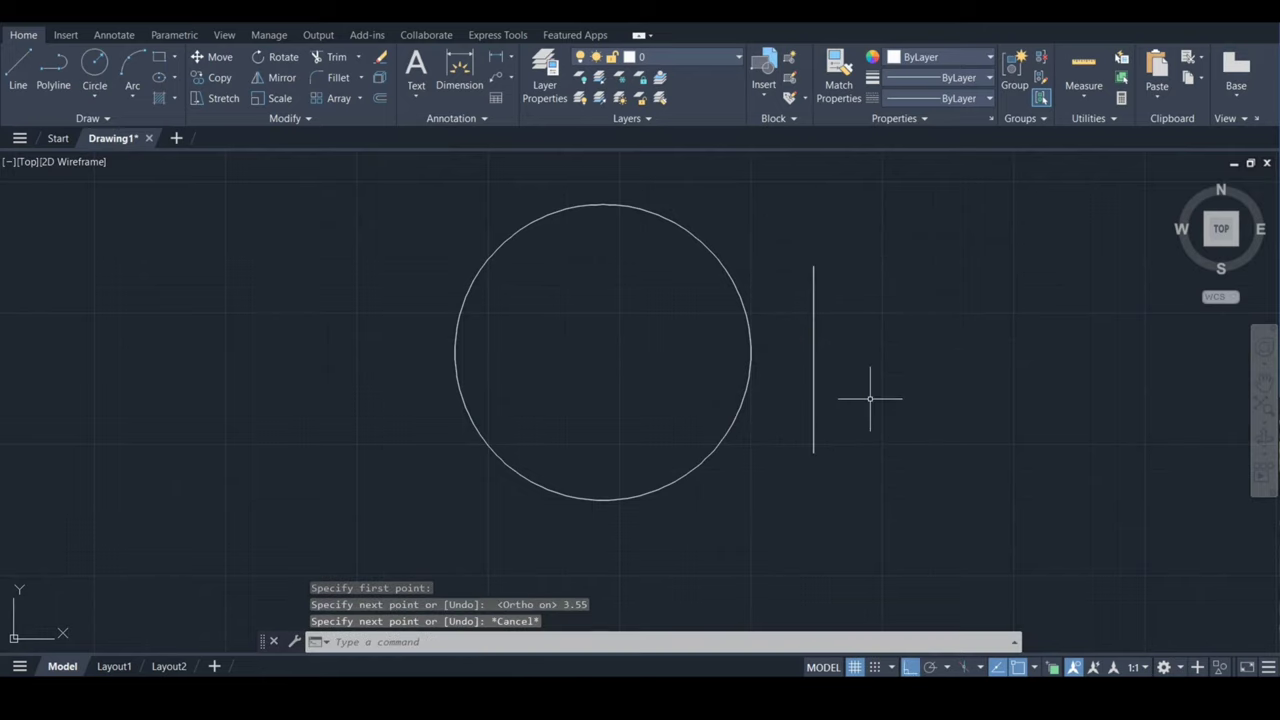
text(m)
key(Return)
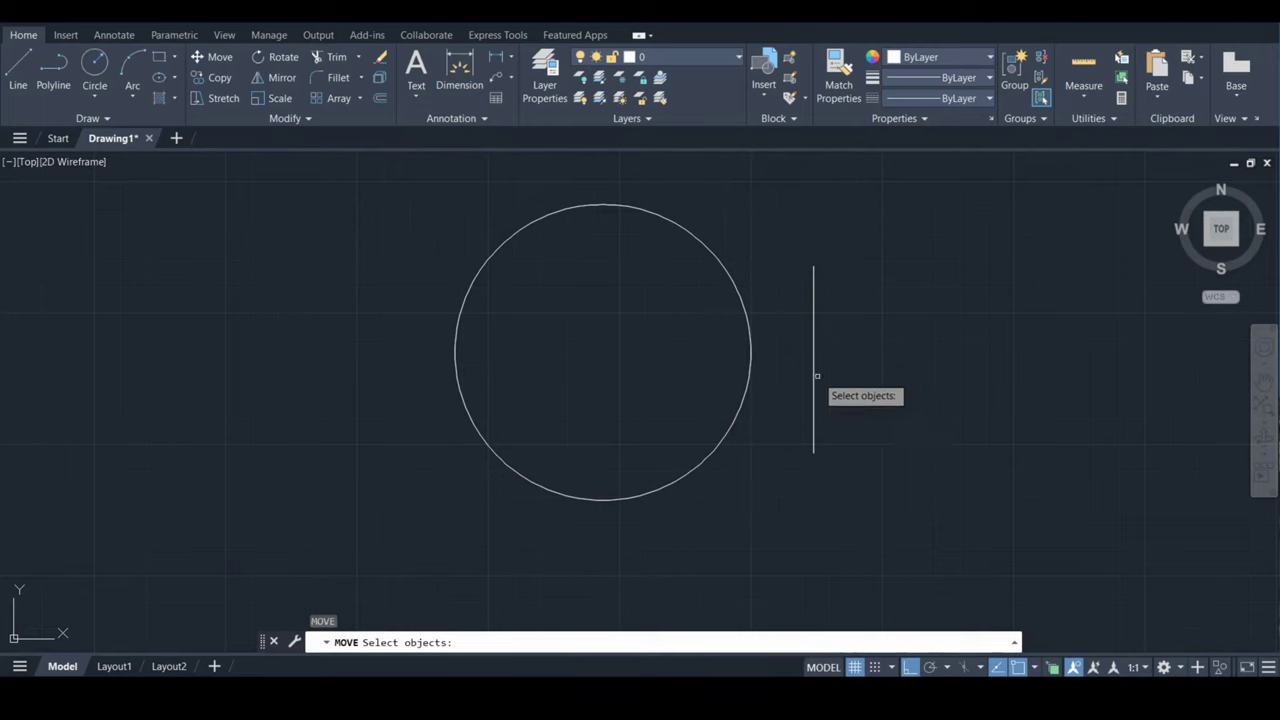
click(814, 385)
key(Return)
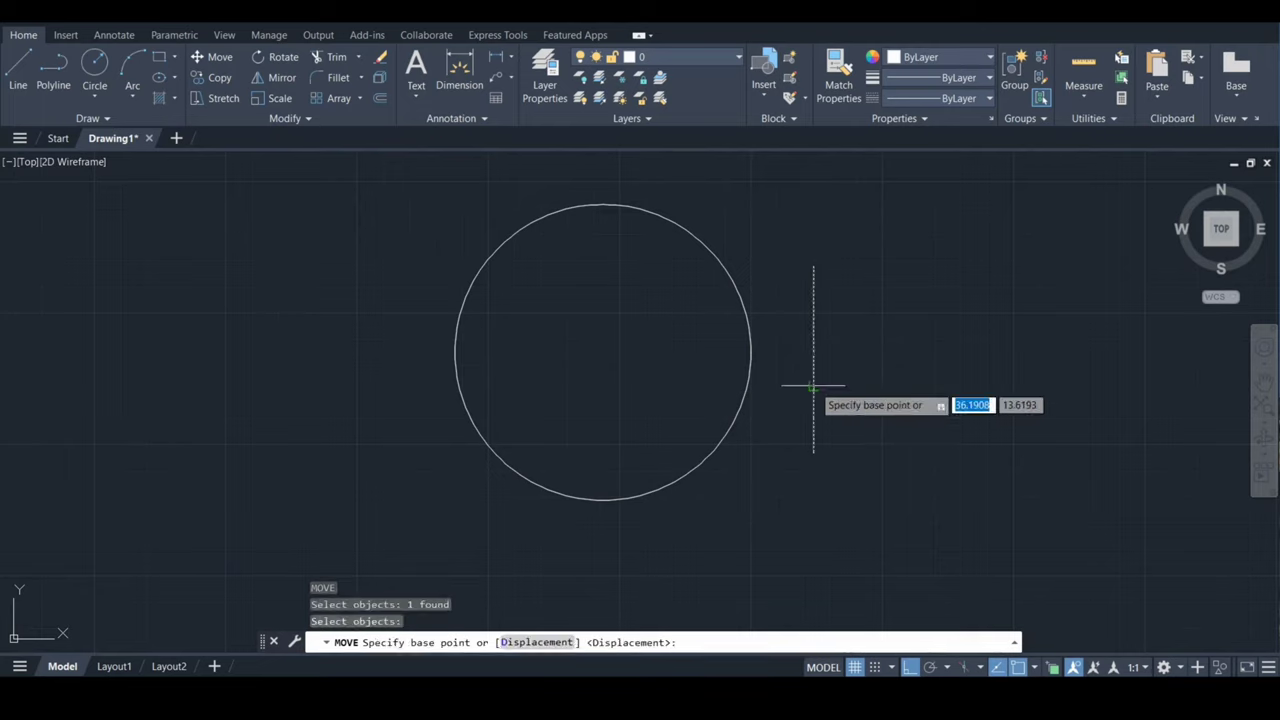
click(813, 358)
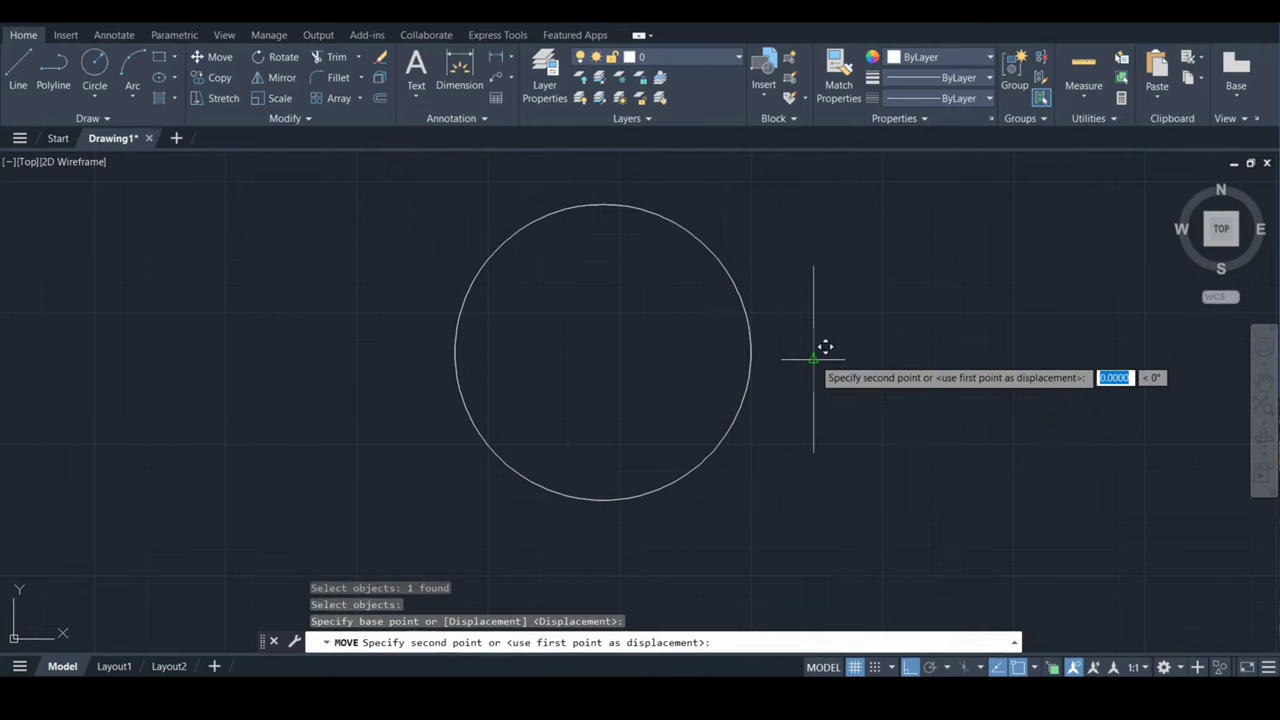
click(751, 352)
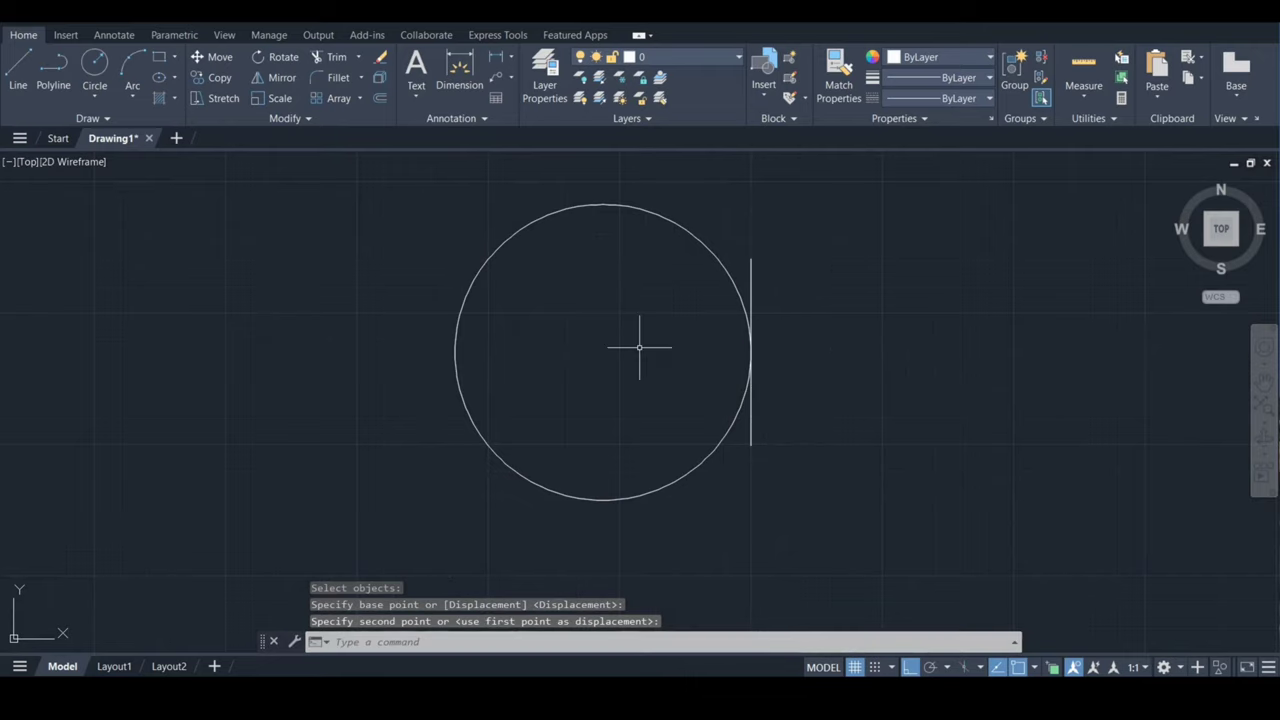
Draw a 1.23-long vertical line and move it down onto the circle's centre
text(l)
key(Return)
click(602, 292)
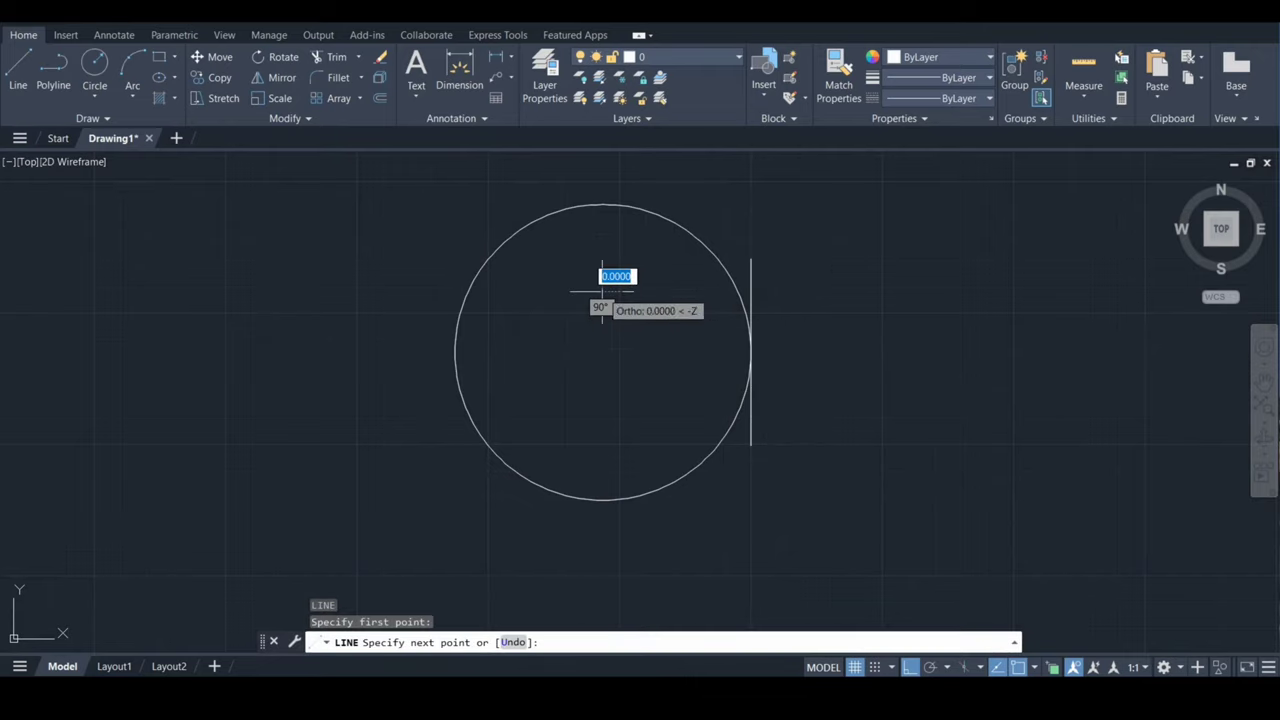
text(1.23)
key(Return)
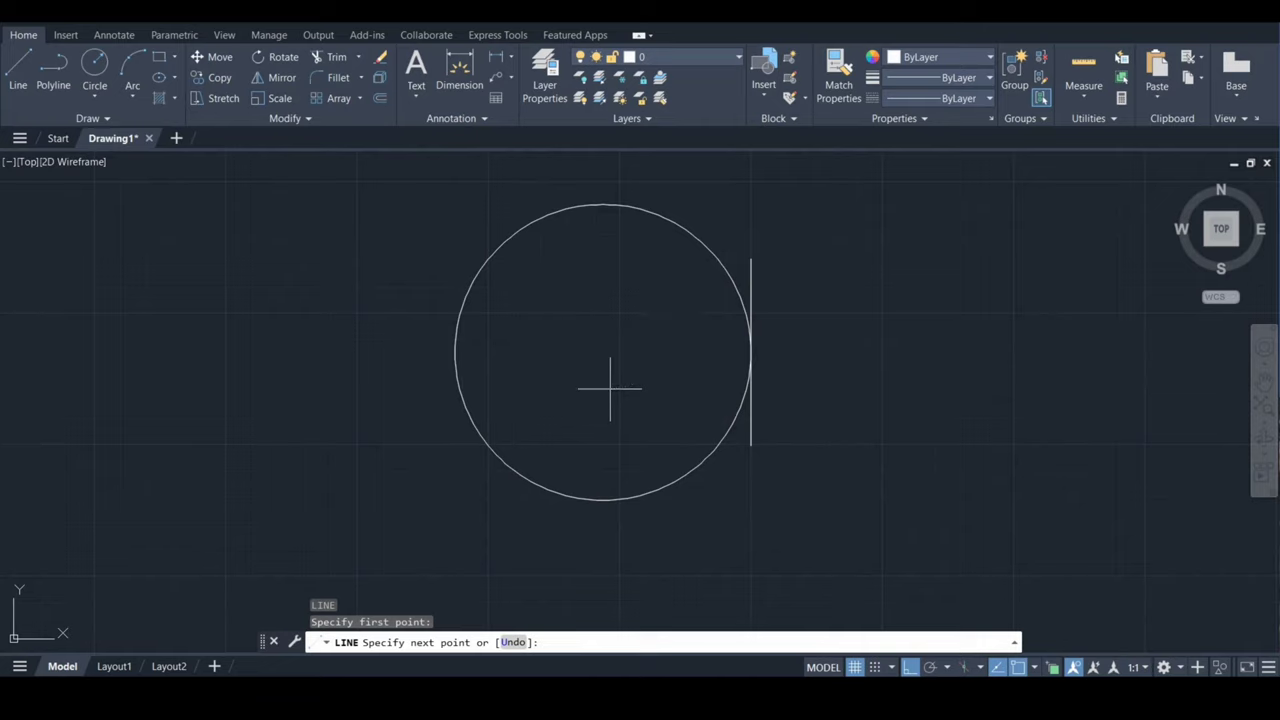
key(Escape)
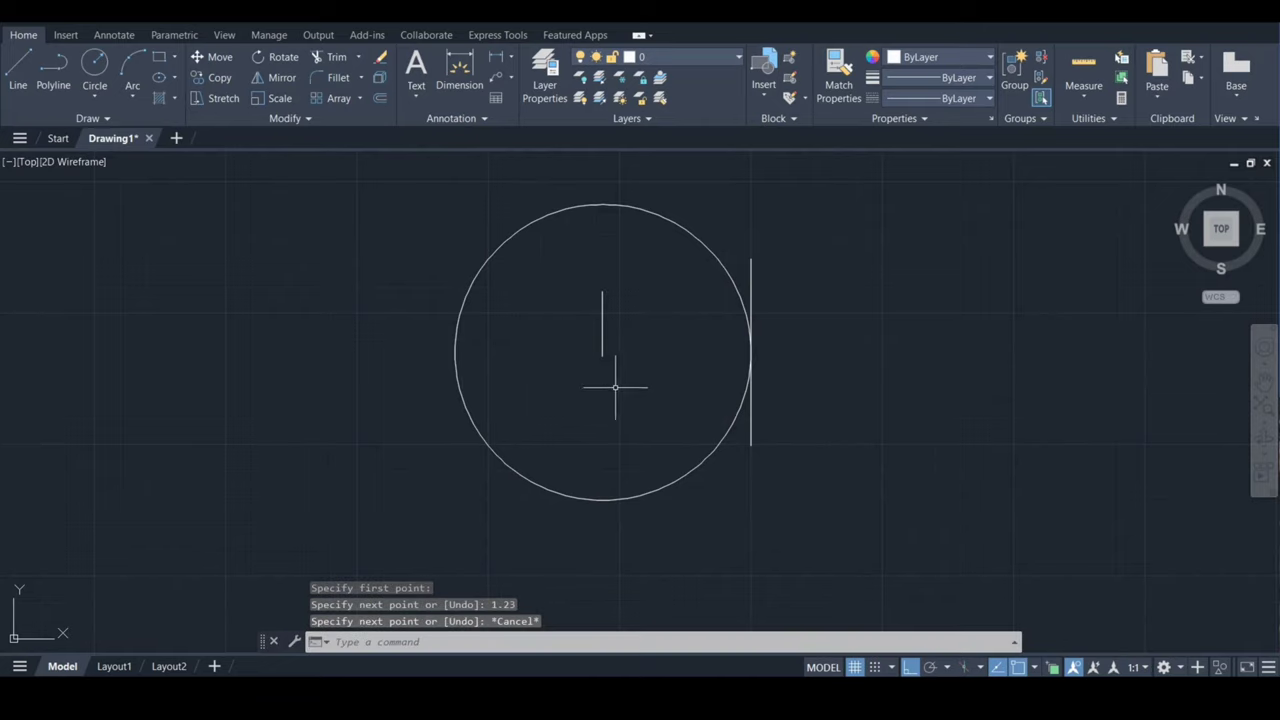
text(m)
key(Return)
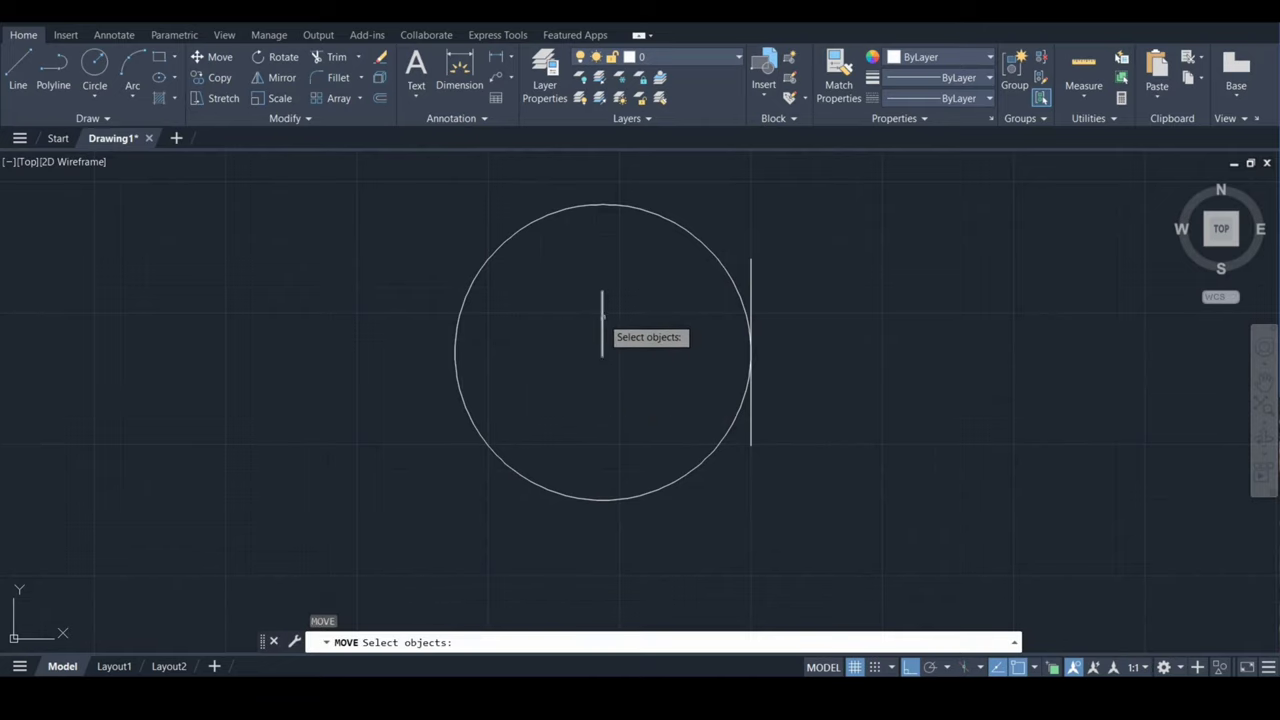
click(602, 318)
key(Return)
click(602, 322)
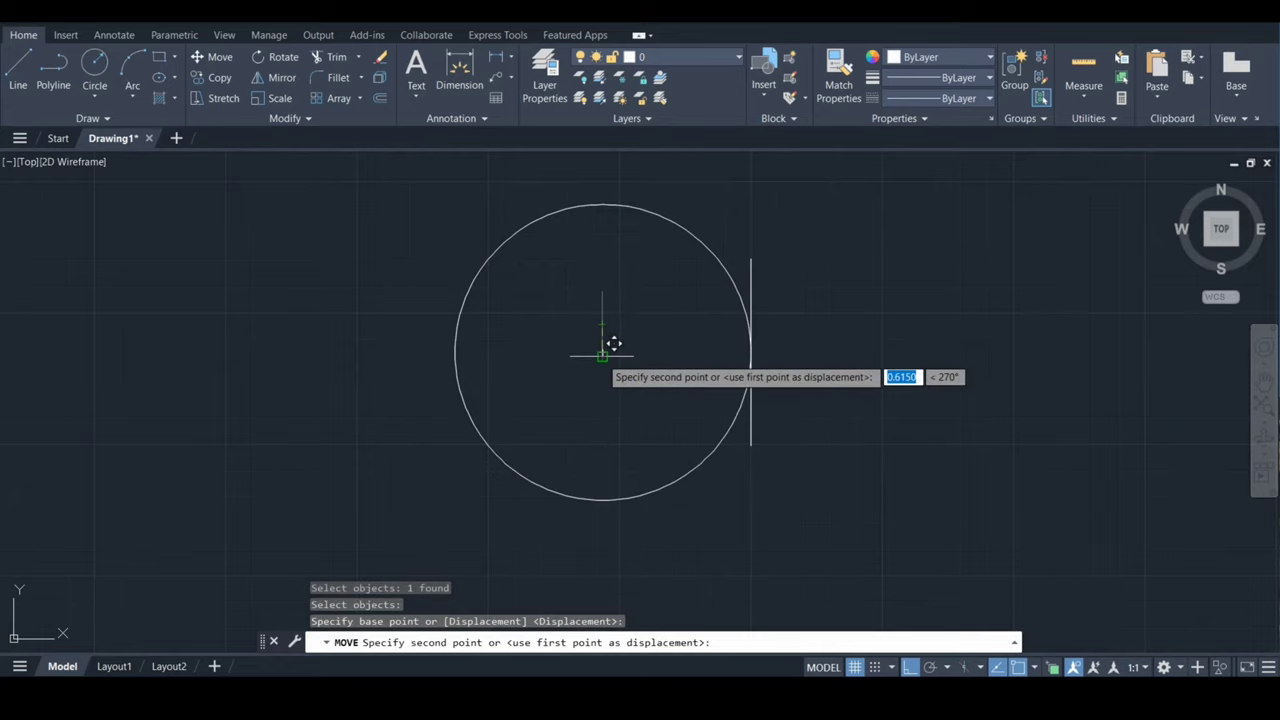
click(602, 349)
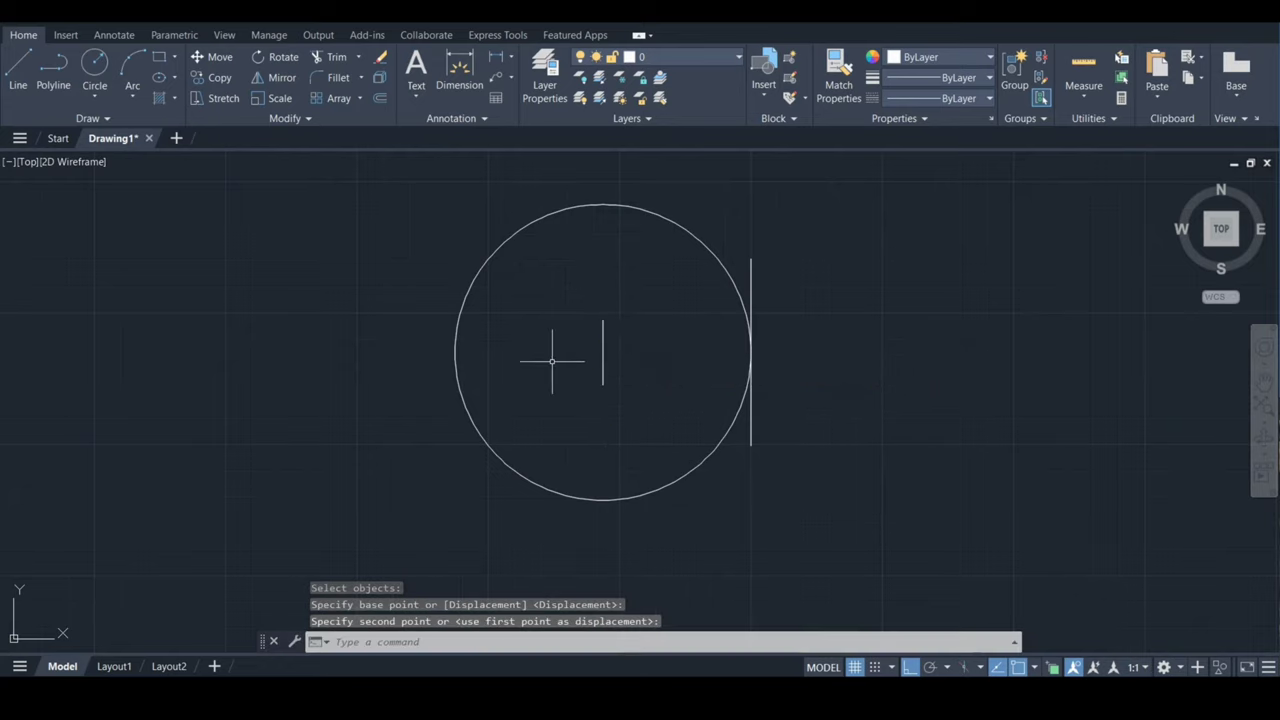
Mirror the right tangent line across a vertical axis through the circle's centre, keeping the original
text(mi)
key(Return)
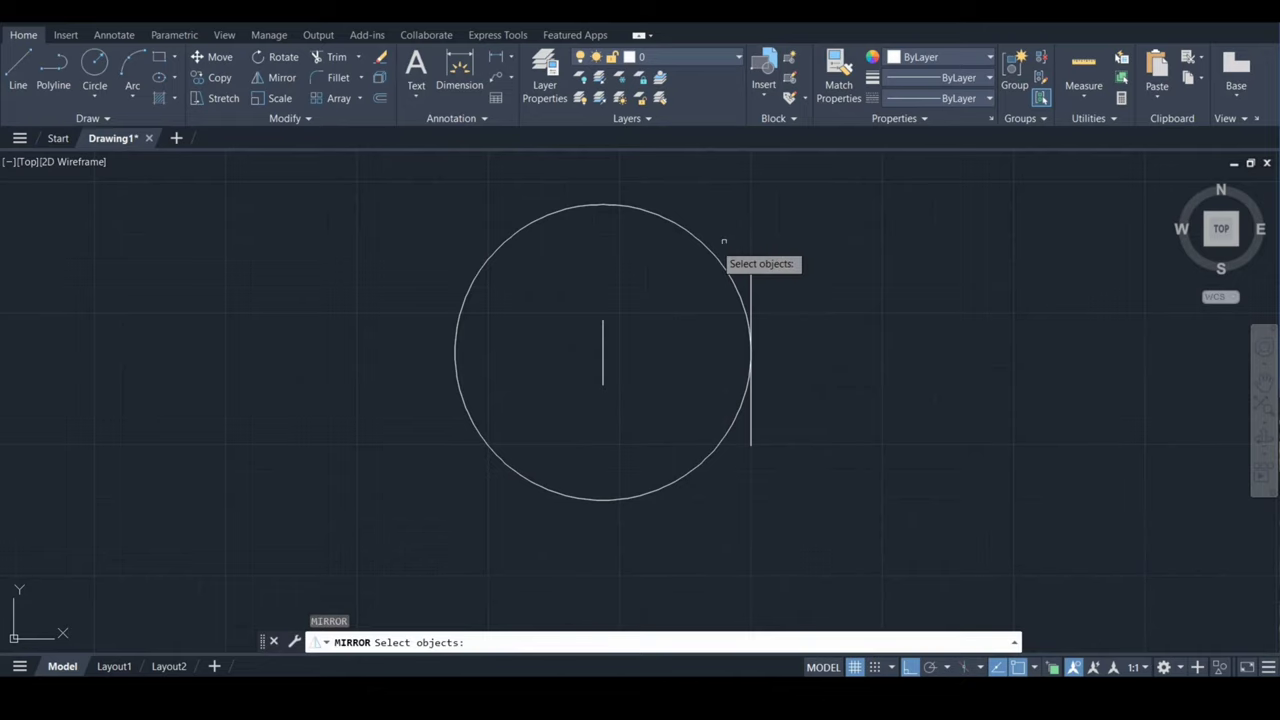
click(750, 266)
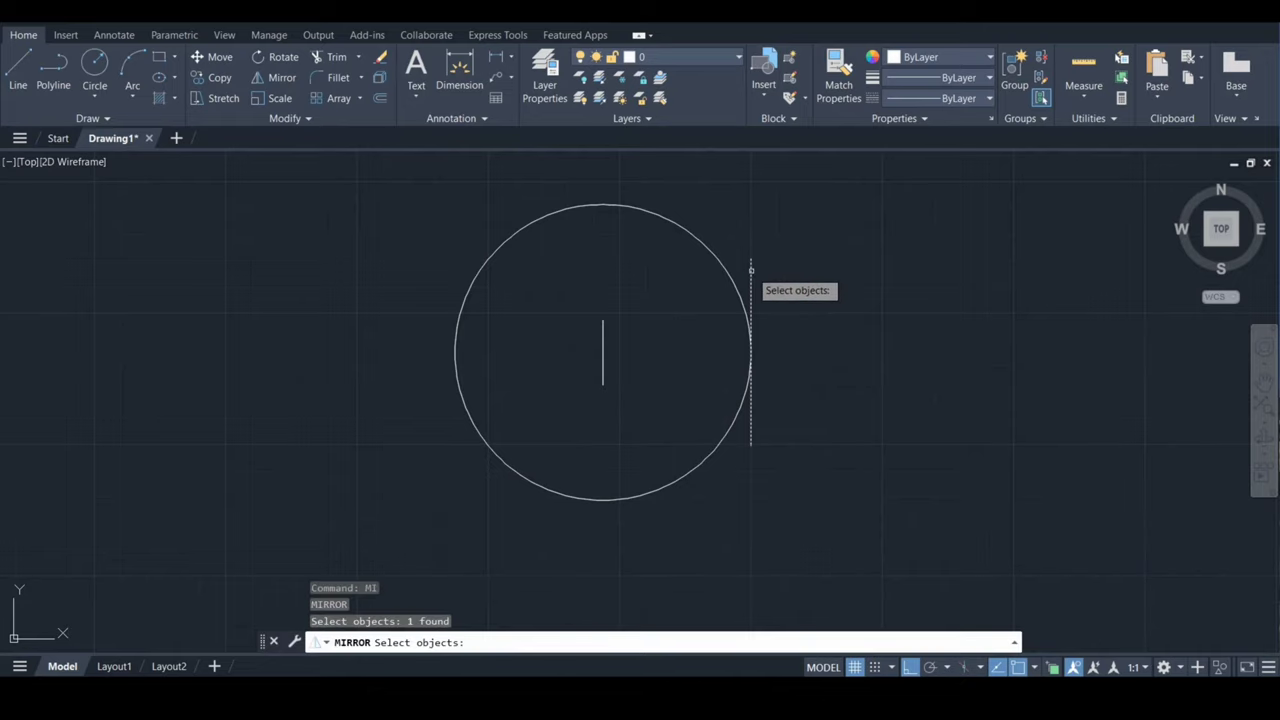
key(Return)
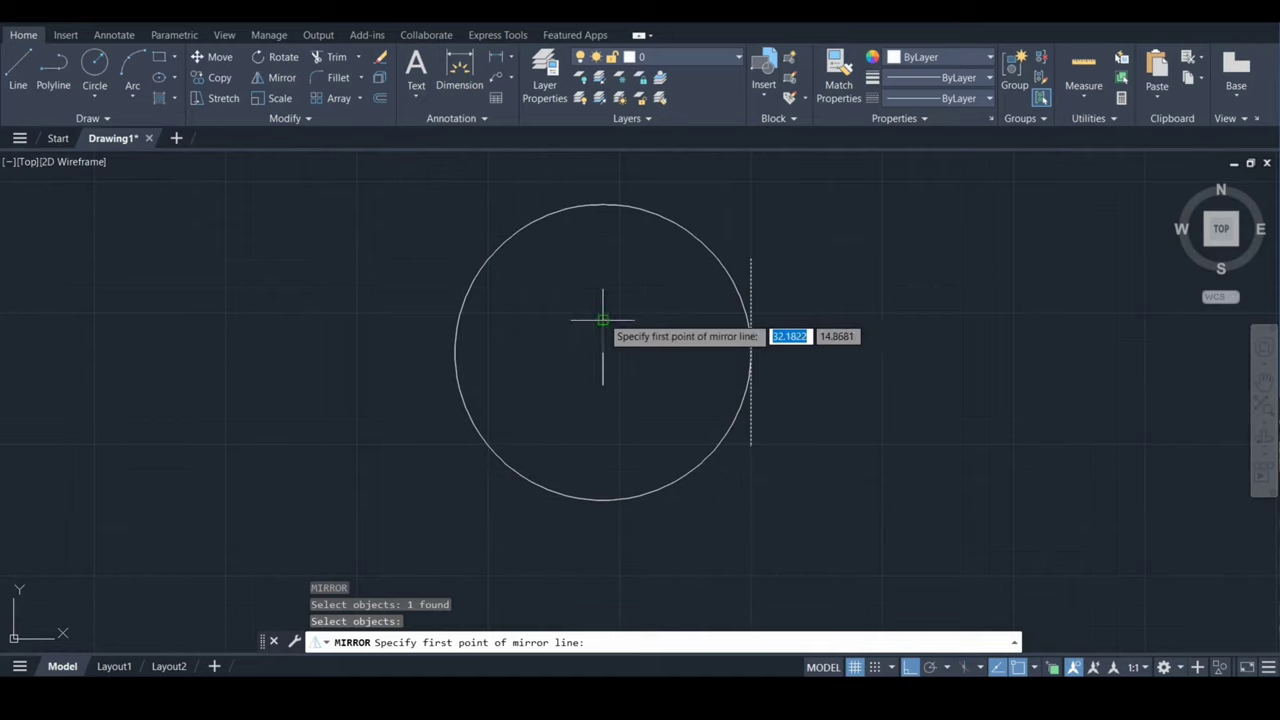
click(602, 320)
click(602, 402)
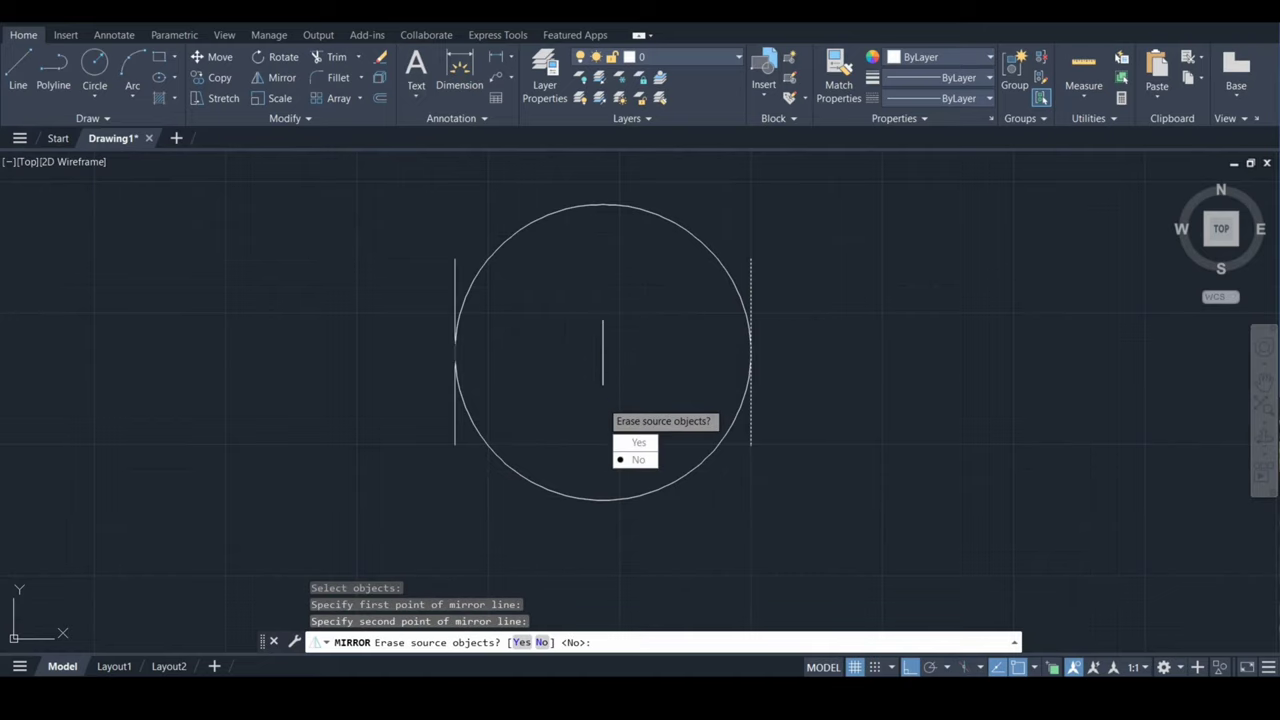
key(Return)
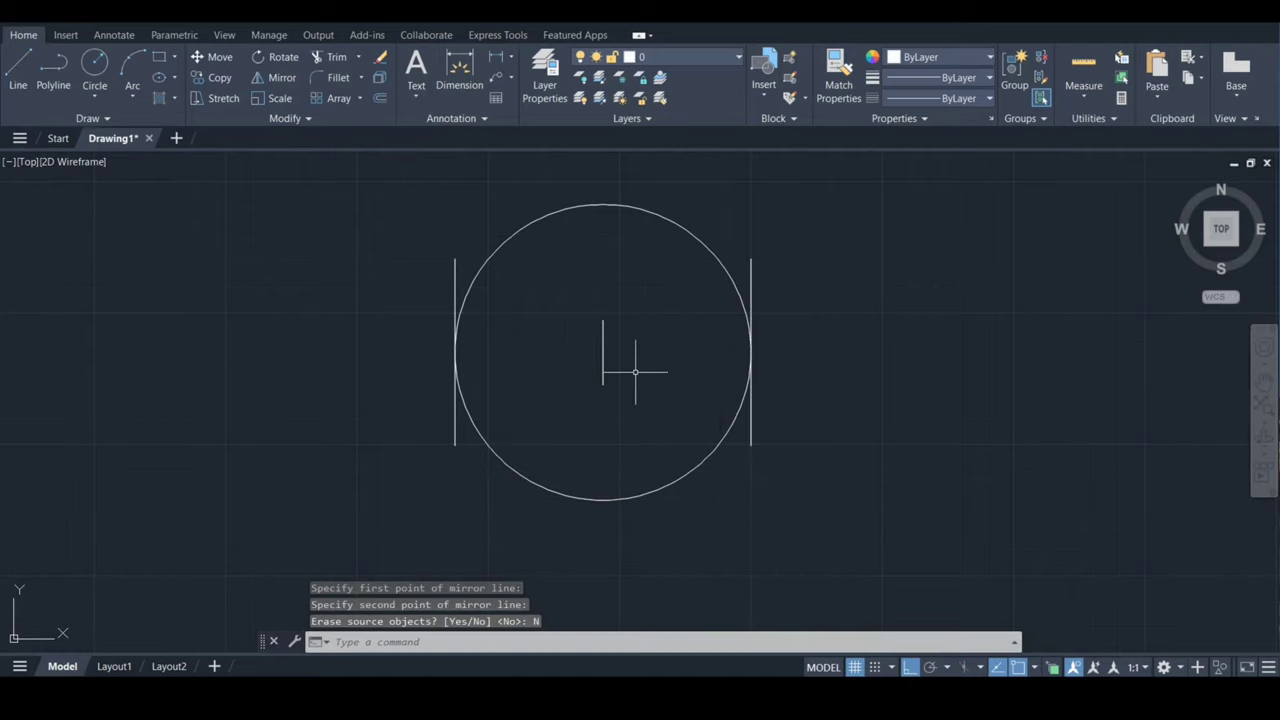
text(arc)
key(Return)
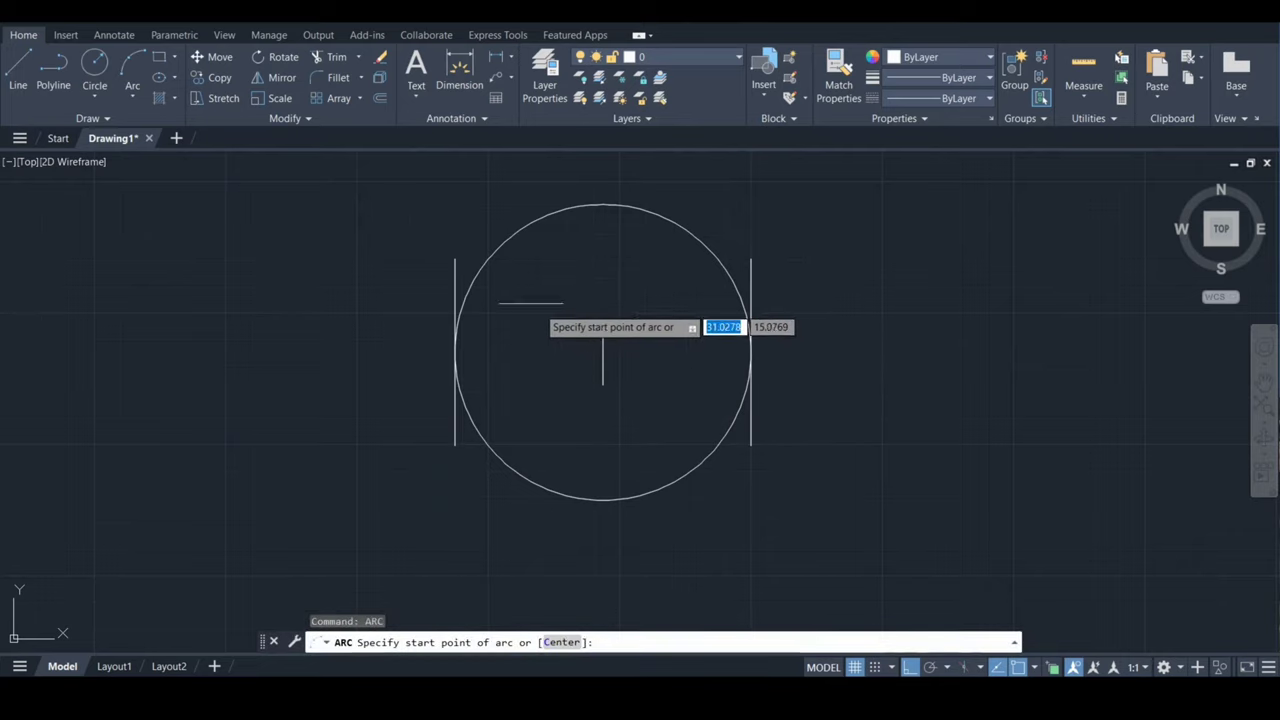
Draw a three-point arc from the left line's top, through the centre line's top, to the right line's top
click(455, 259)
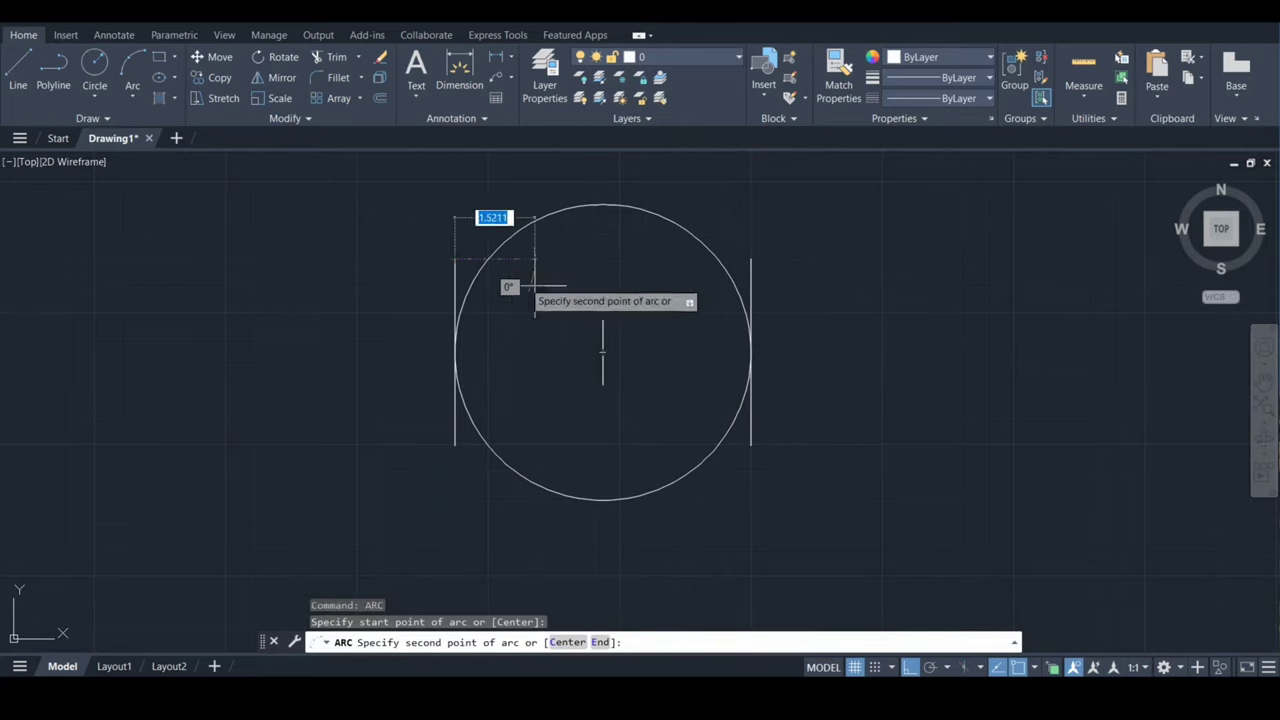
click(603, 320)
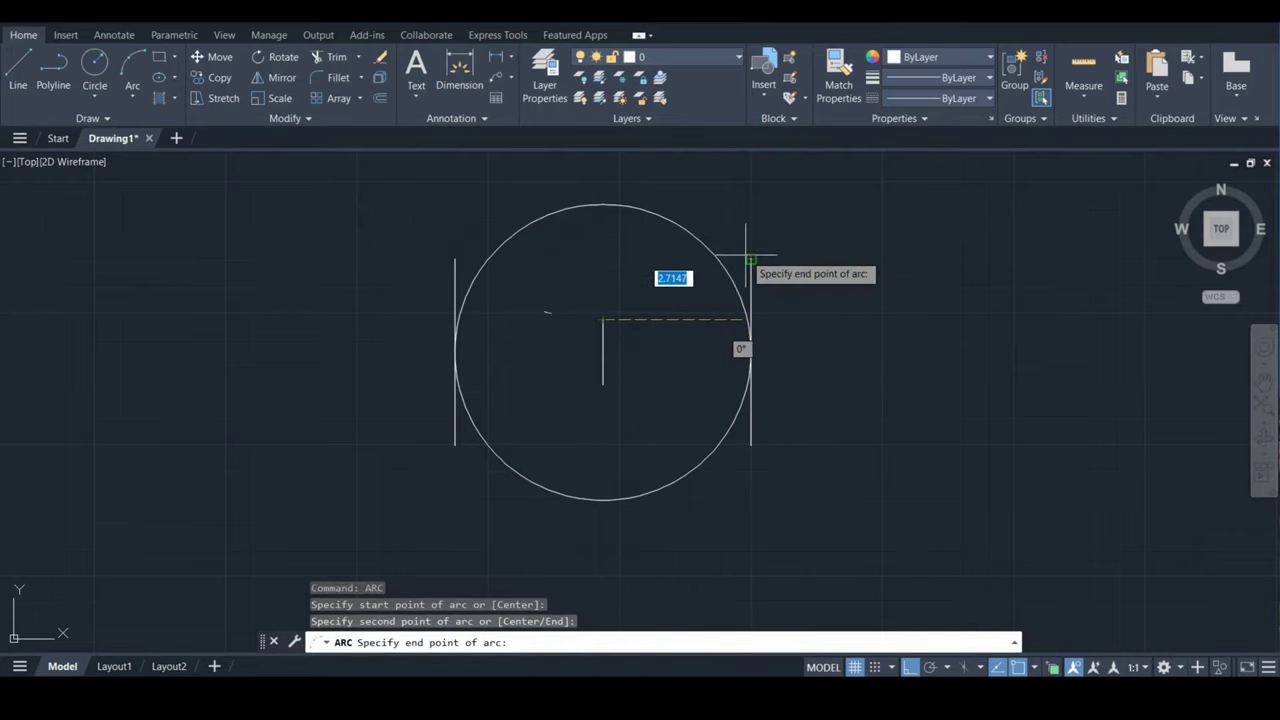
click(750, 259)
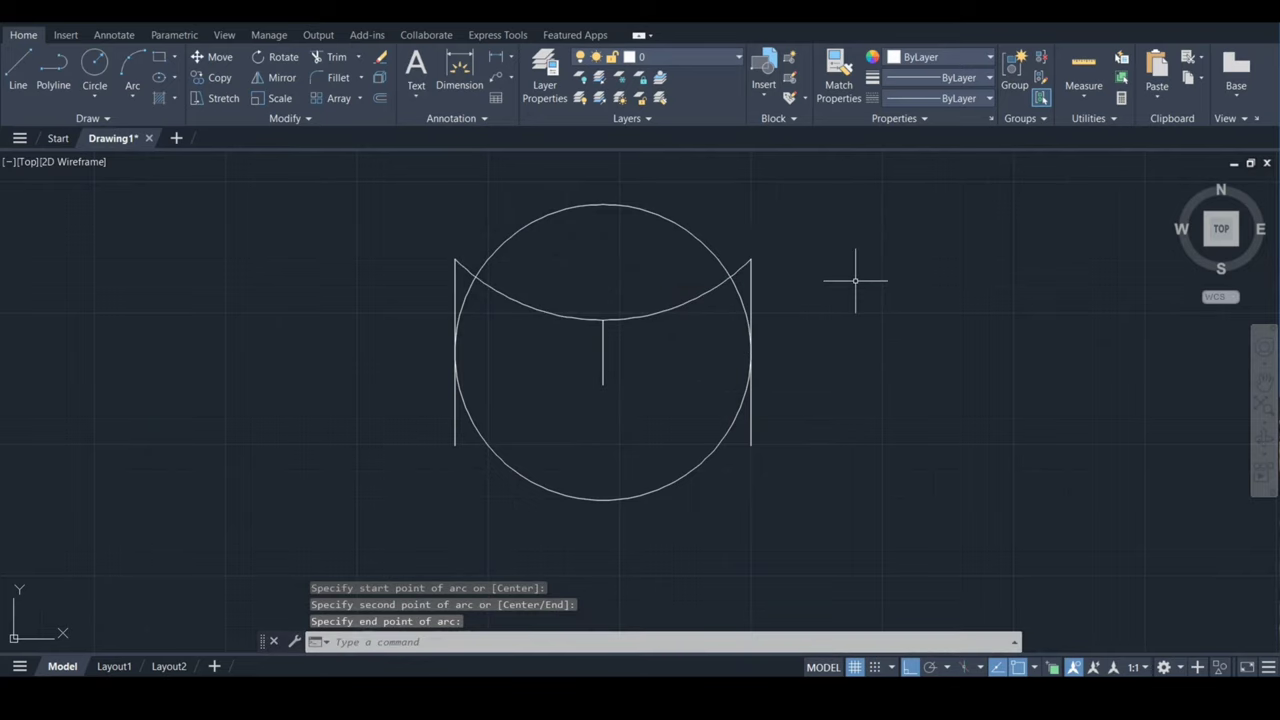
text(mi)
Mirror the arc across the horizontal centre line, keeping the original
key(Return)
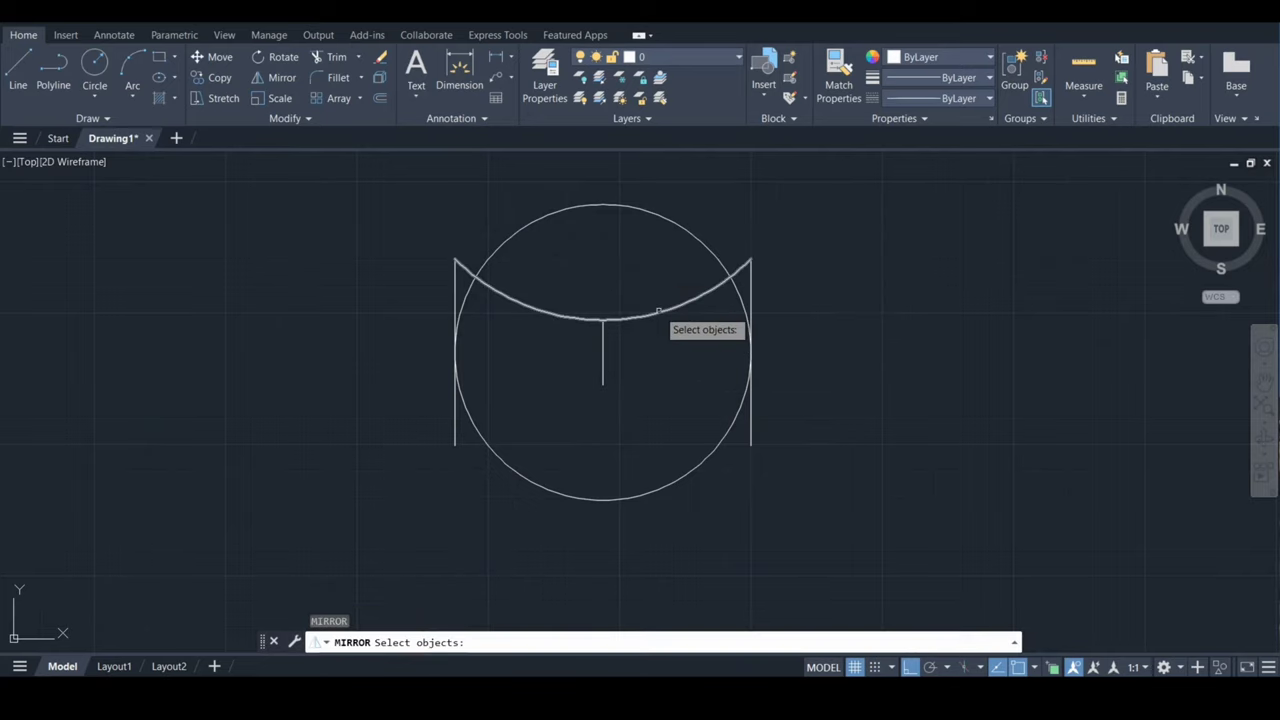
click(658, 311)
key(Return)
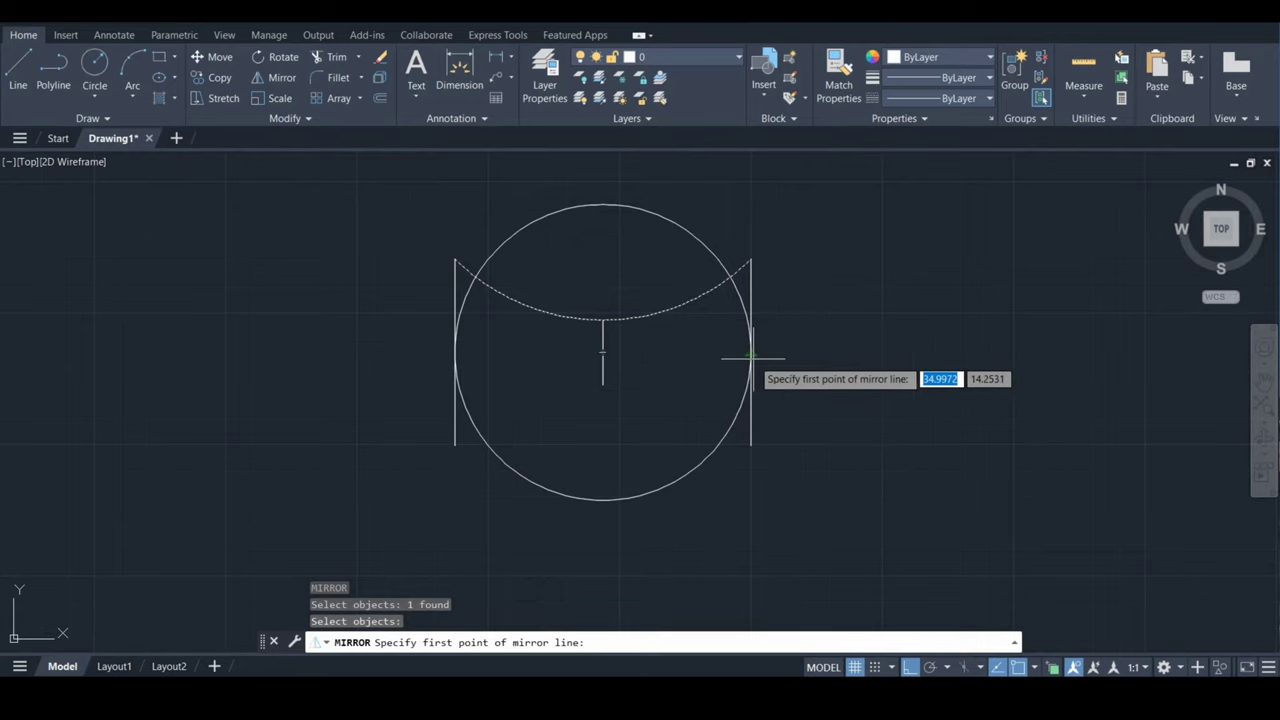
click(750, 352)
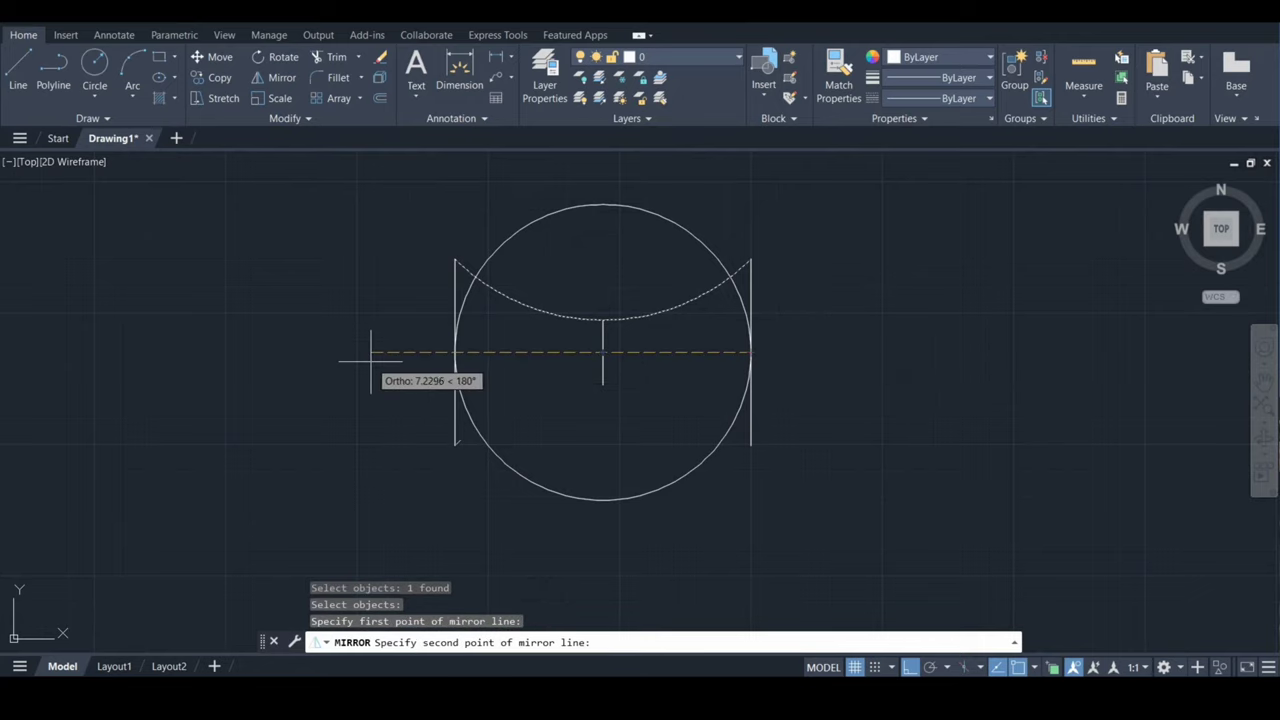
click(372, 353)
key(Return)
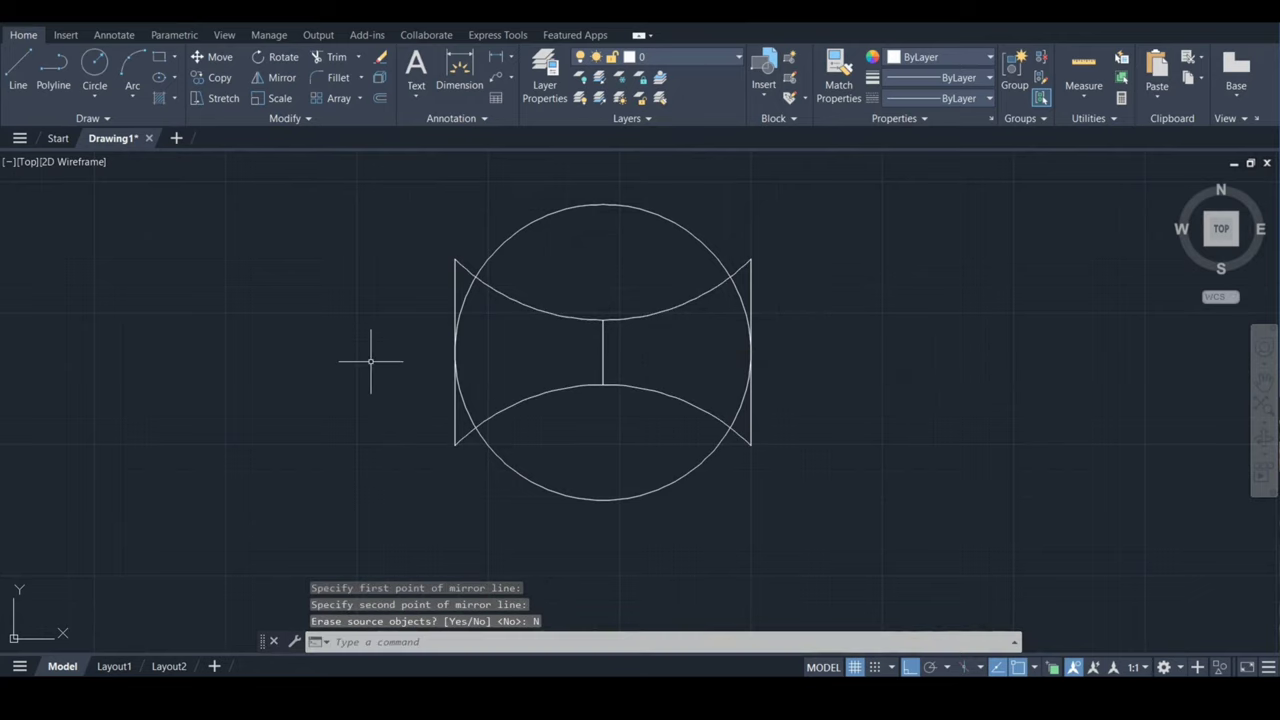
text(tr)
key(Return)
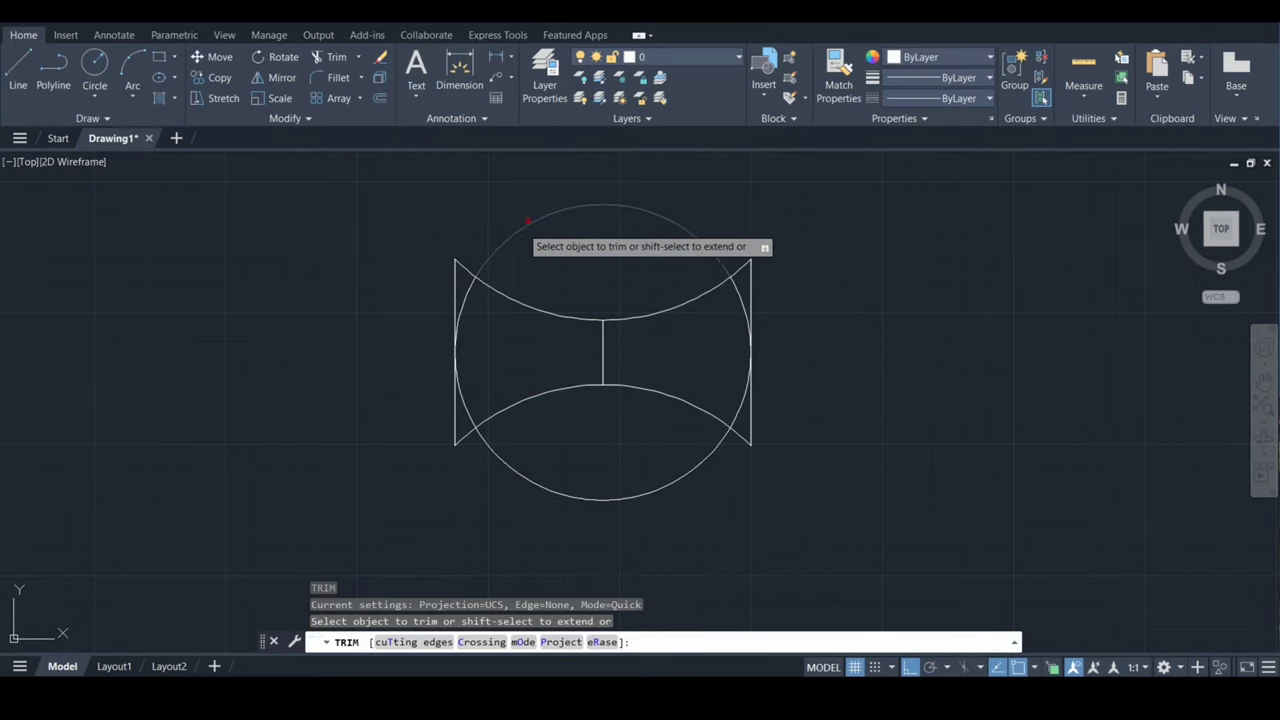
Trim off the circle's top and bottom, the centre line, and the overhanging vertical line ends
click(521, 230)
click(603, 349)
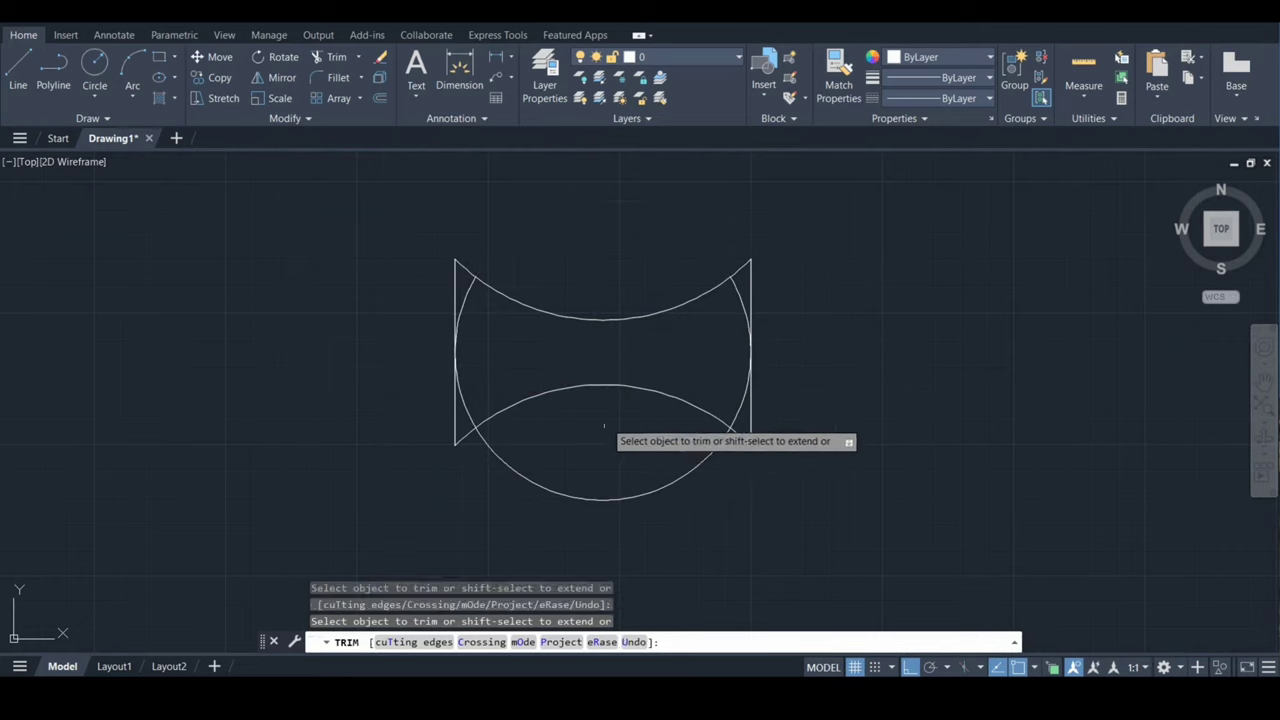
click(604, 497)
click(456, 270)
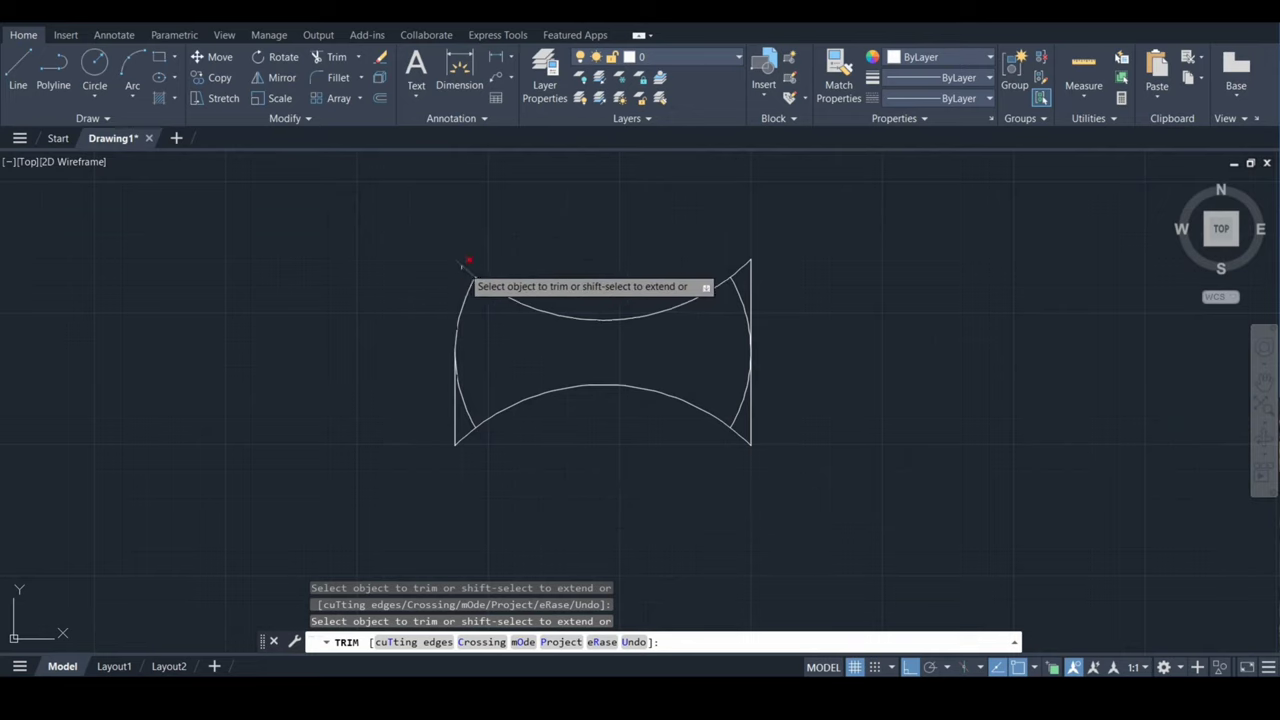
click(751, 421)
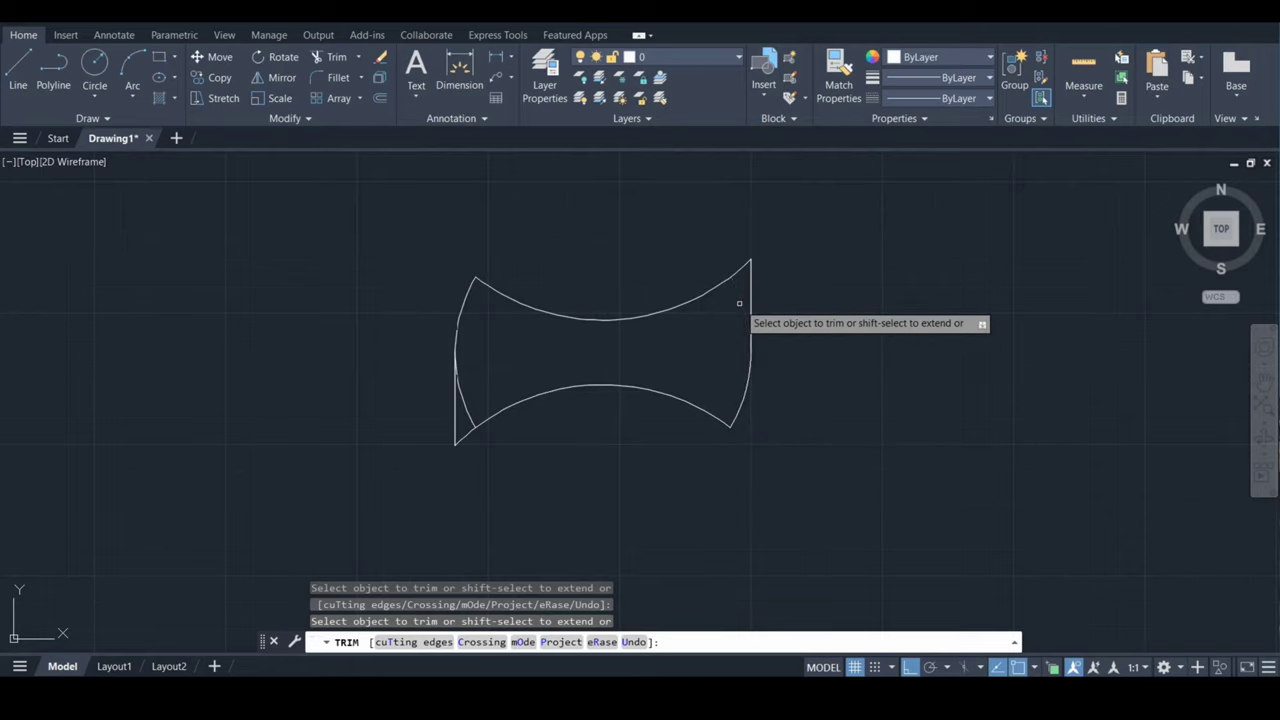
click(468, 410)
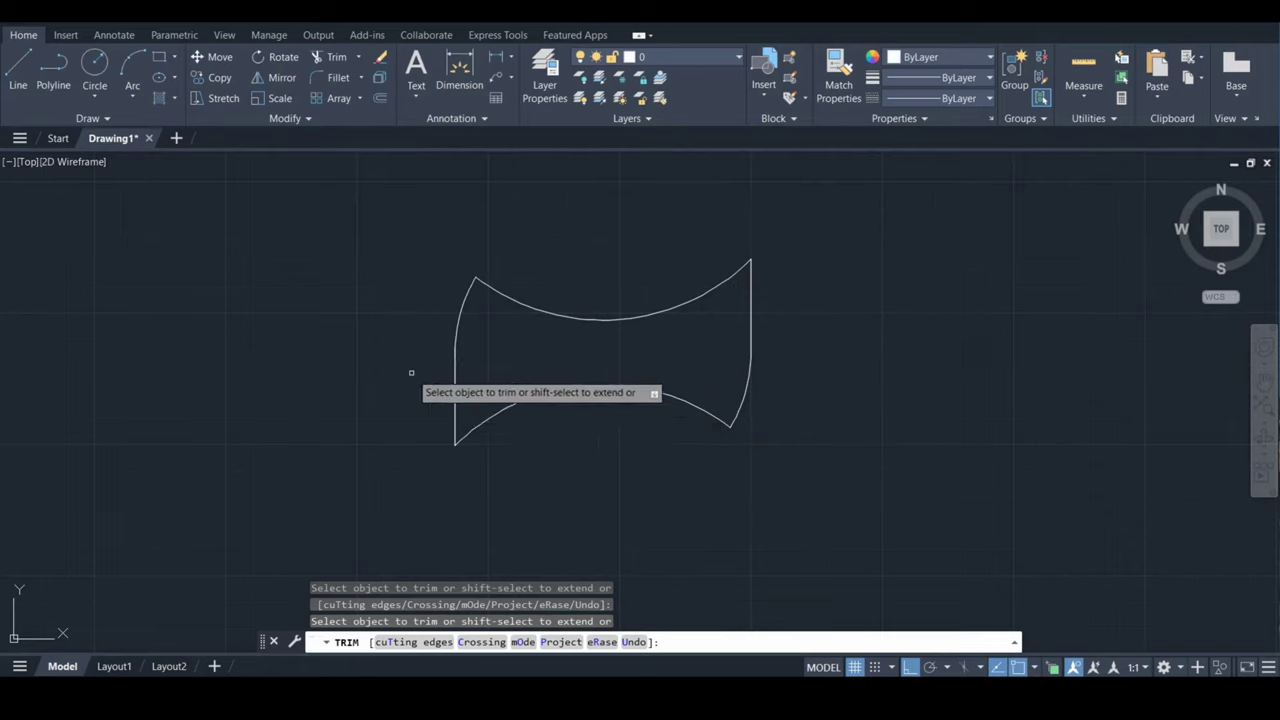
key(Return)
key(ctrl+a)
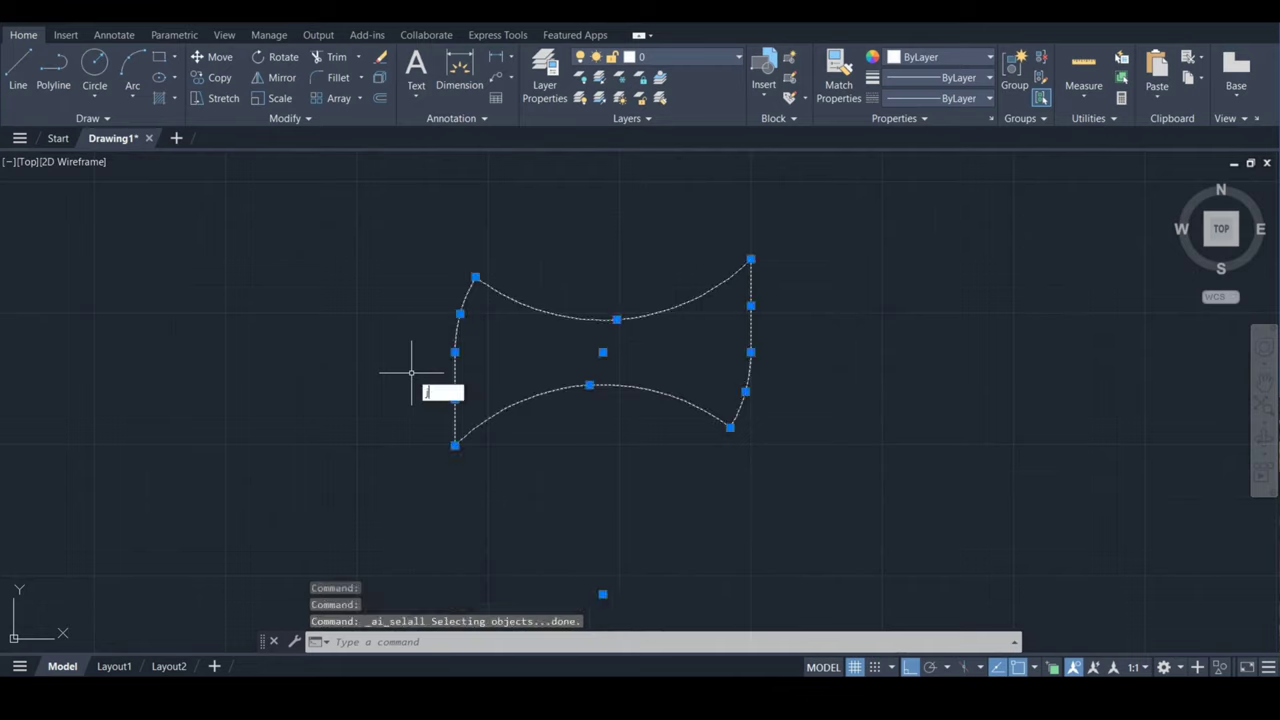
Join the trimmed pieces into one polyline and place a copy of it to the right
key(Return)
key(Return)
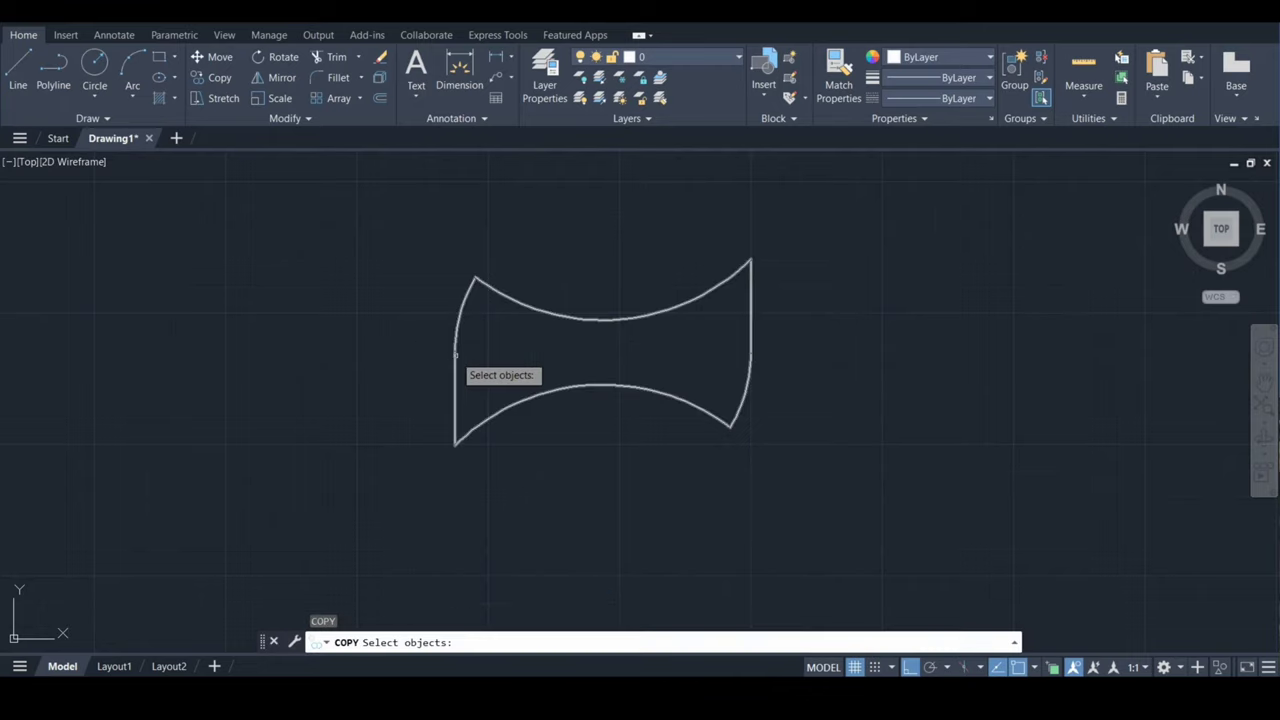
click(451, 355)
key(Return)
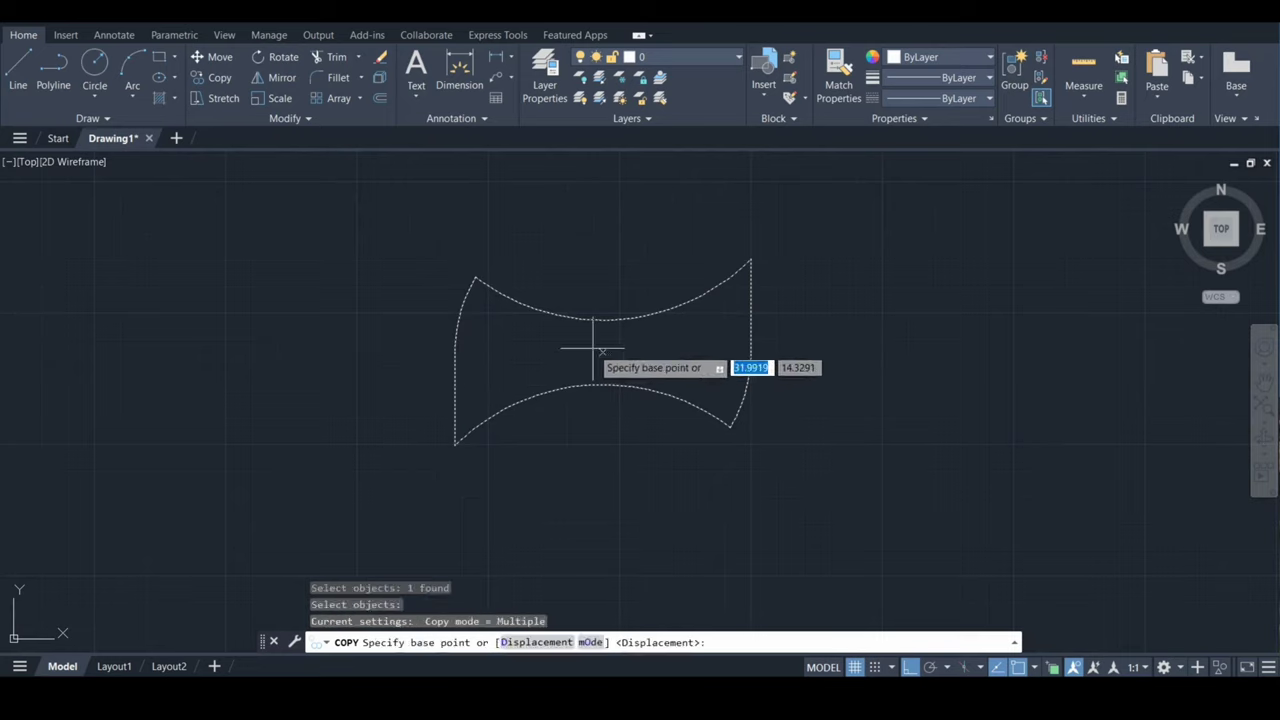
click(602, 352)
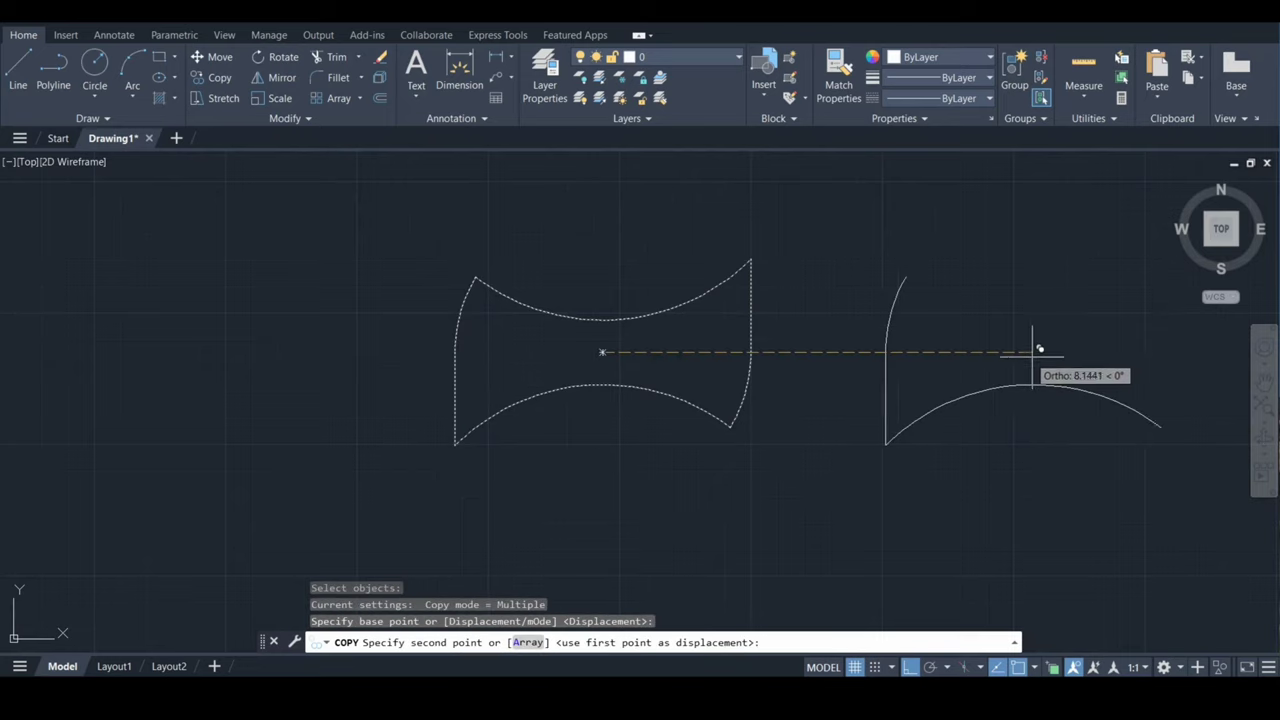
click(1103, 352)
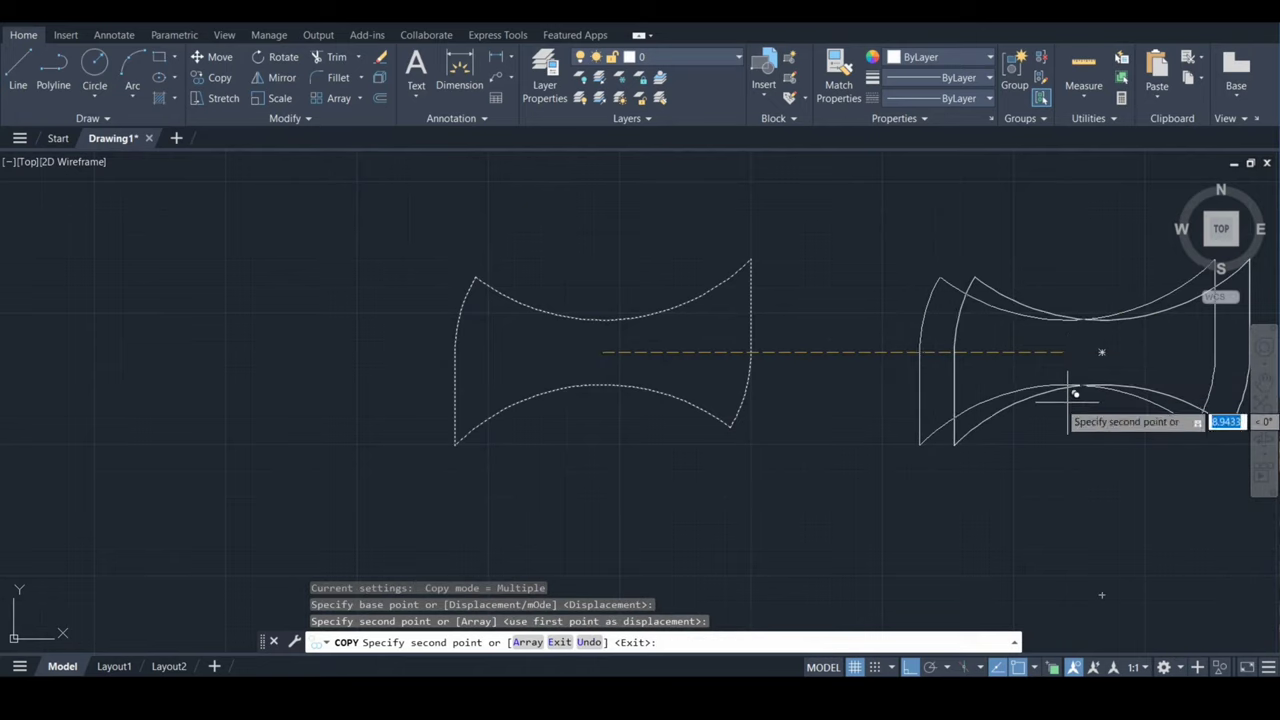
key(Escape)
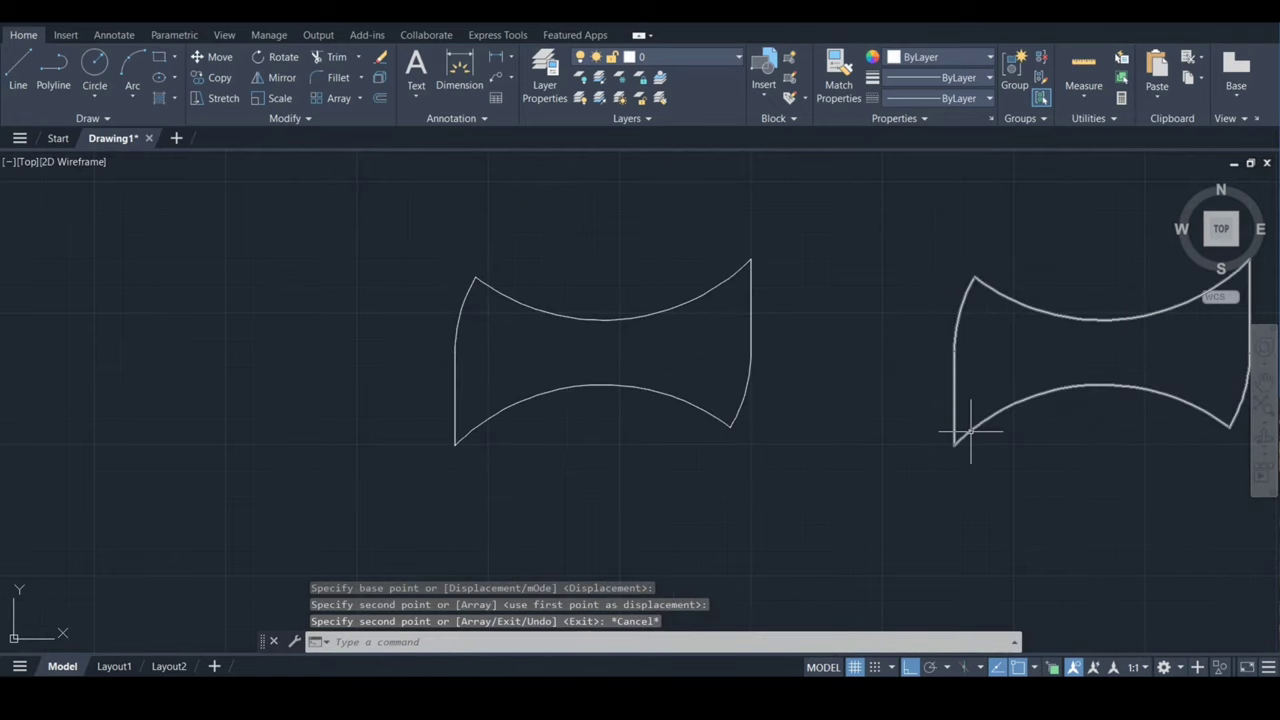
click(1263, 381)
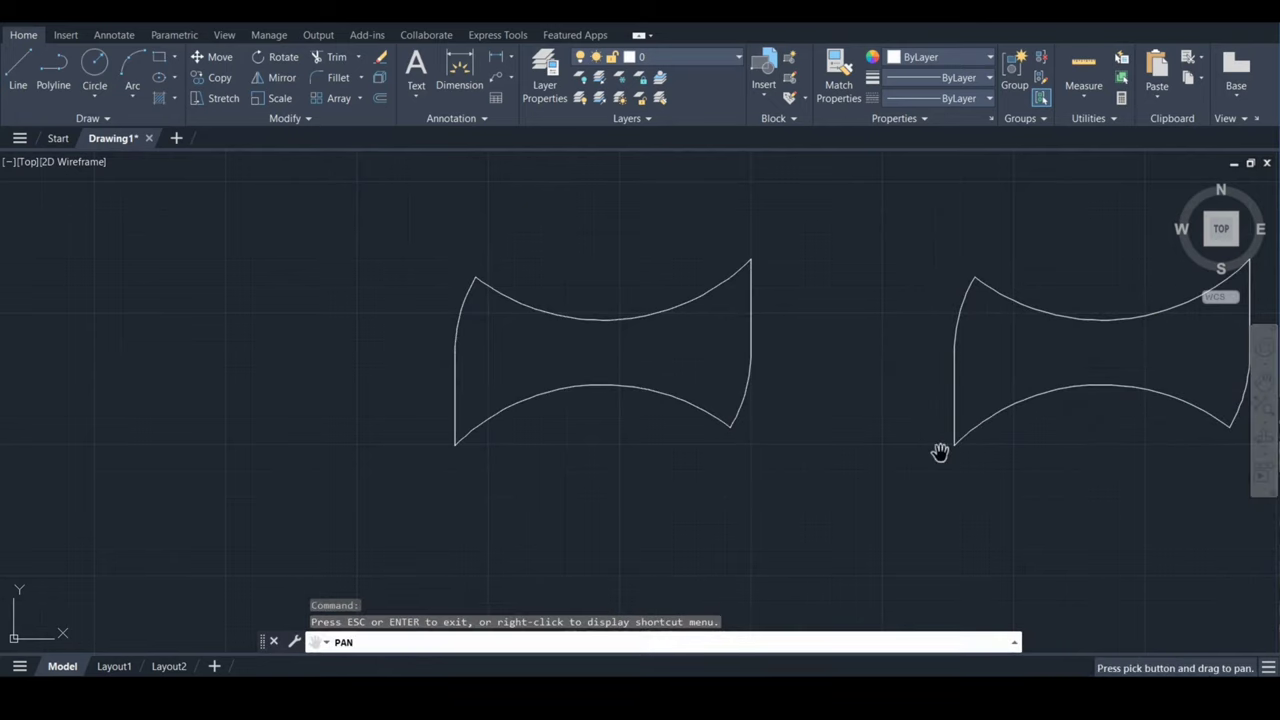
drag(943, 449, 739, 489)
key(Escape)
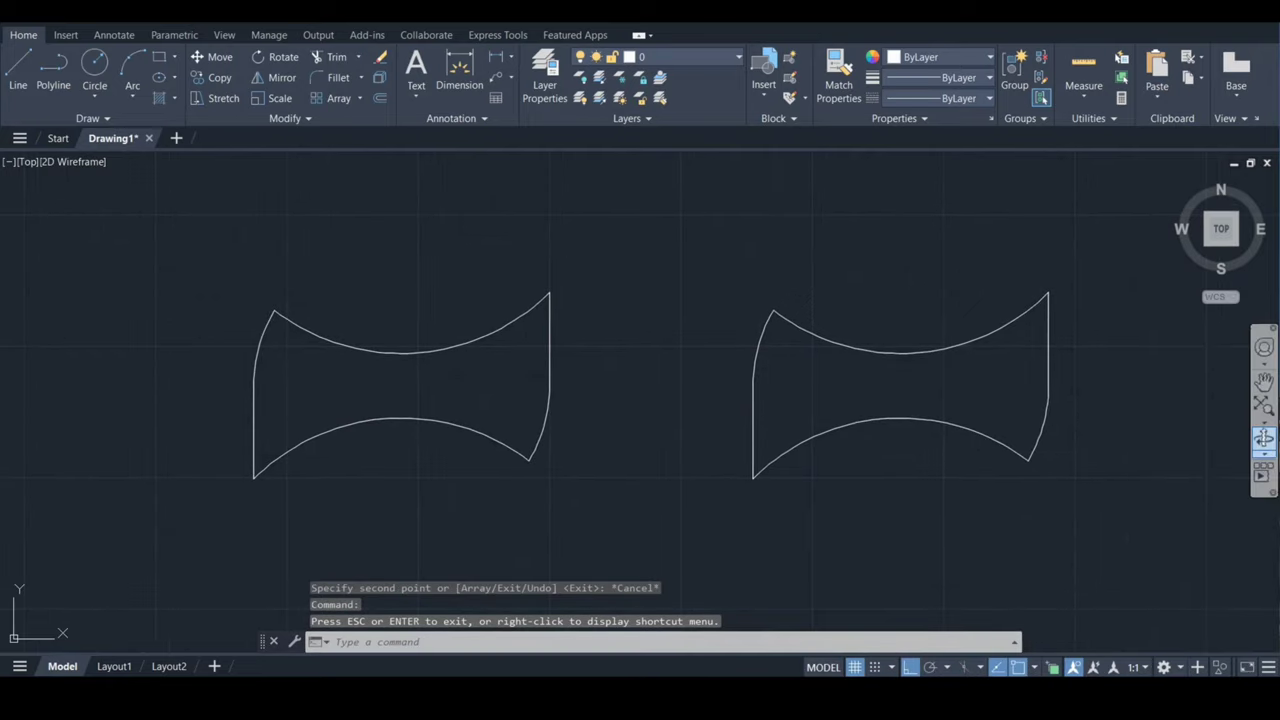
click(1263, 437)
Switch to the Front view, align the UCS to it with the View option, then orbit to an angle
drag(543, 380, 546, 388)
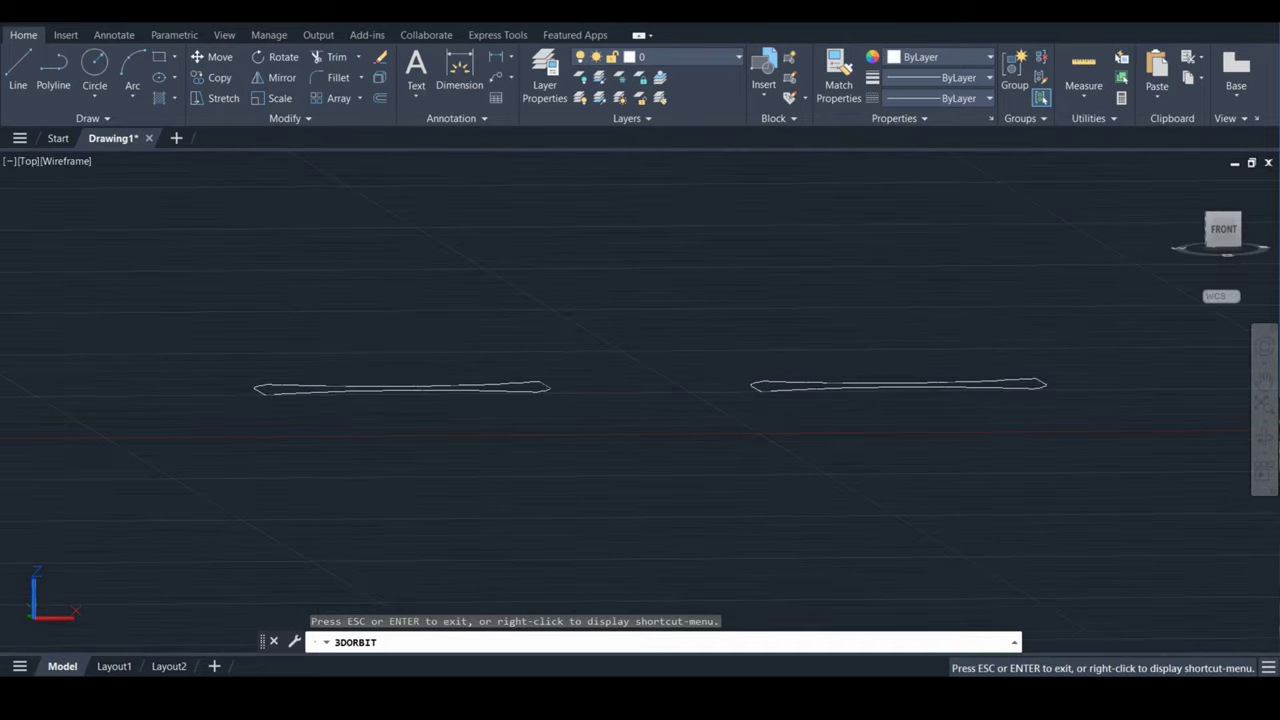
key(Escape)
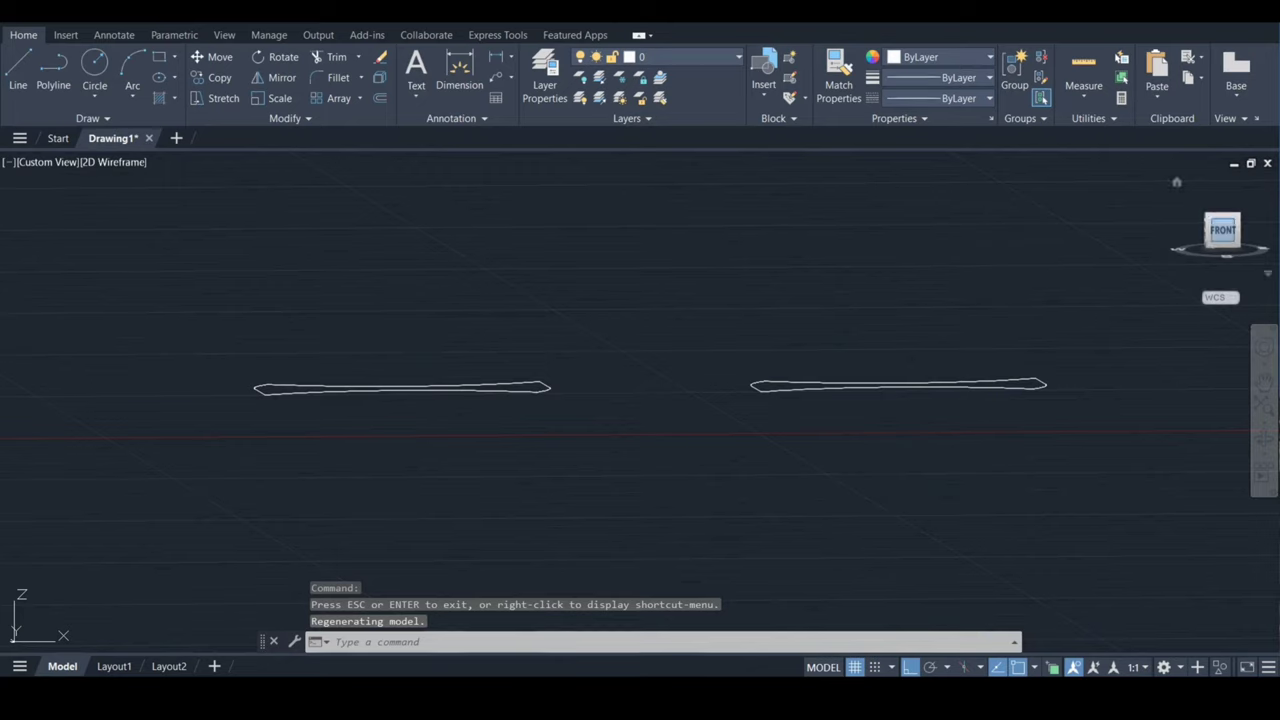
click(1222, 230)
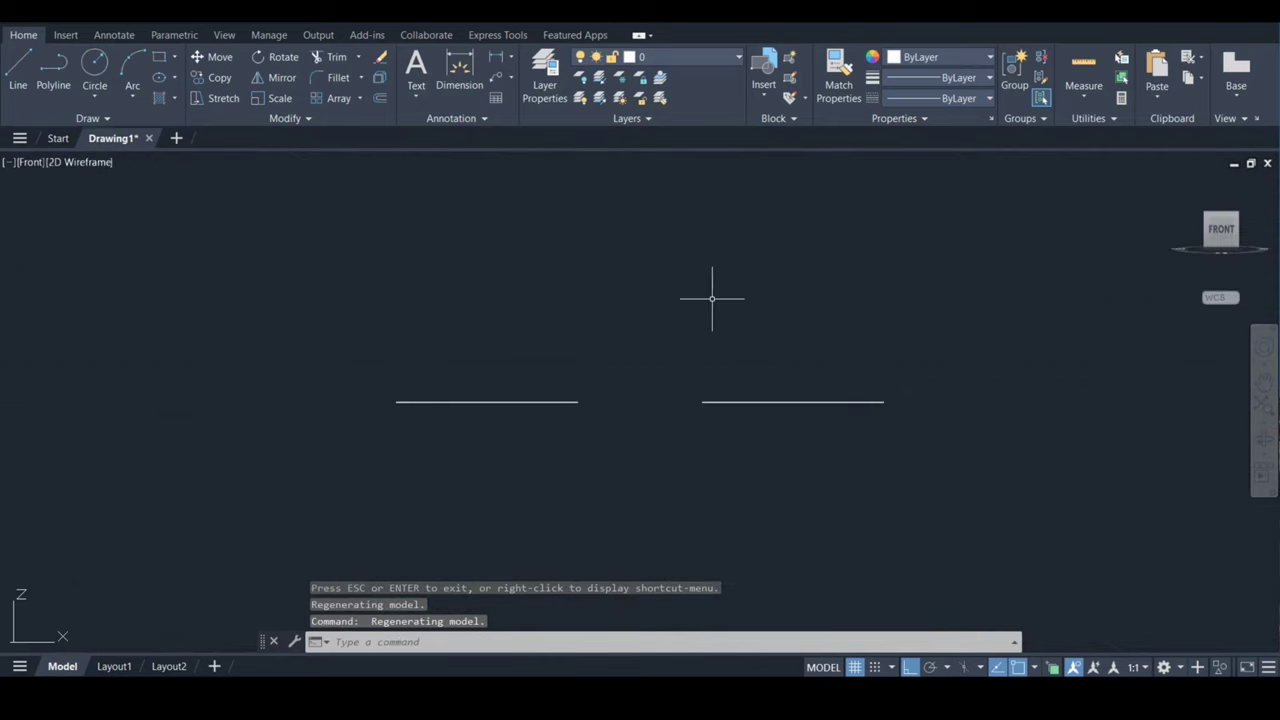
text(ucs)
key(Return)
text(v)
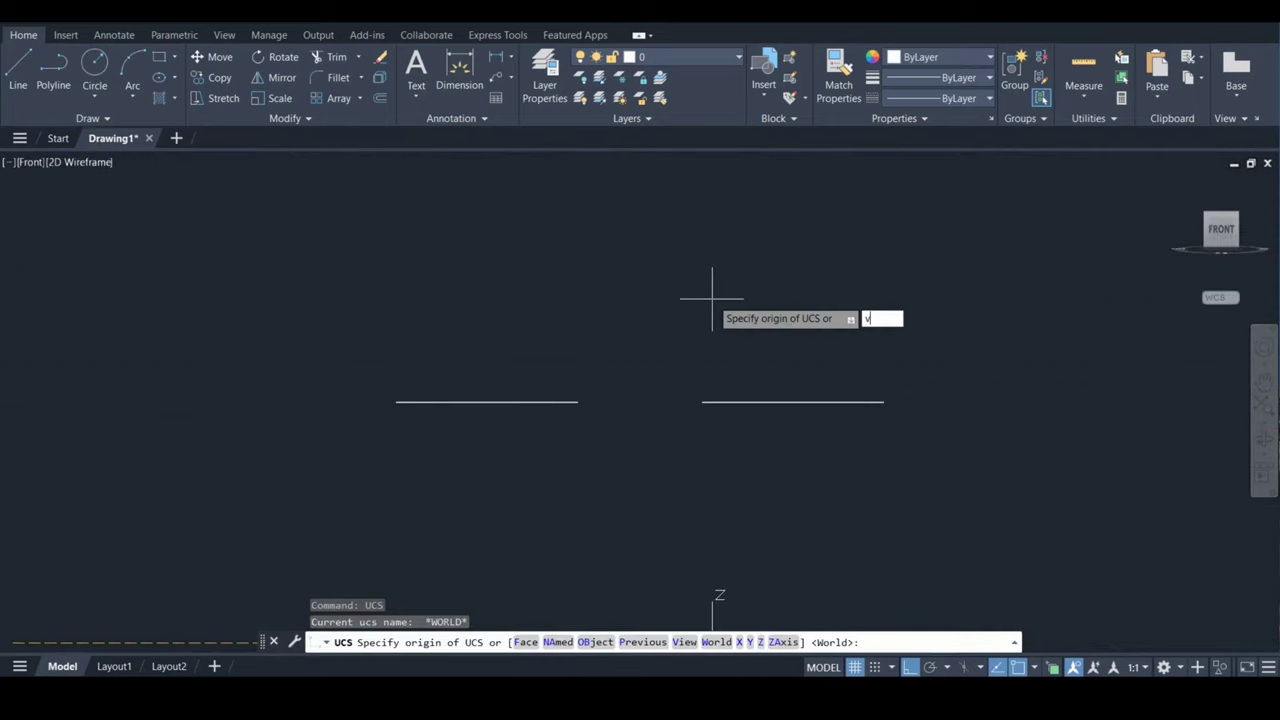
key(Return)
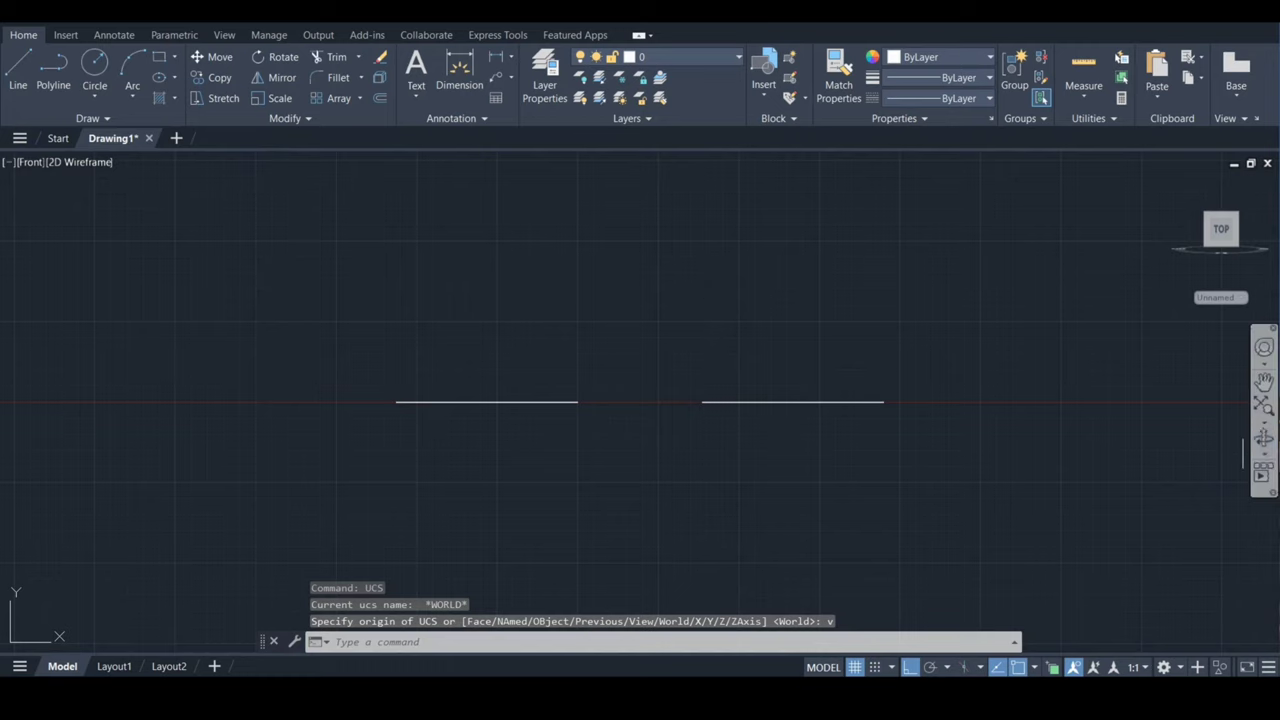
click(1264, 438)
drag(640, 385, 640, 402)
key(Escape)
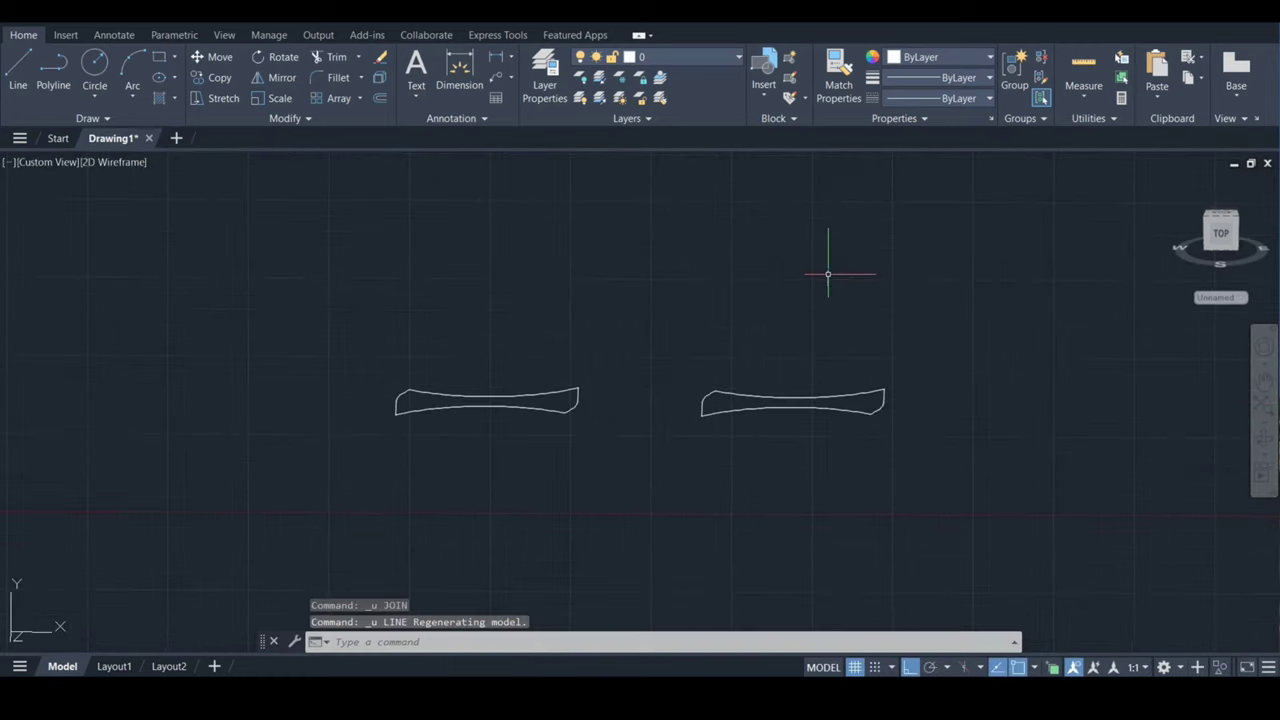
Start a line at the right profile's centre, then cancel it and undo the stray view change
text(l)
key(Return)
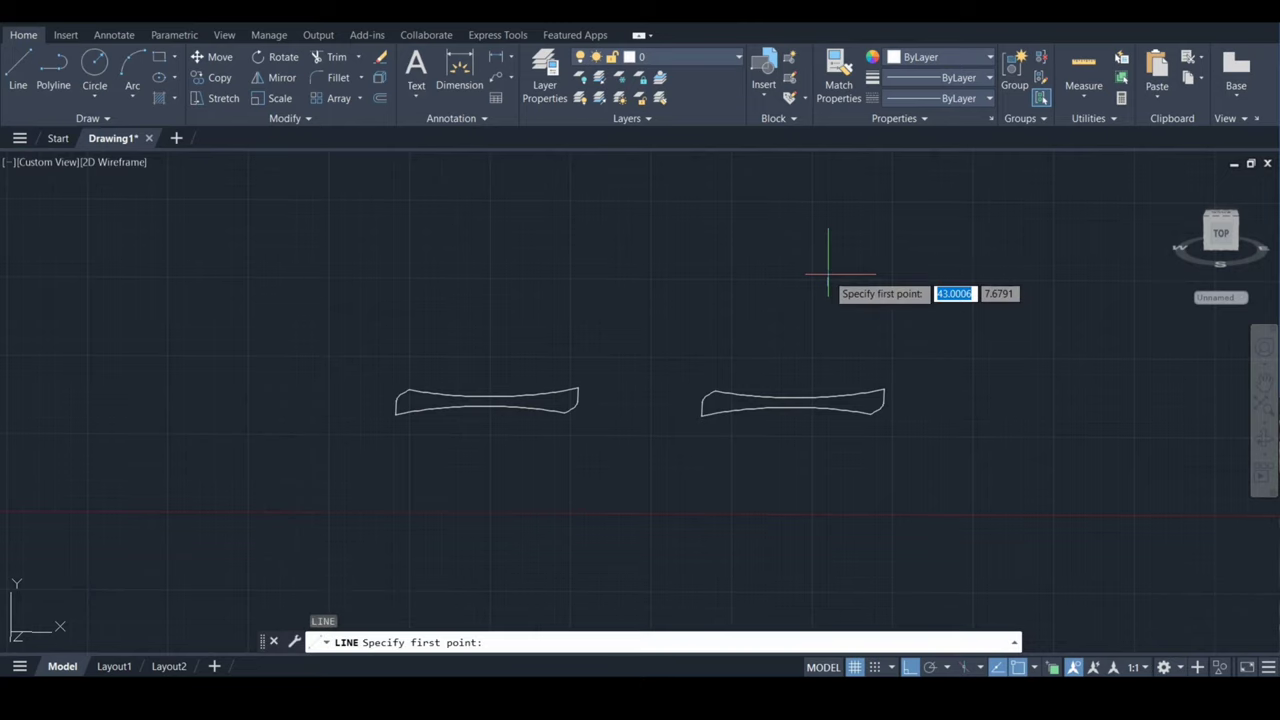
click(792, 403)
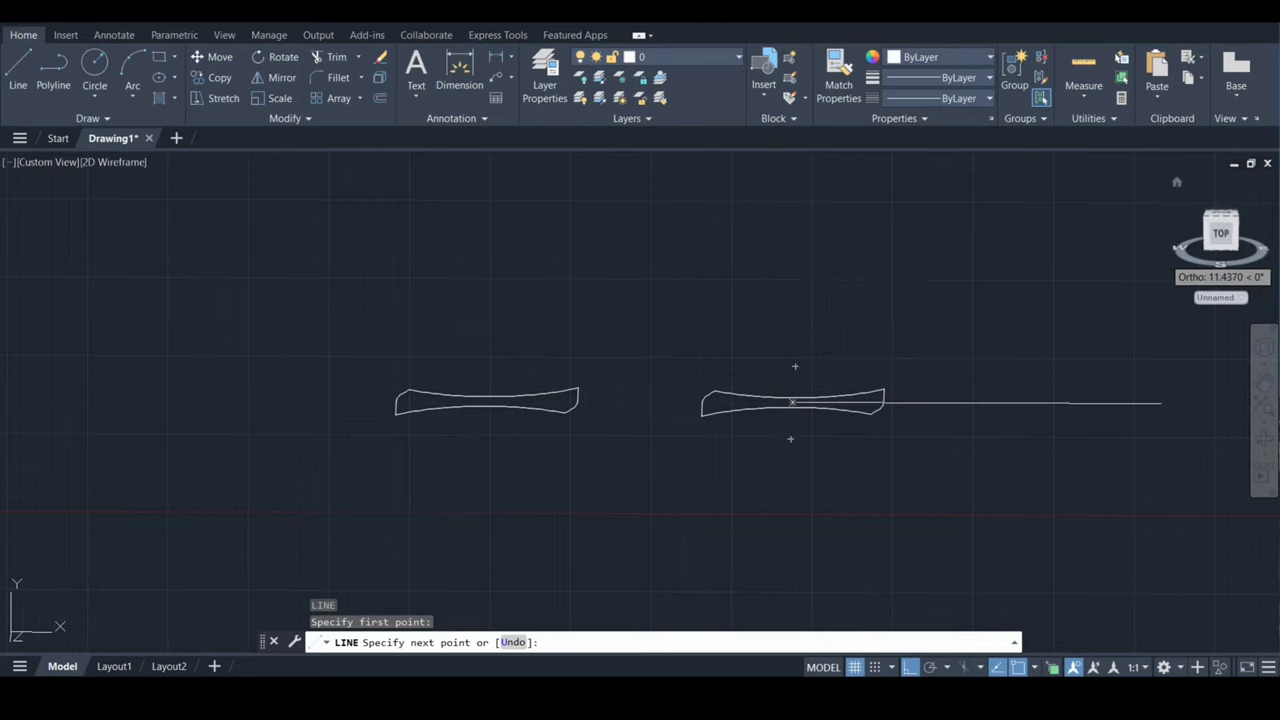
drag(1221, 232, 1221, 255)
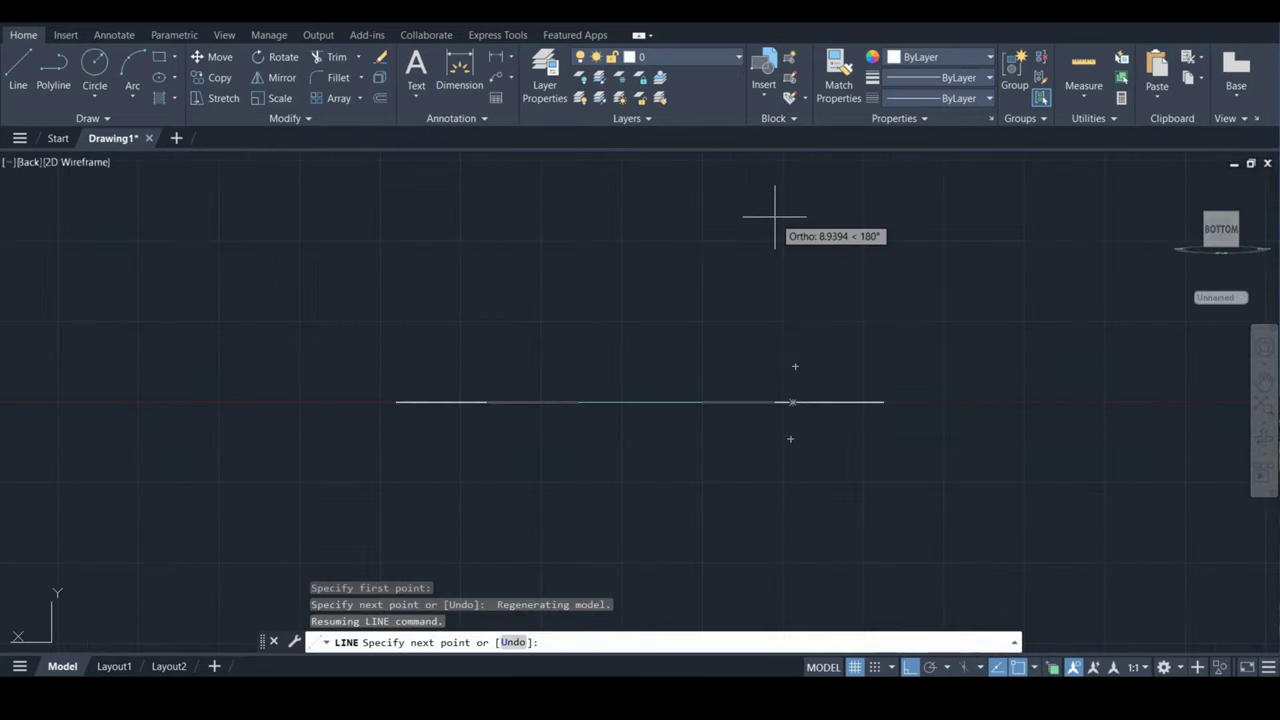
key(Escape)
key(ctrl+z)
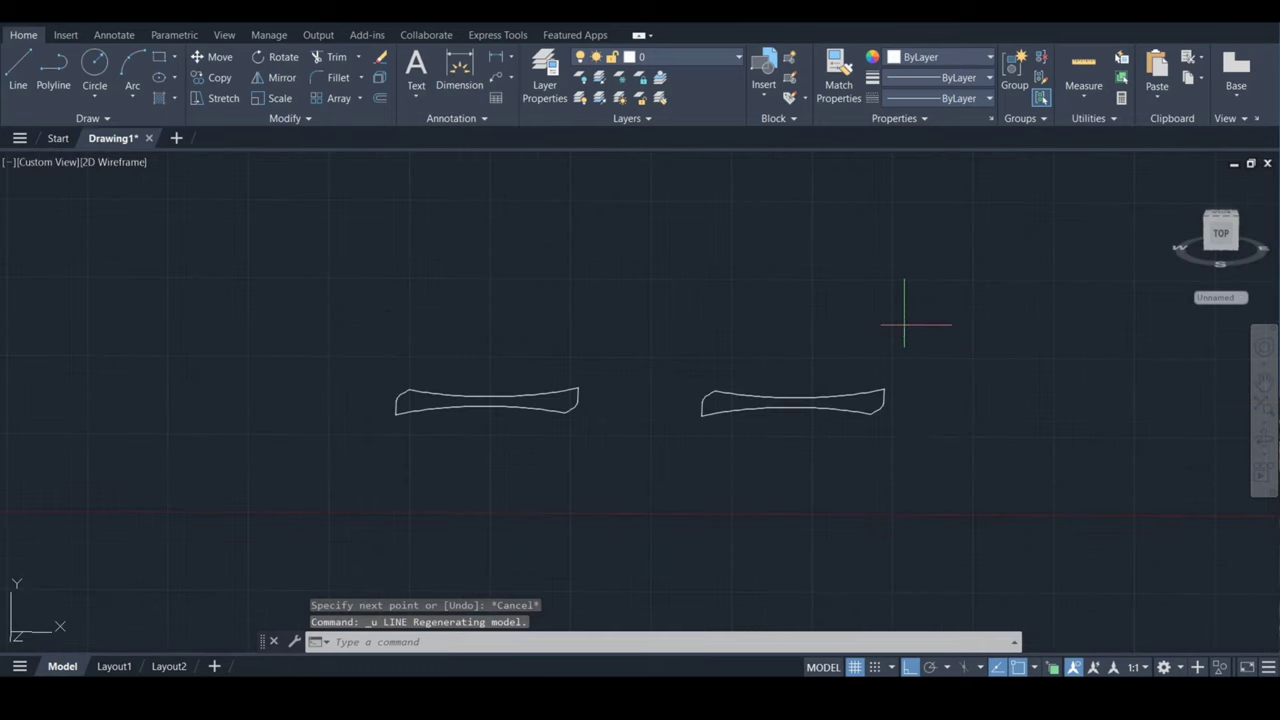
Draw a 45° diagonal up-right from the right profile's centre, then a vertical side down
text(l)
key(Return)
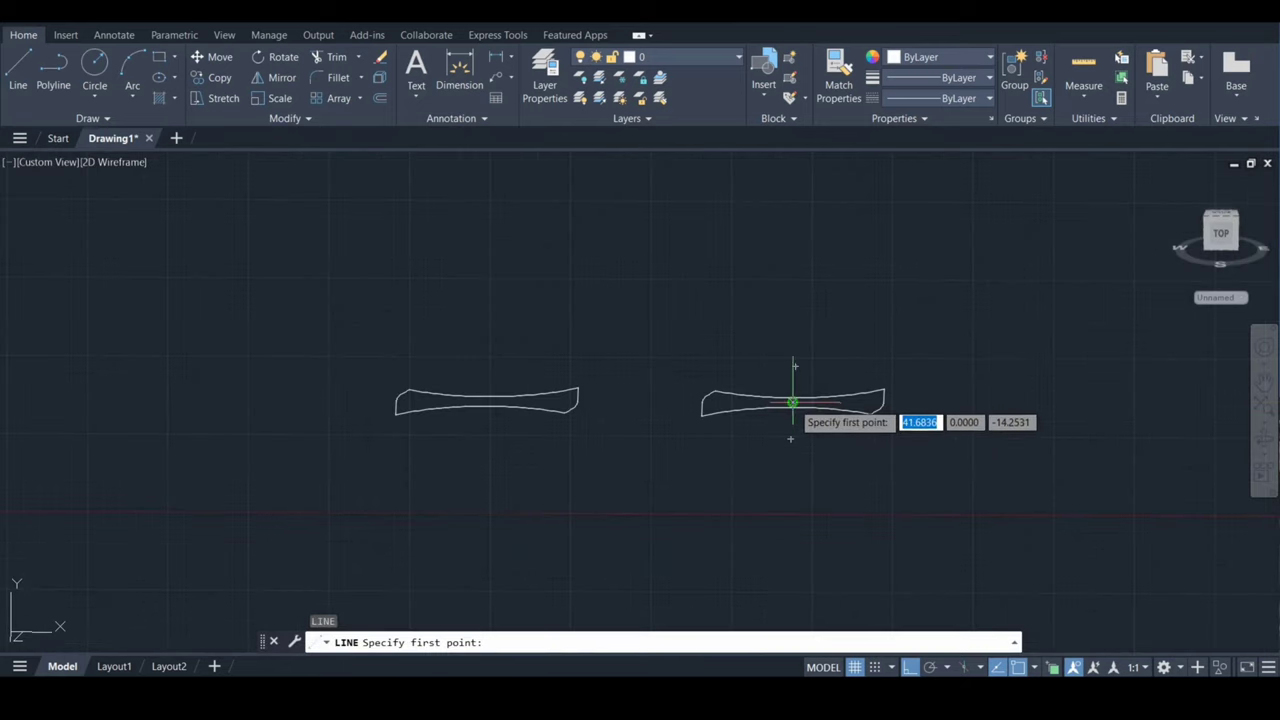
click(792, 402)
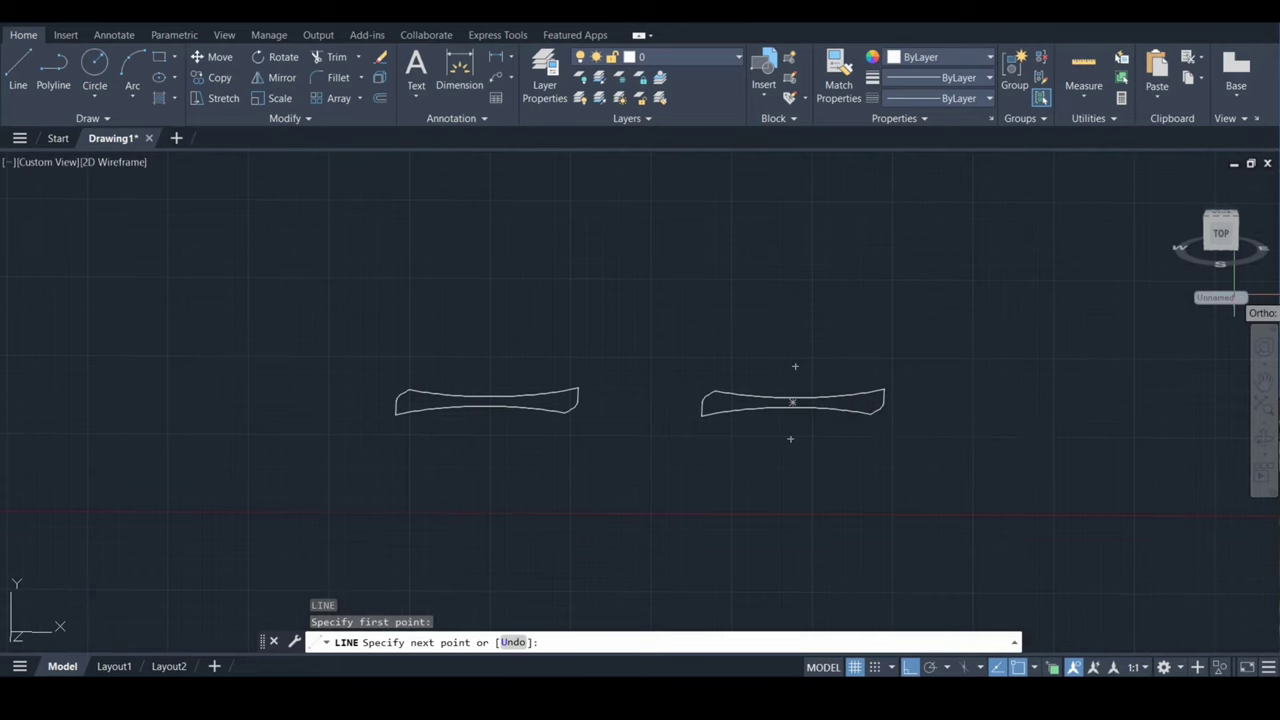
click(1221, 257)
text(<45)
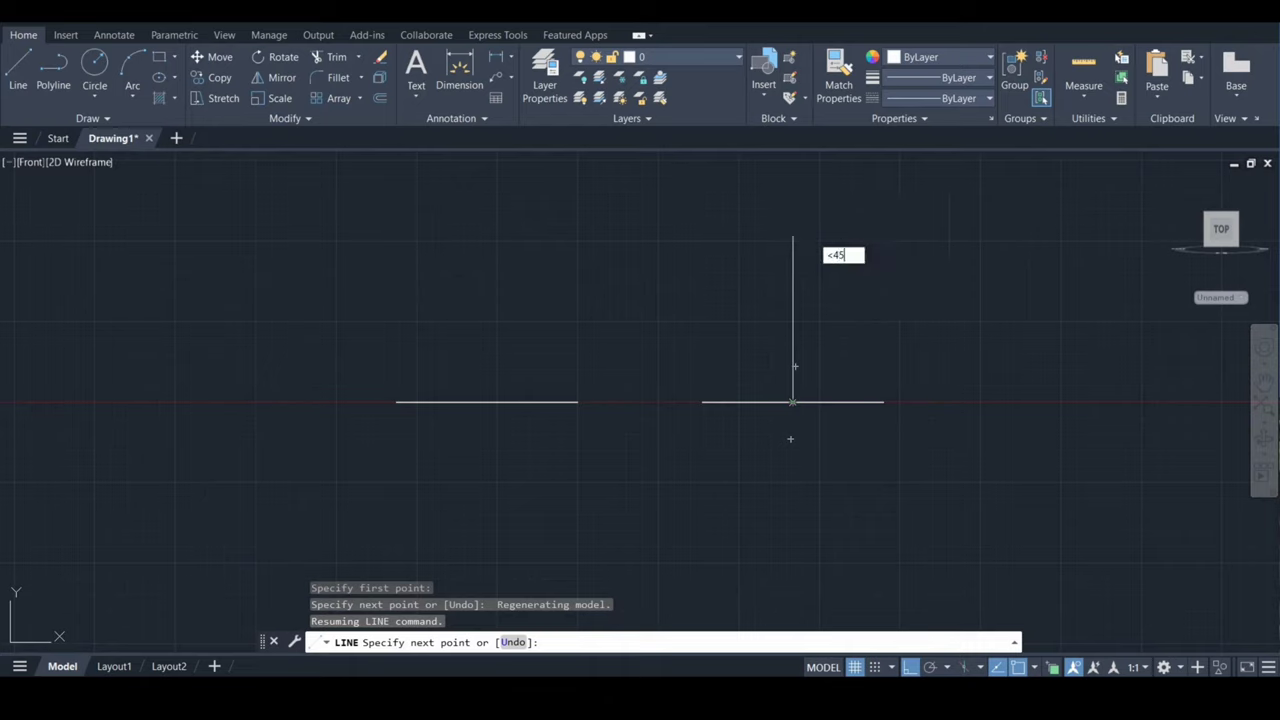
key(Return)
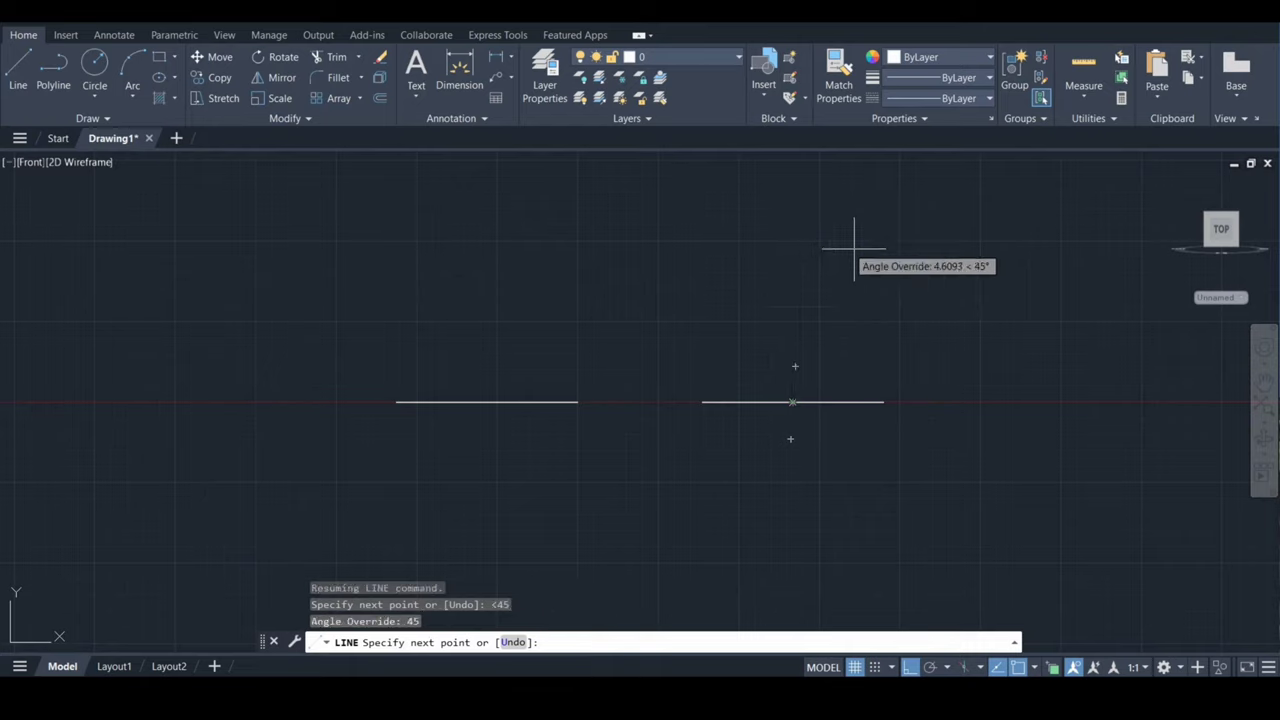
click(935, 263)
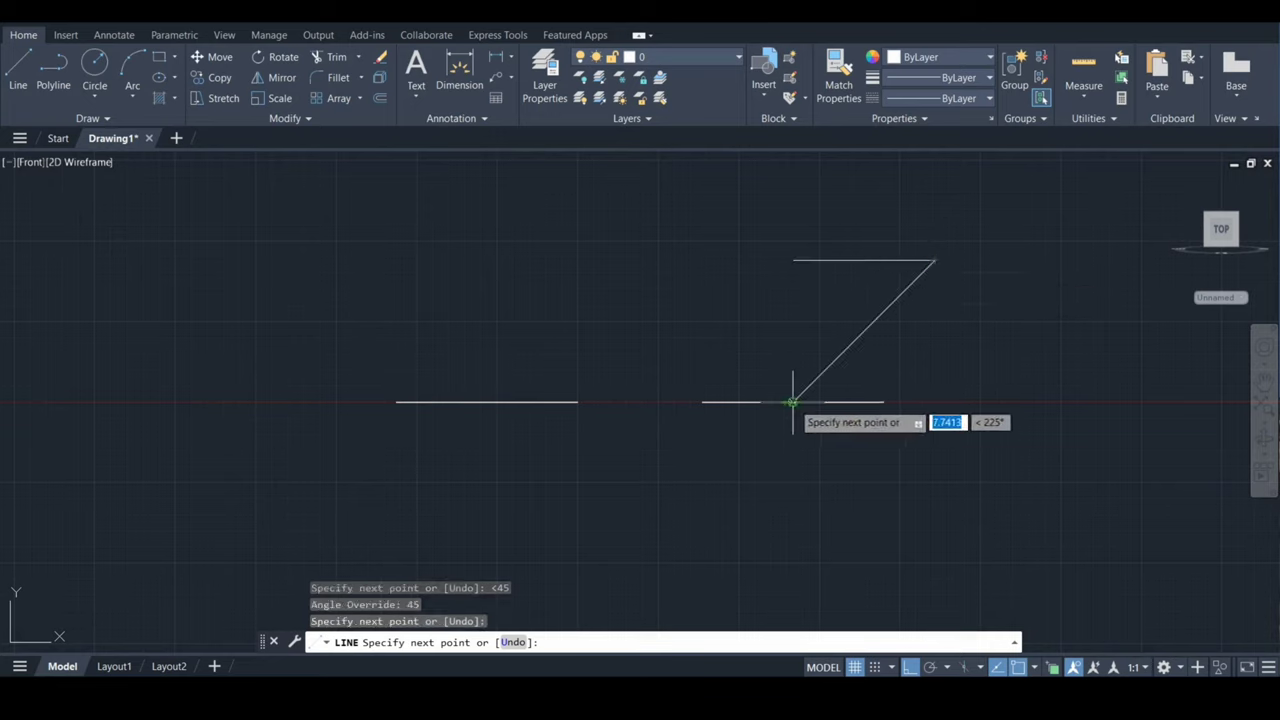
click(935, 402)
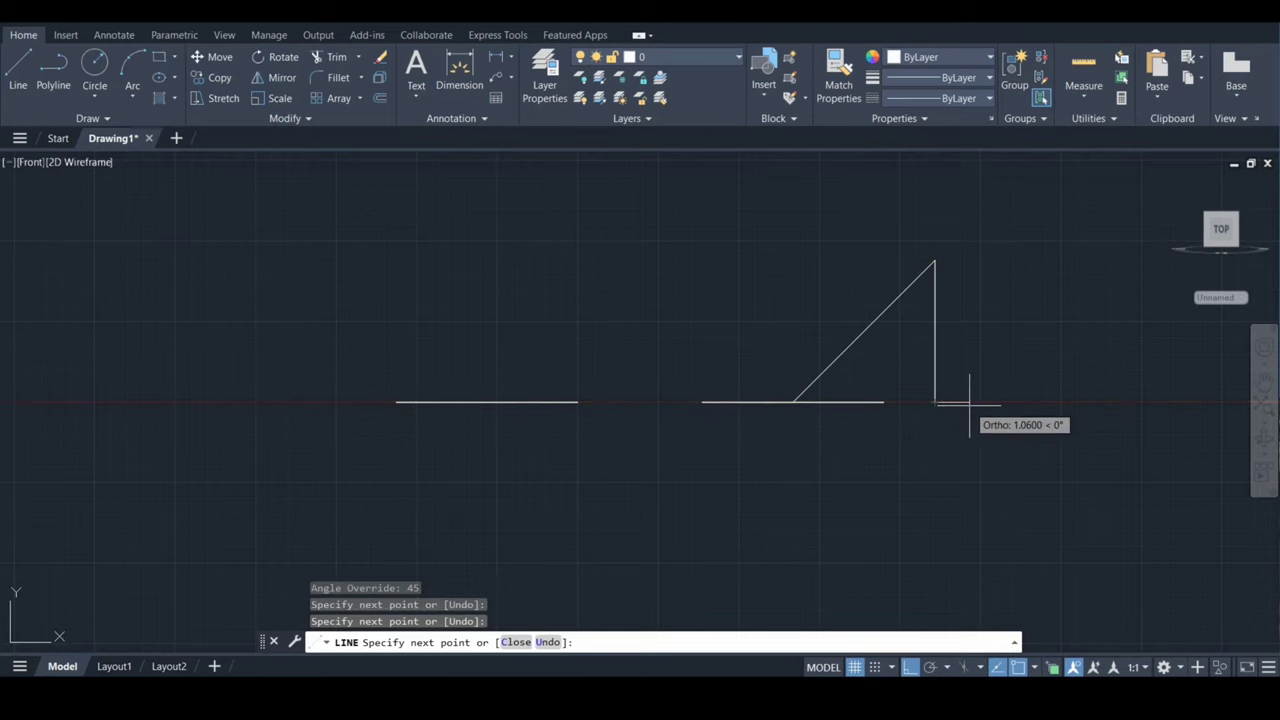
Close the triangle with a horizontal base back to the diagonal's starting corner
click(1264, 437)
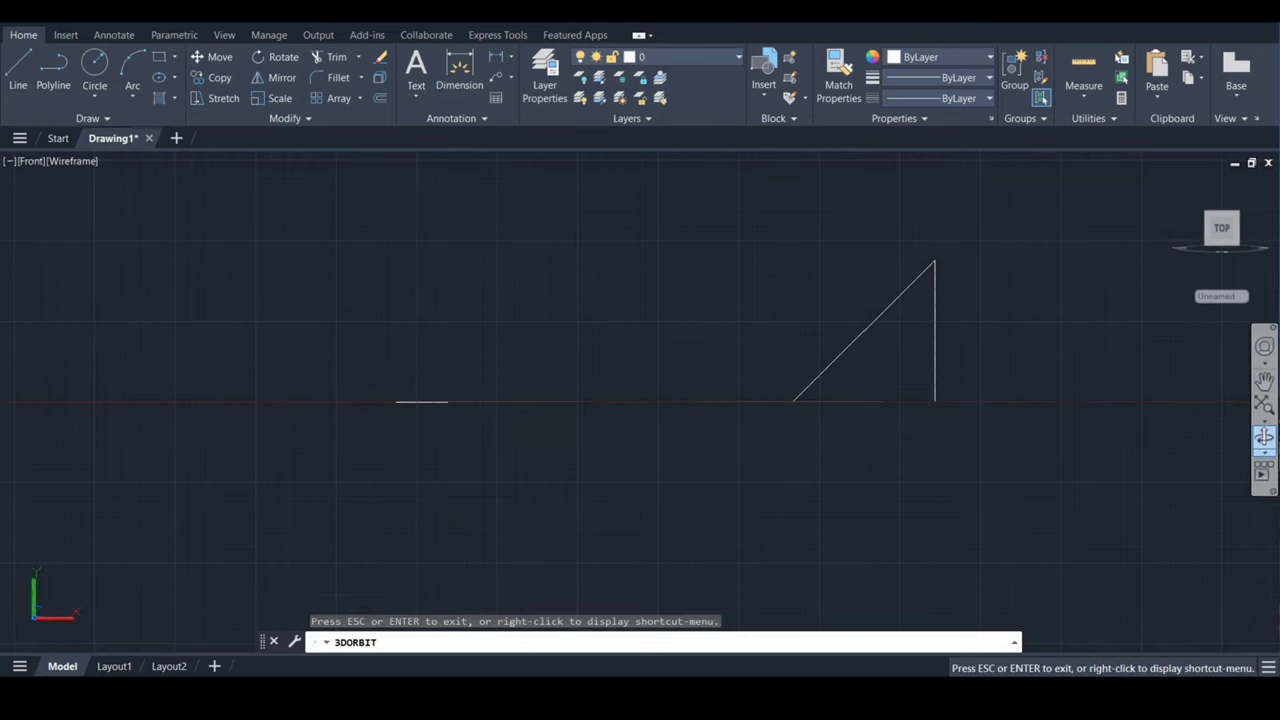
drag(666, 300, 666, 345)
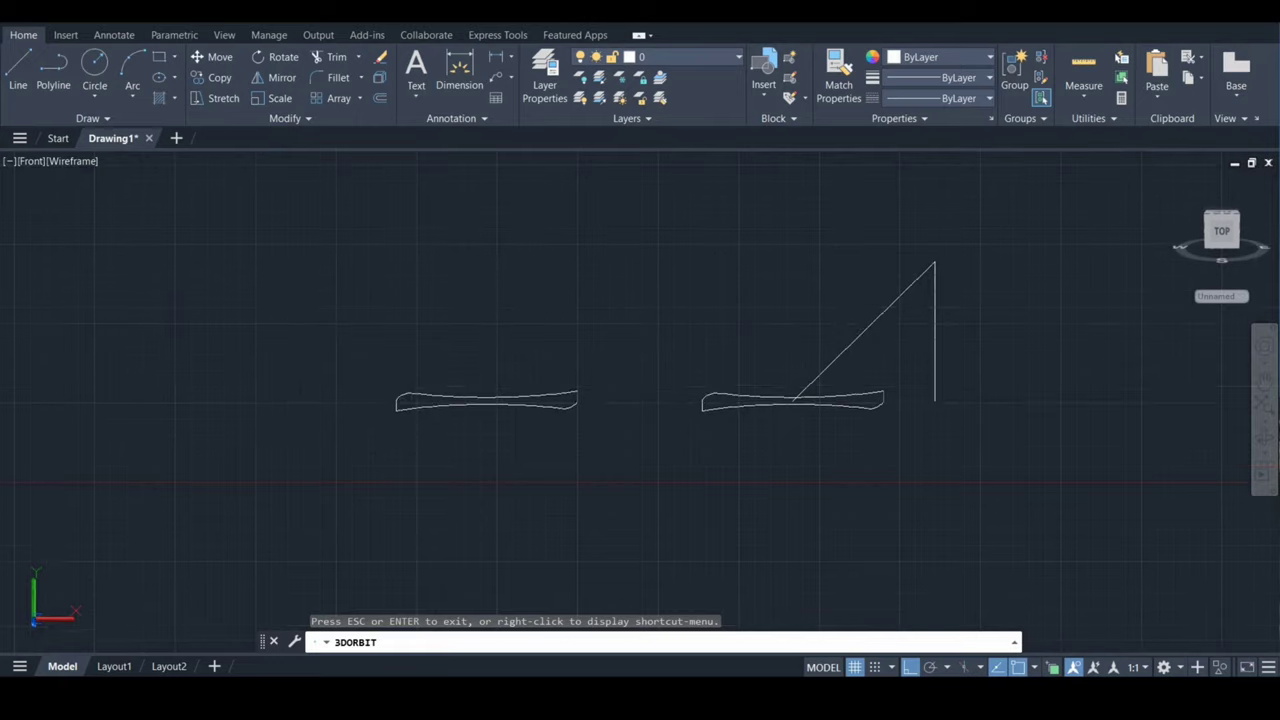
key(Escape)
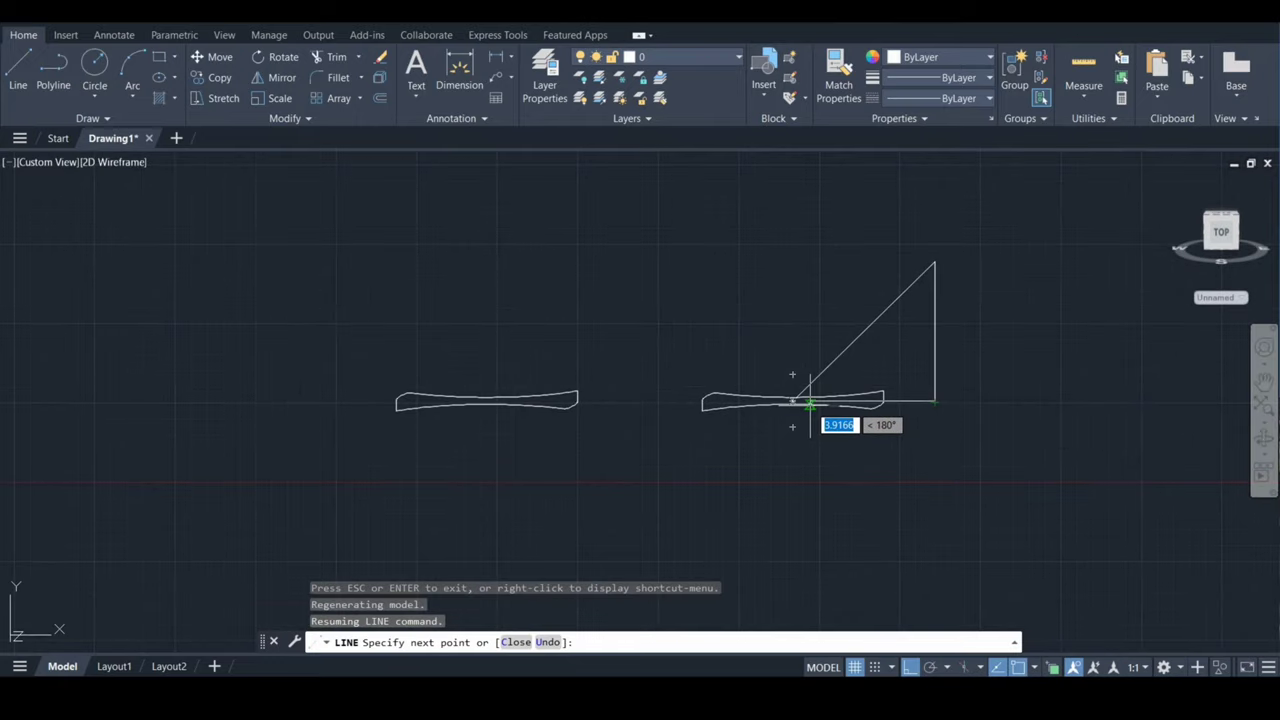
scroll(810, 402, up, 4)
click(763, 396)
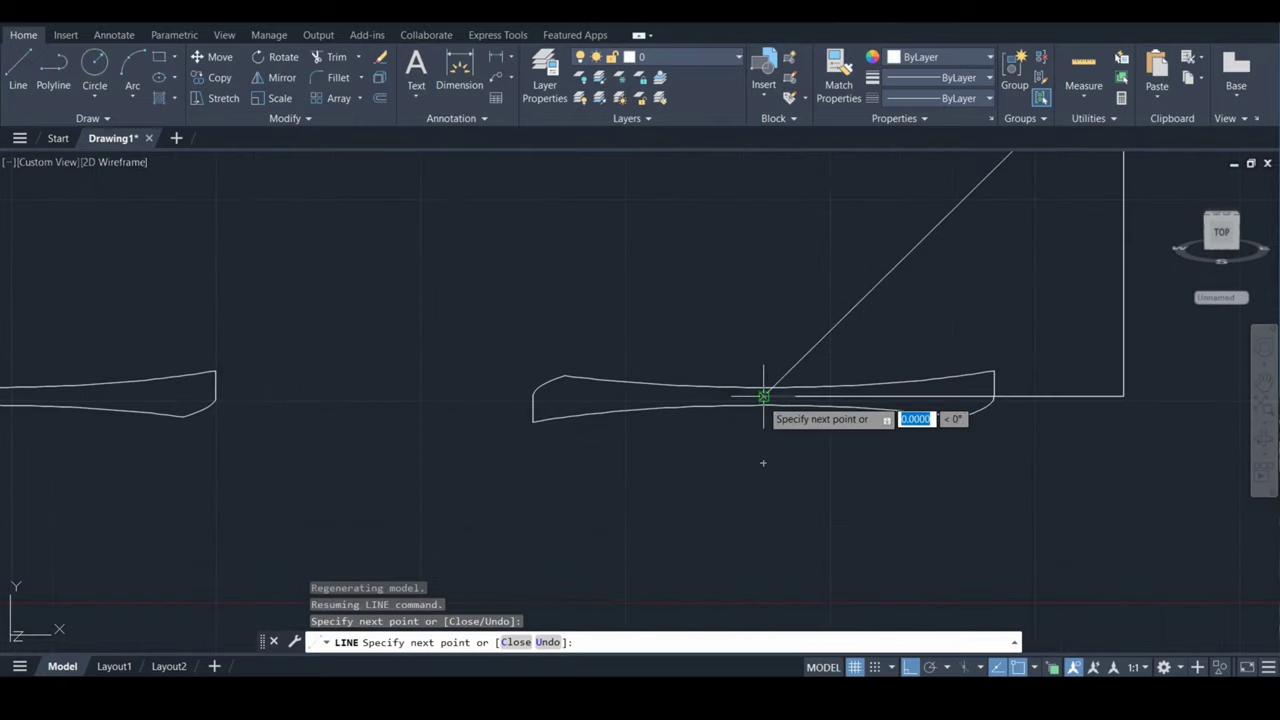
key(Escape)
scroll(770, 348, down, 2)
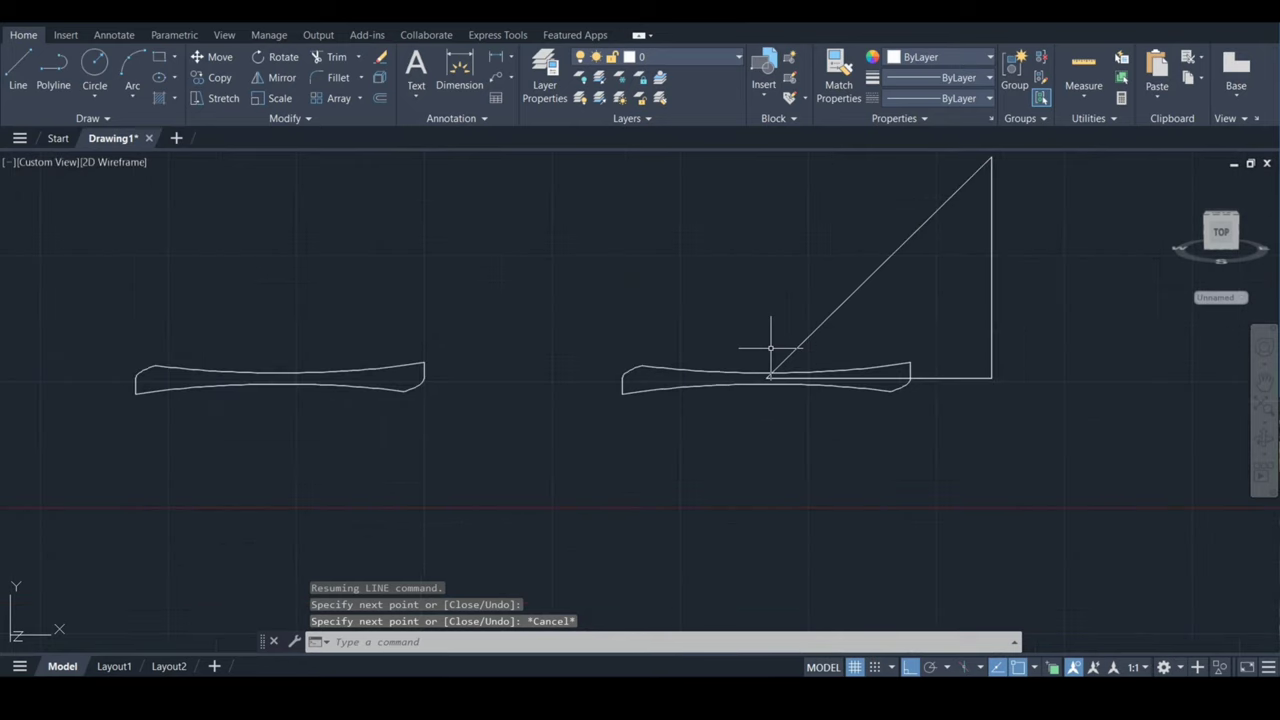
Join the diagonal, vertical side and base into a single triangle polyline
text(j)
key(Return)
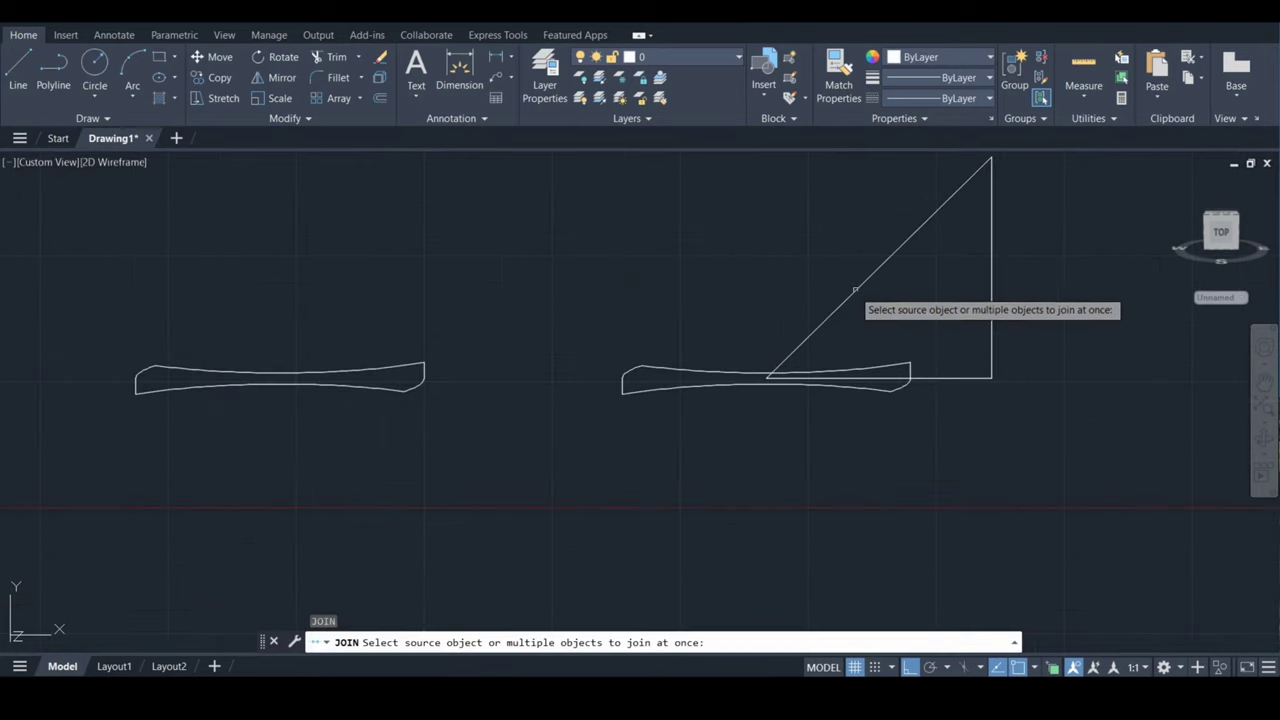
click(967, 378)
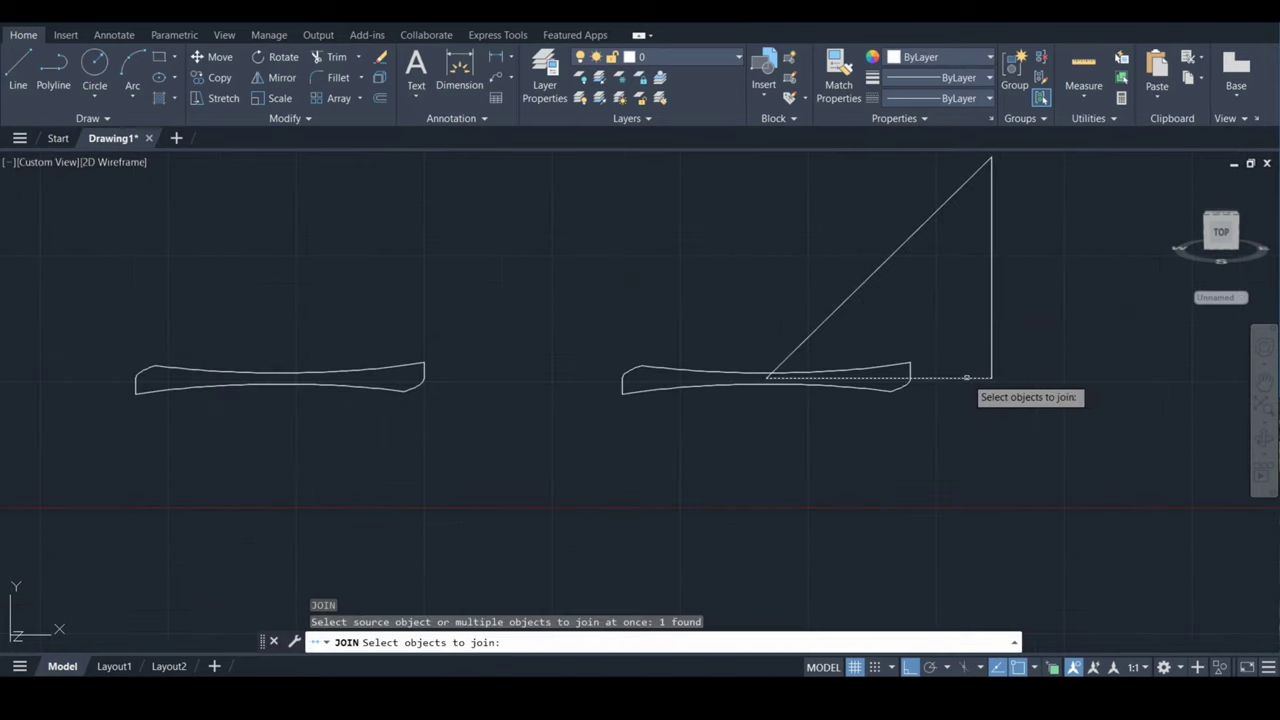
click(990, 348)
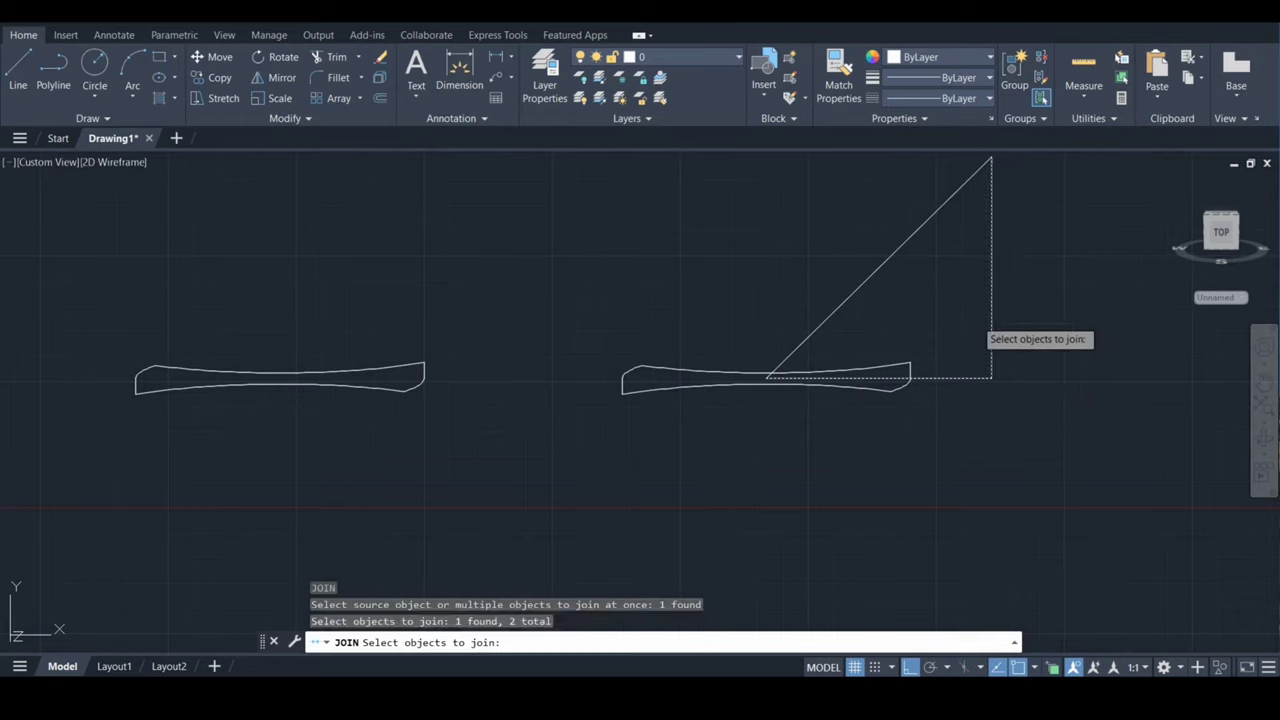
click(905, 241)
key(Escape)
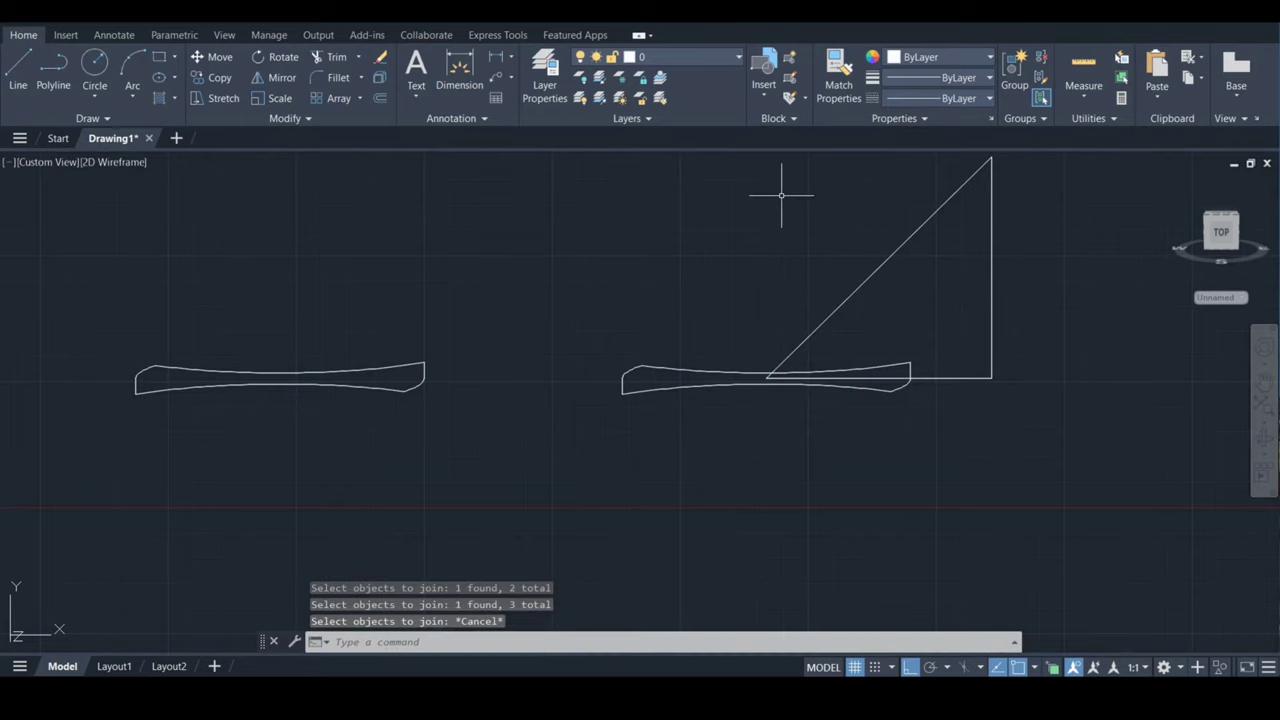
key(Return)
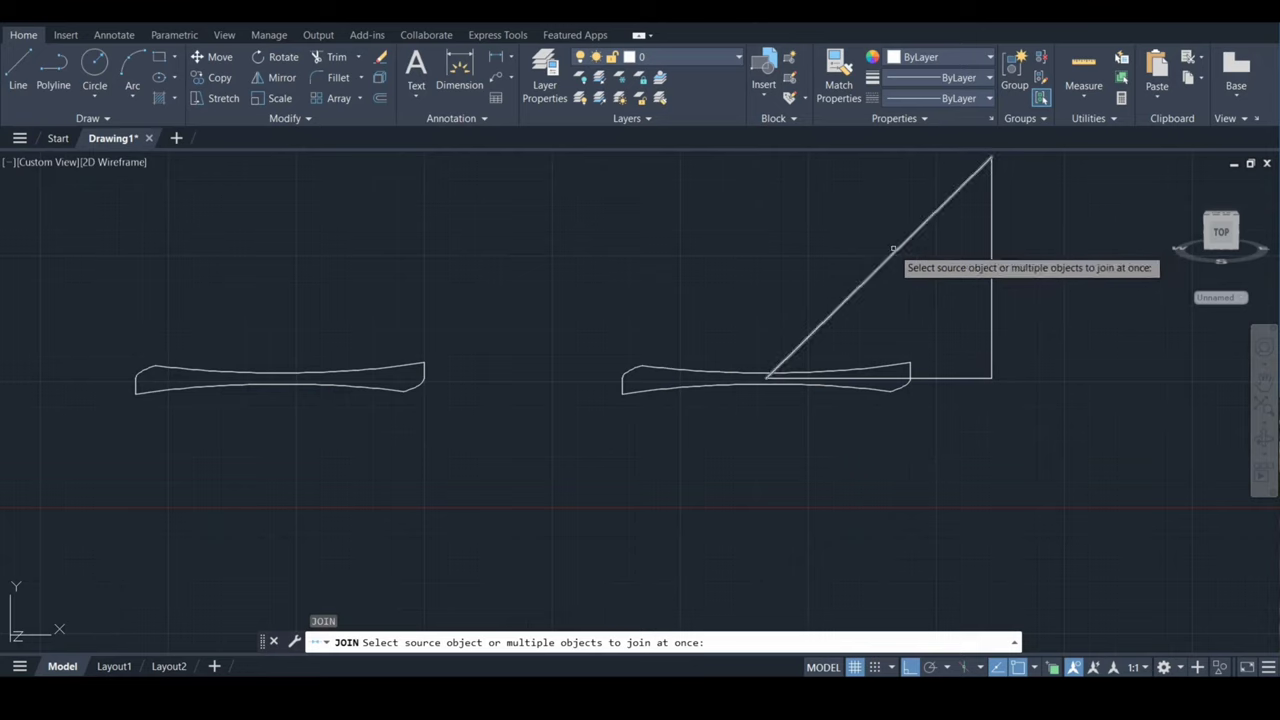
click(893, 248)
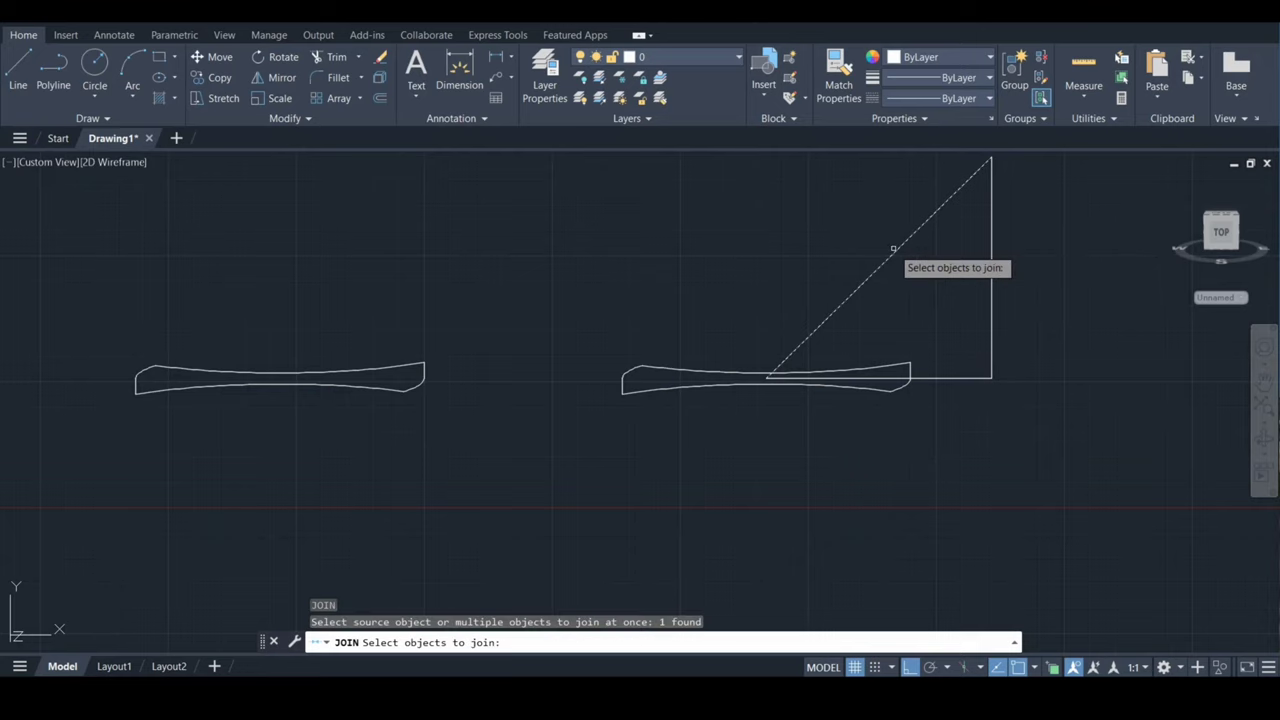
click(991, 250)
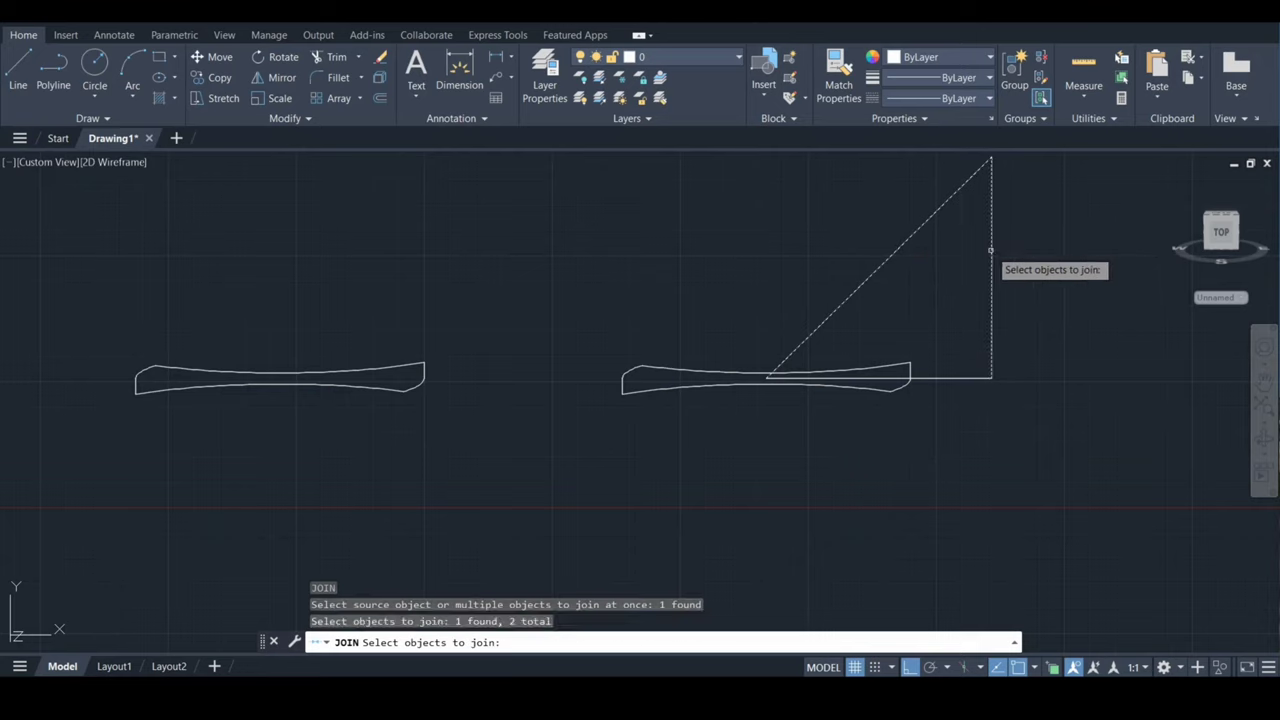
click(948, 378)
key(Return)
text(mi)
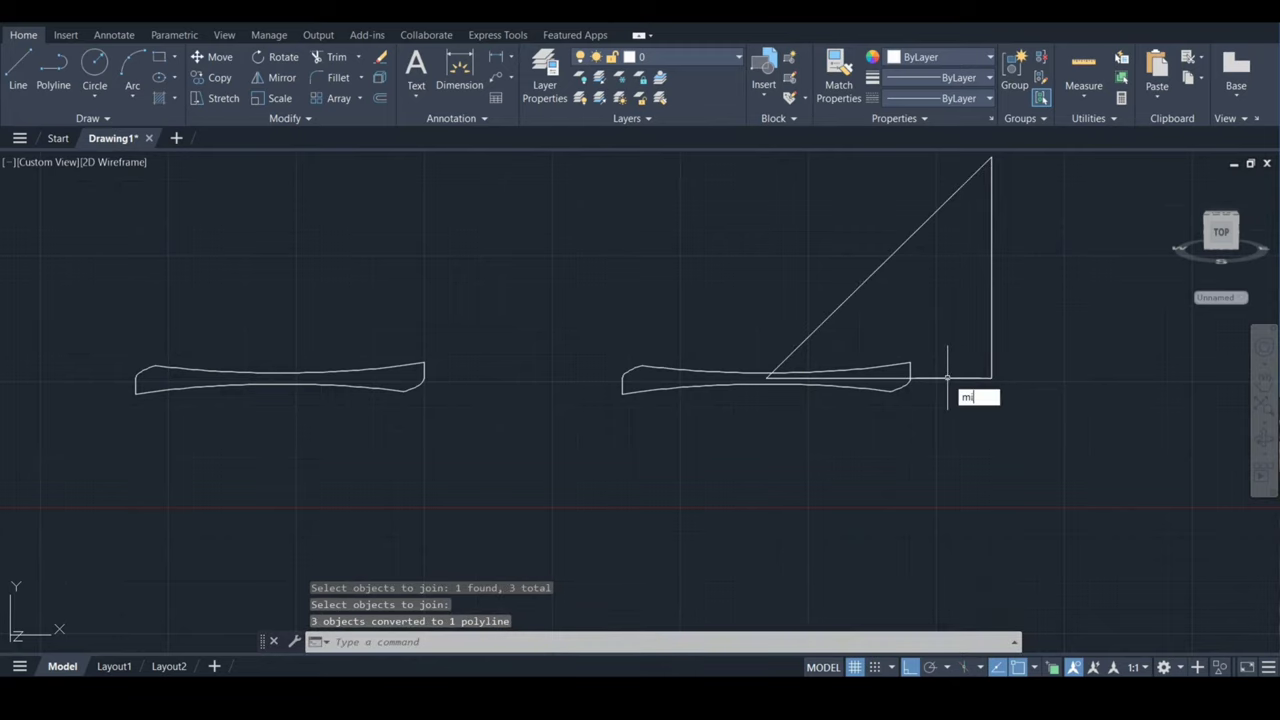
key(Return)
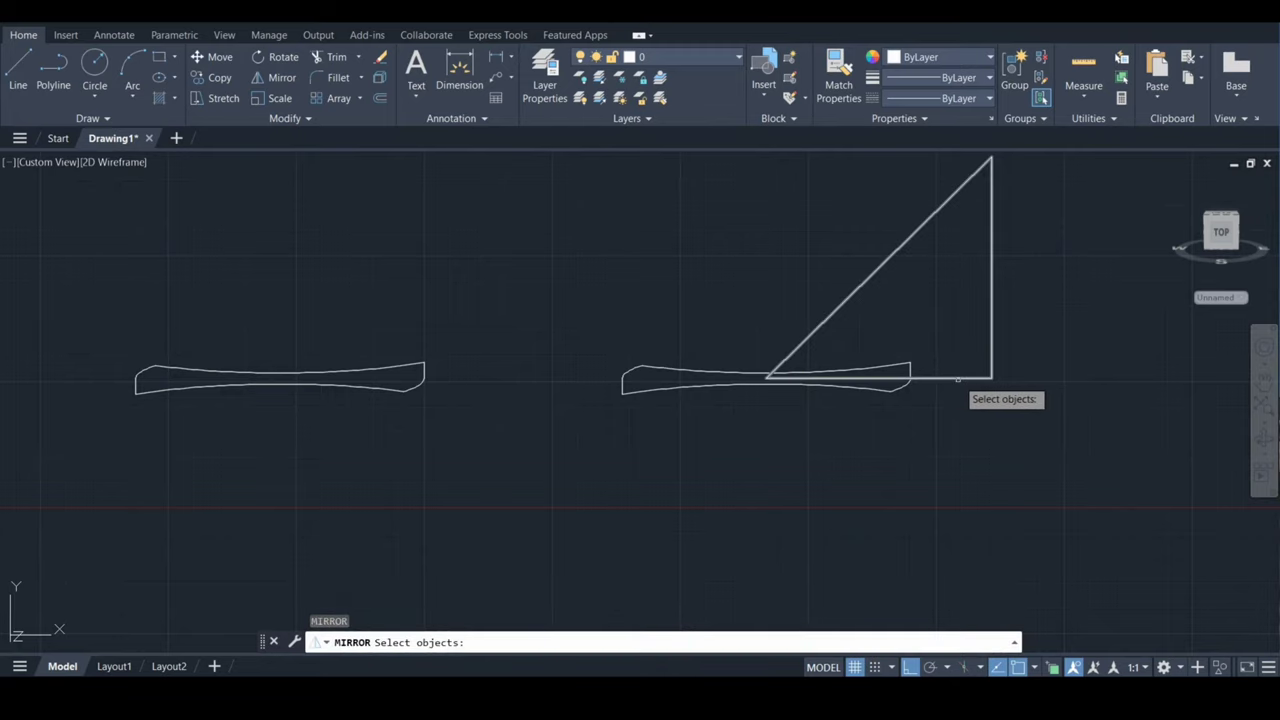
Mirror the triangle about a vertical axis through its bottom-left corner, keeping the original
key(Escape)
text(mi)
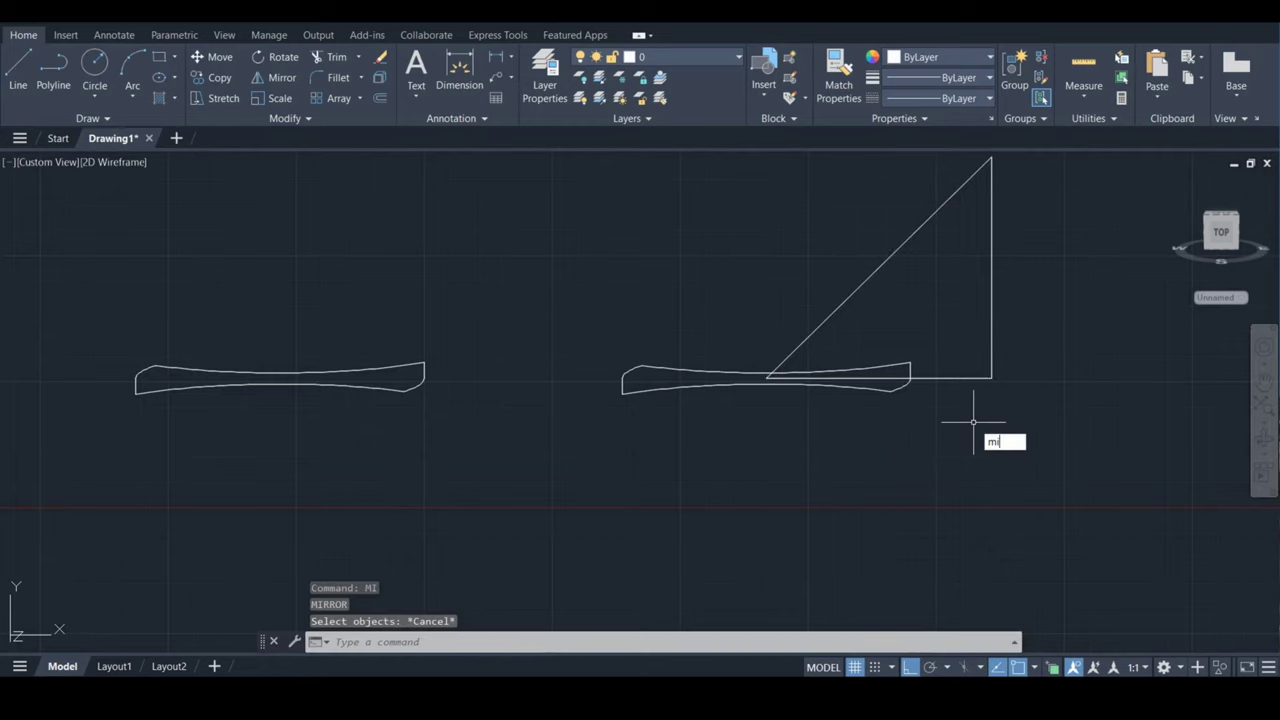
key(Return)
click(940, 378)
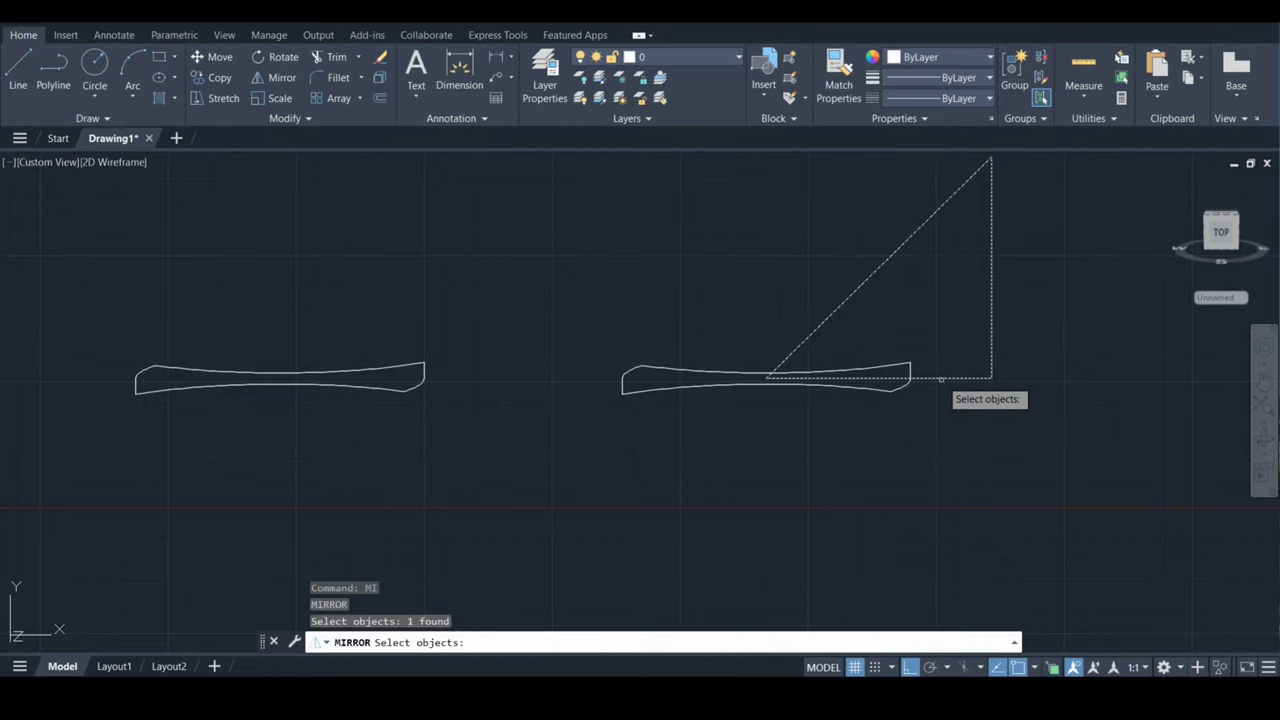
key(Return)
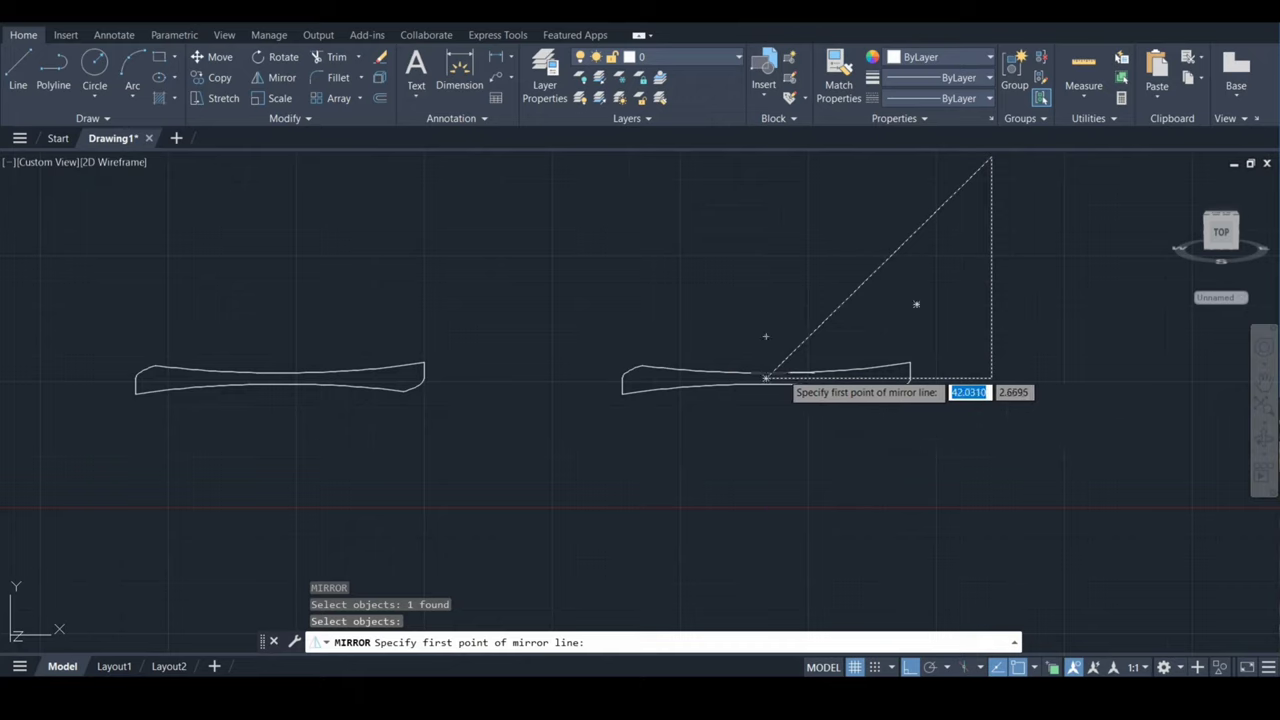
click(766, 378)
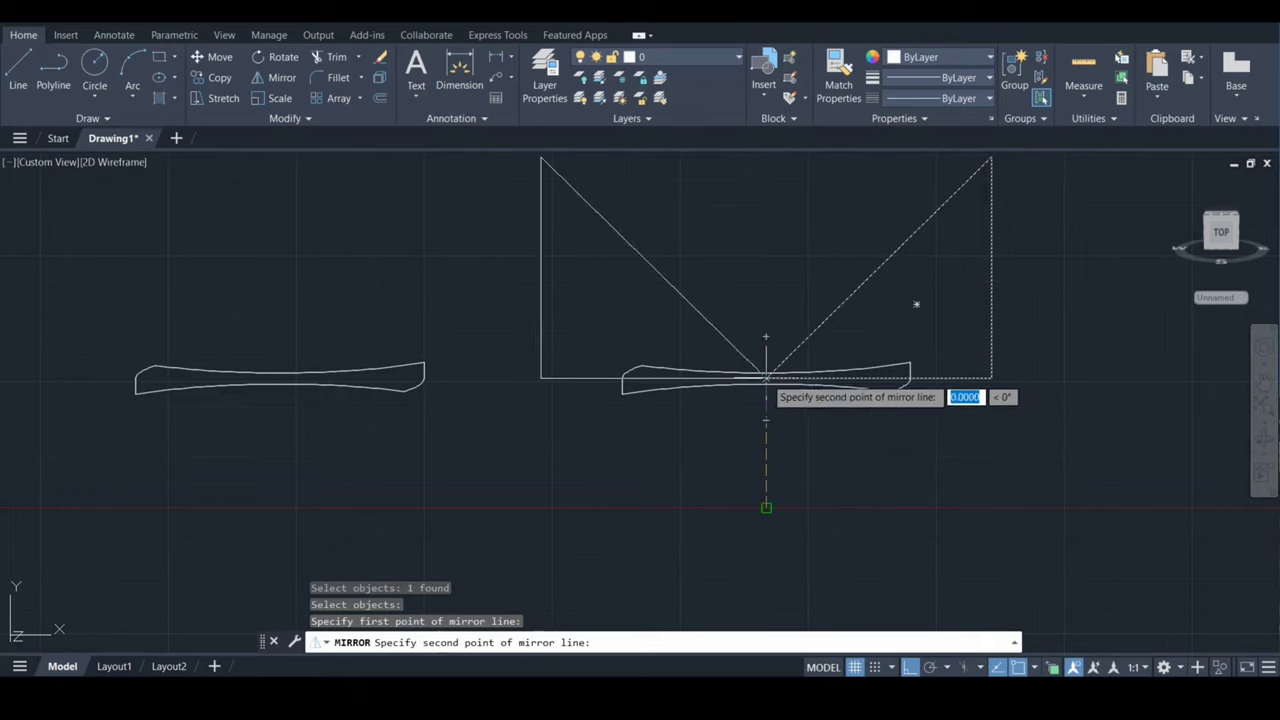
click(766, 215)
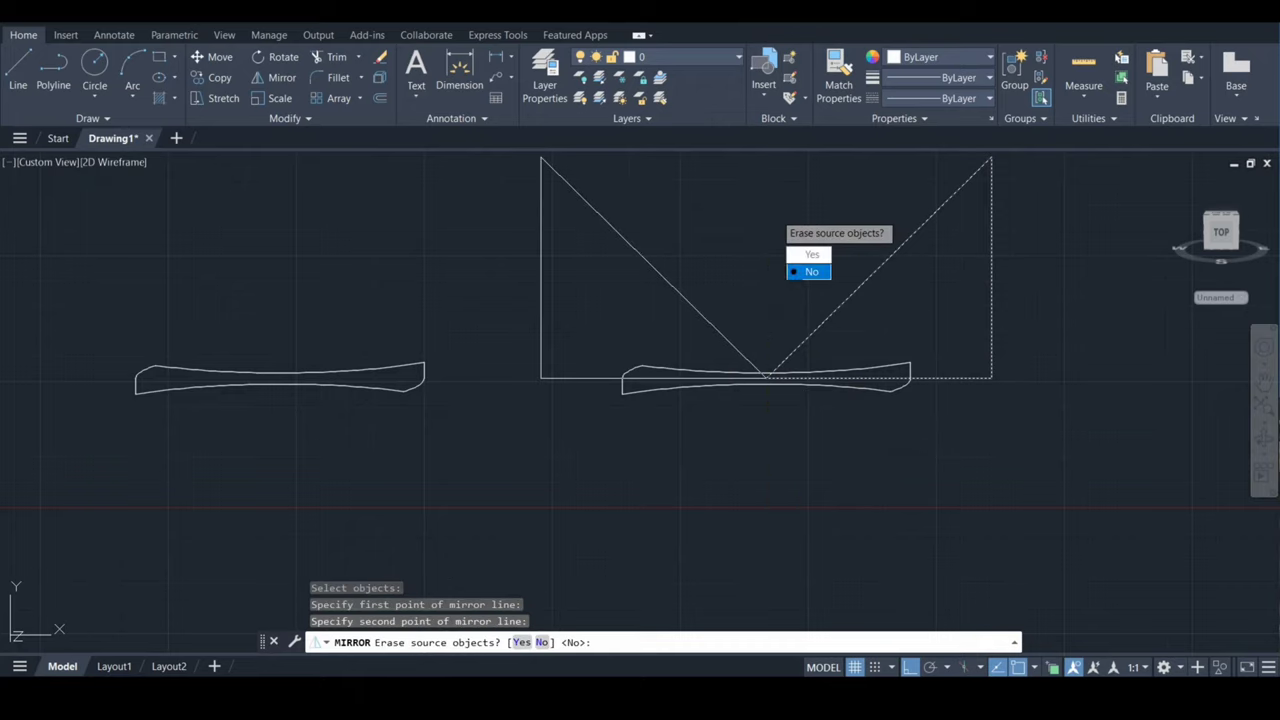
key(Return)
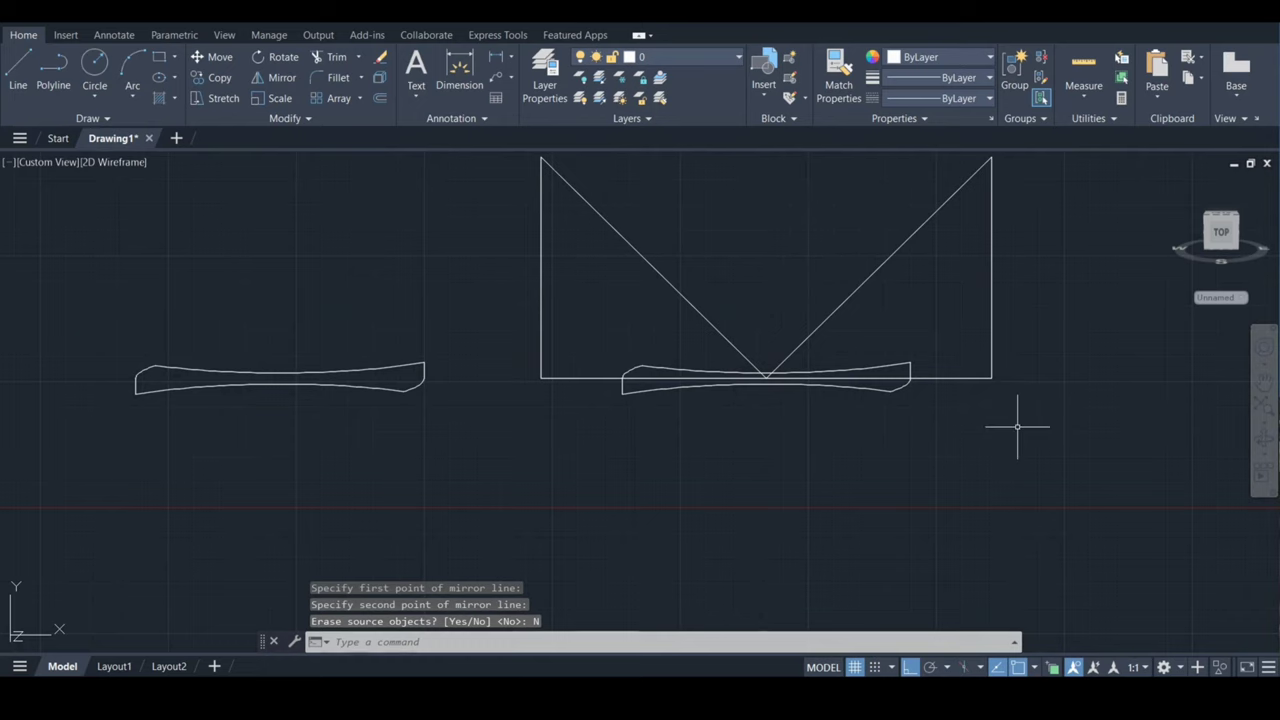
scroll(1017, 427, down, 2)
scroll(1017, 427, down, 2)
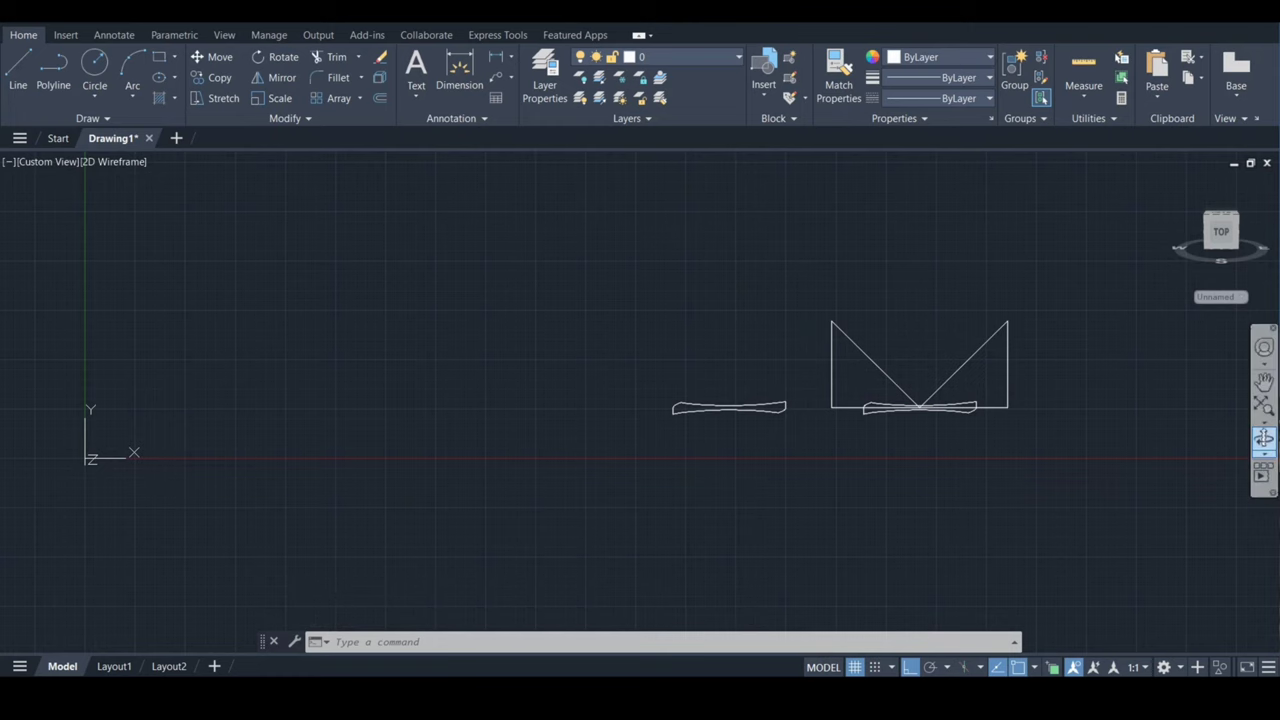
Draw a 66-unit vertical line up from the V's bottom tip
click(1264, 438)
drag(837, 360, 840, 365)
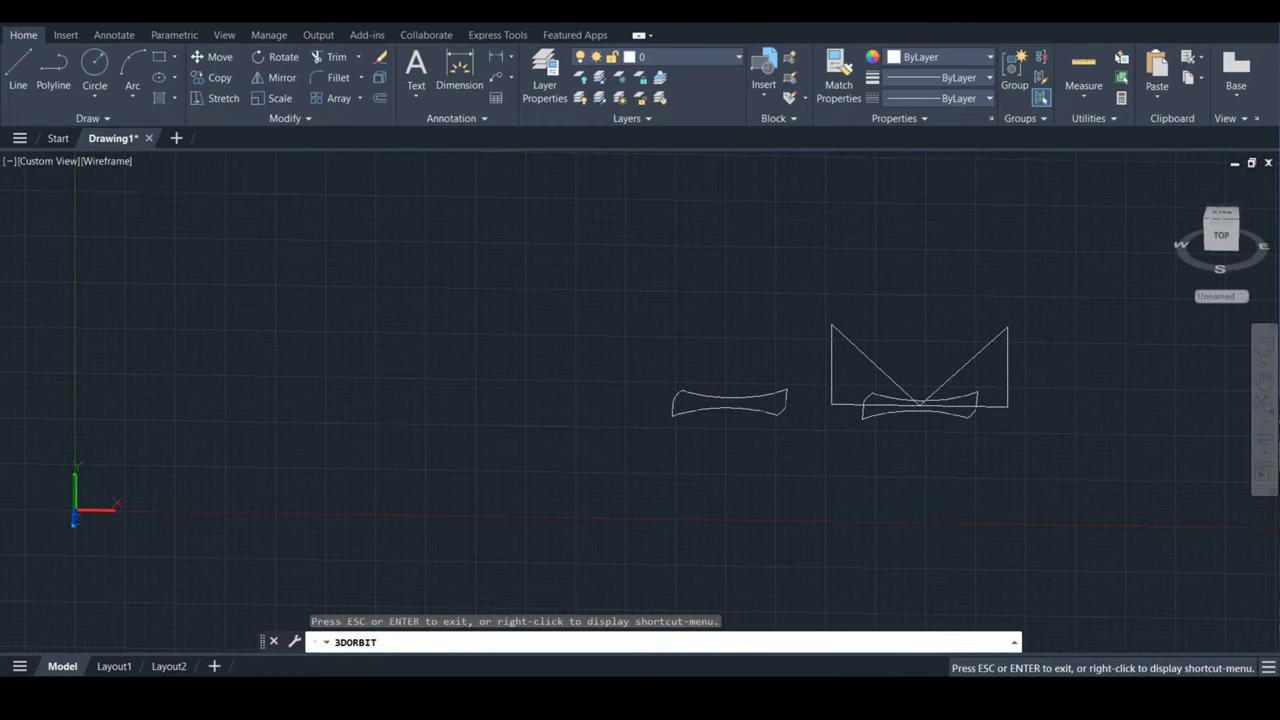
key(Escape)
text(l)
key(Return)
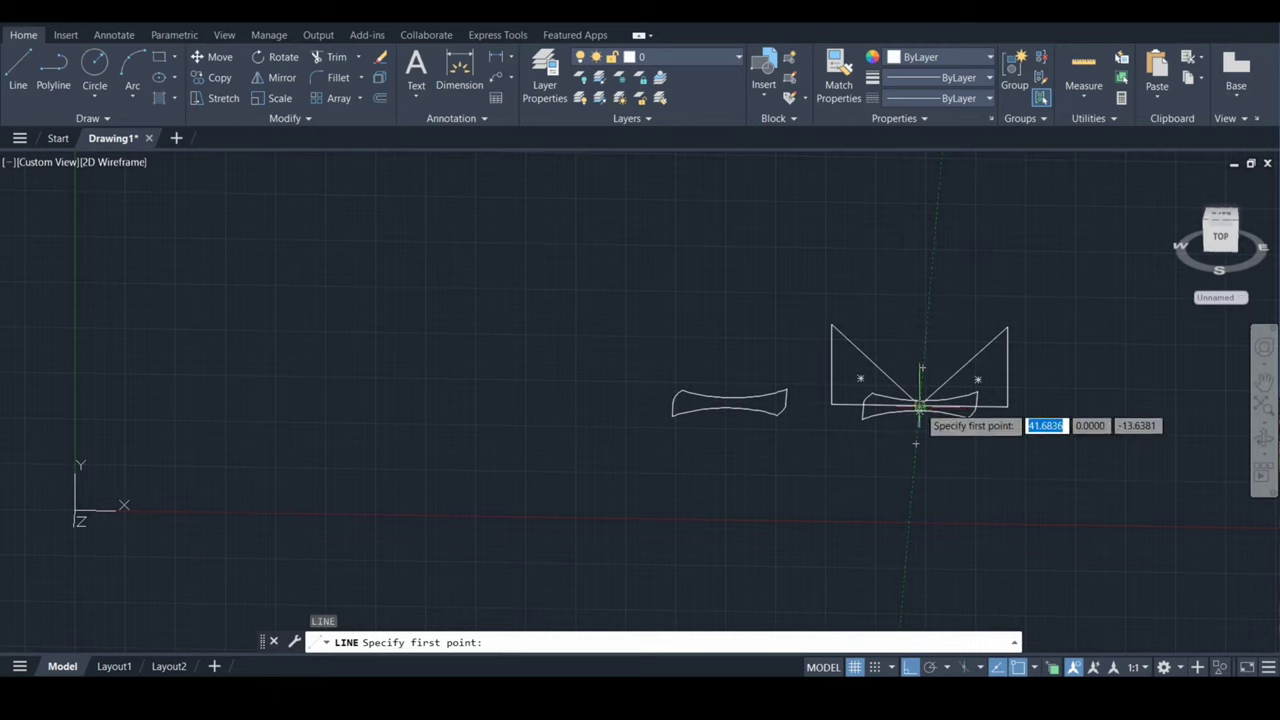
click(920, 406)
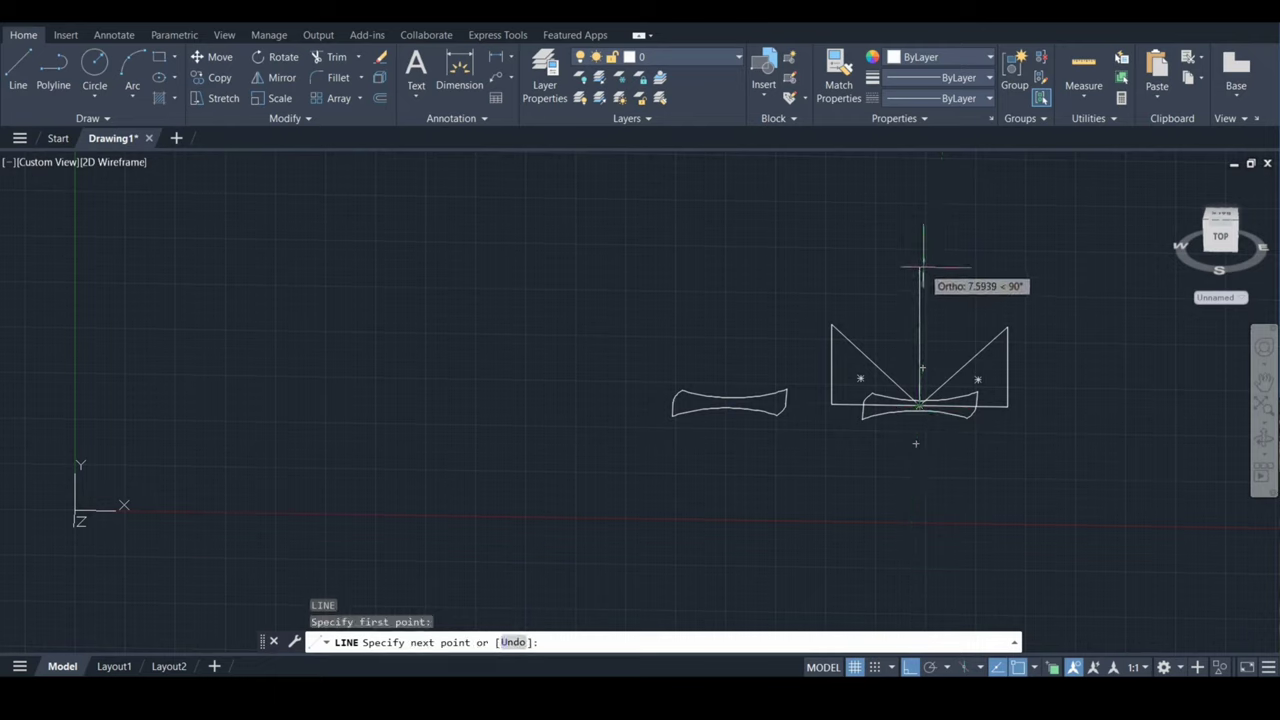
text(66)
key(Return)
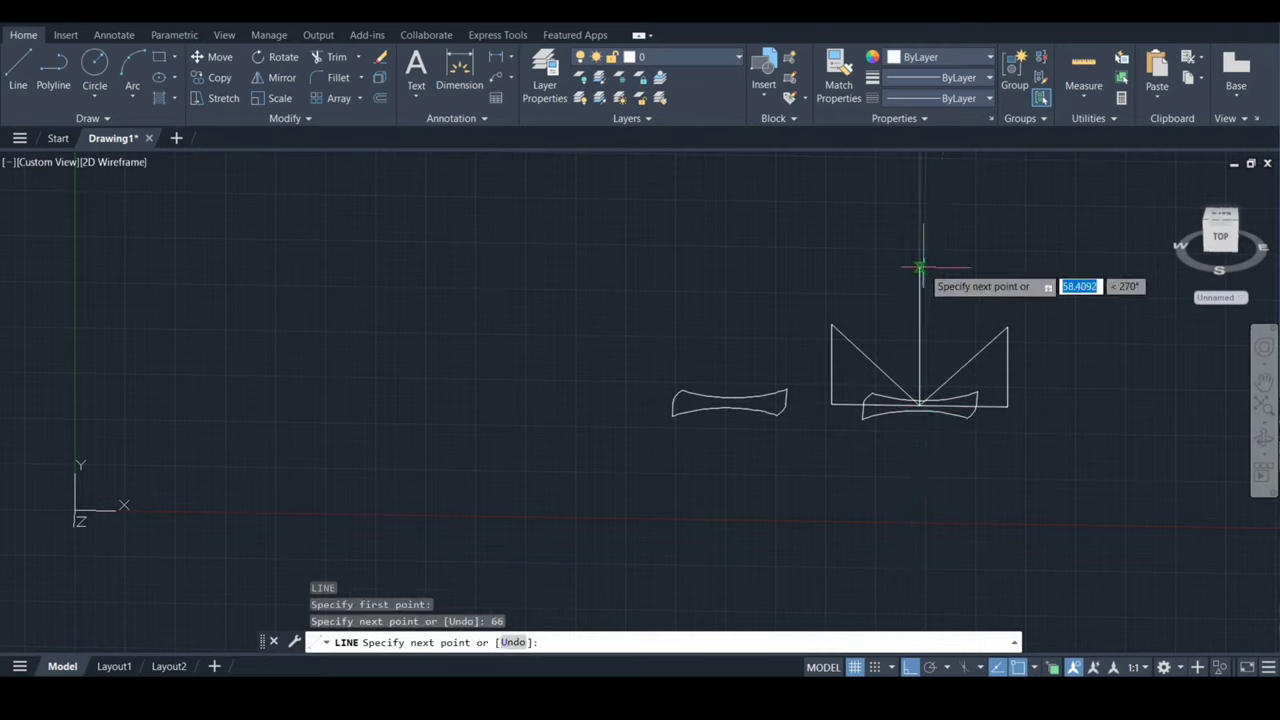
key(Escape)
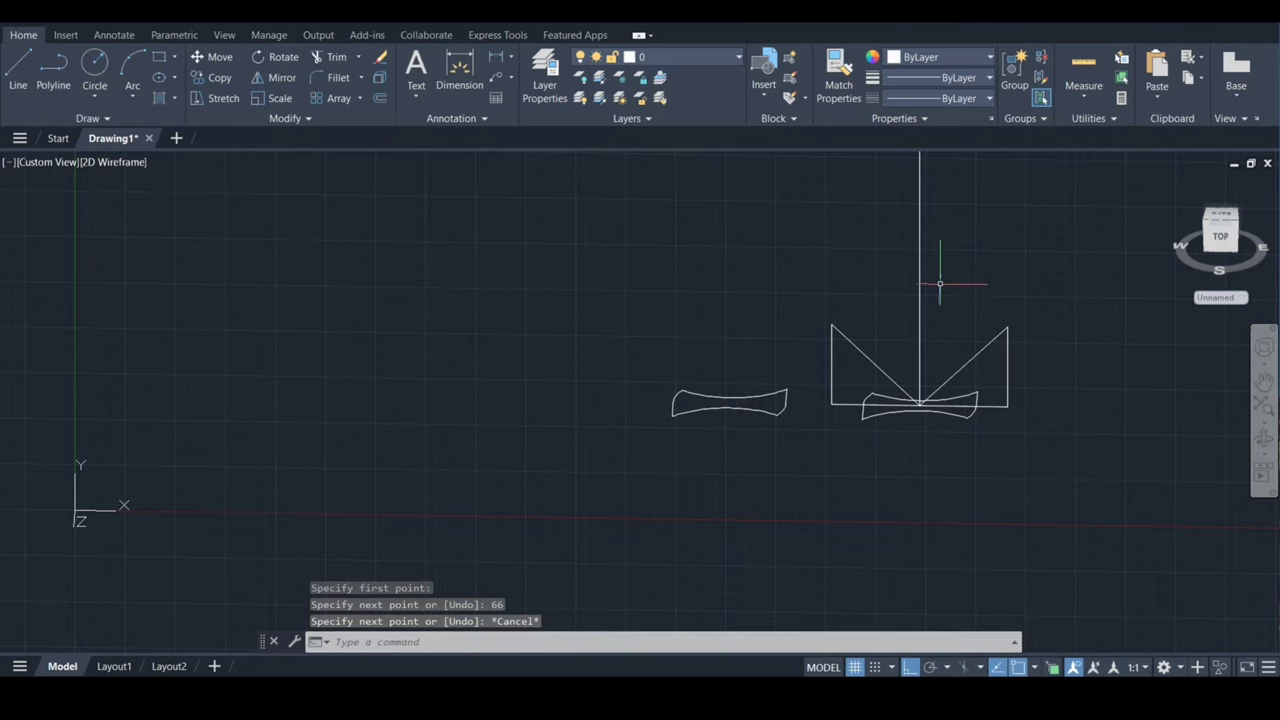
Zoom out and set UCSICON to Noorigin so the icon stays in the corner
scroll(948, 283, down, 2)
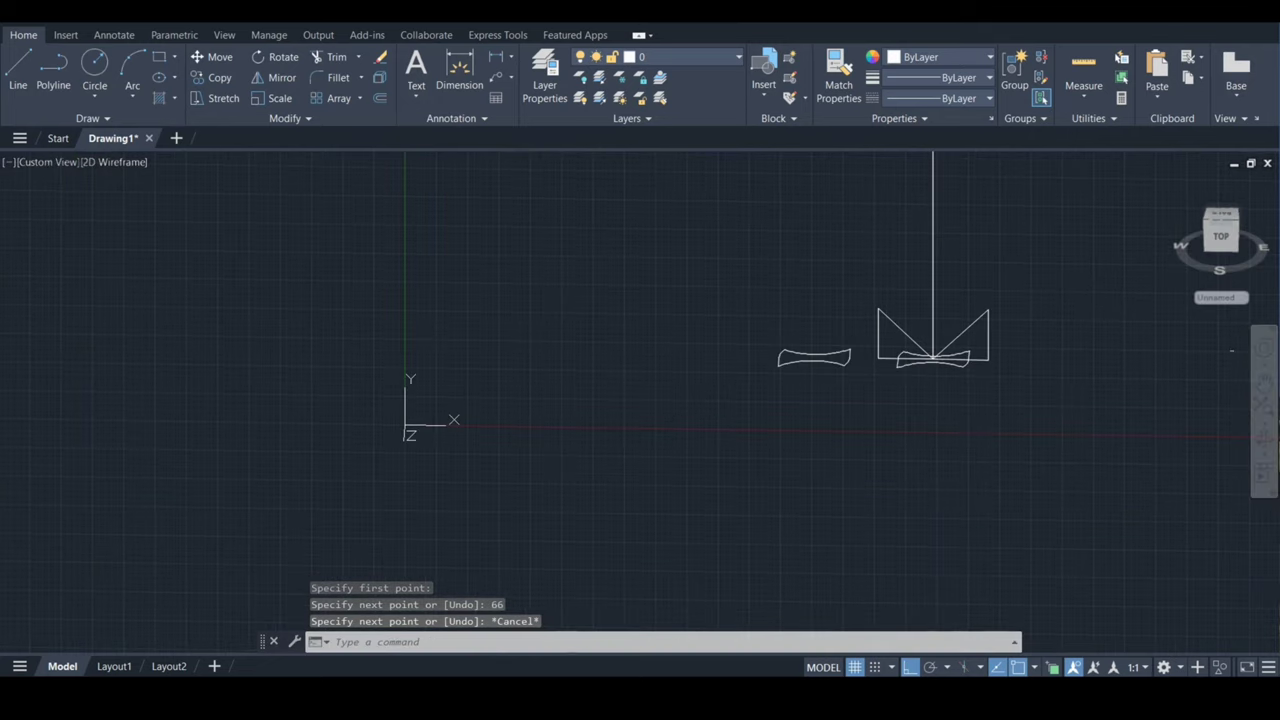
click(1264, 383)
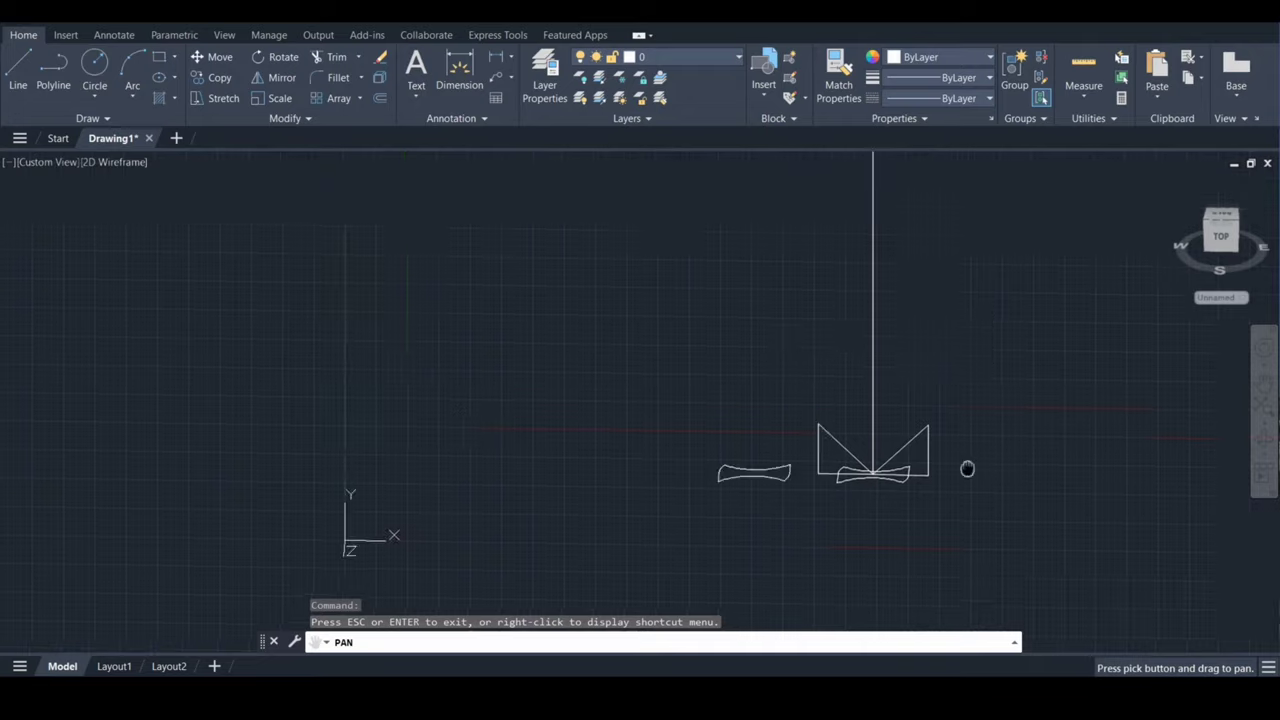
mouse_move(1037, 331)
mouse_down()
mouse_move(966, 469)
mouse_move(862, 580)
mouse_up()
scroll(862, 580, down, 2)
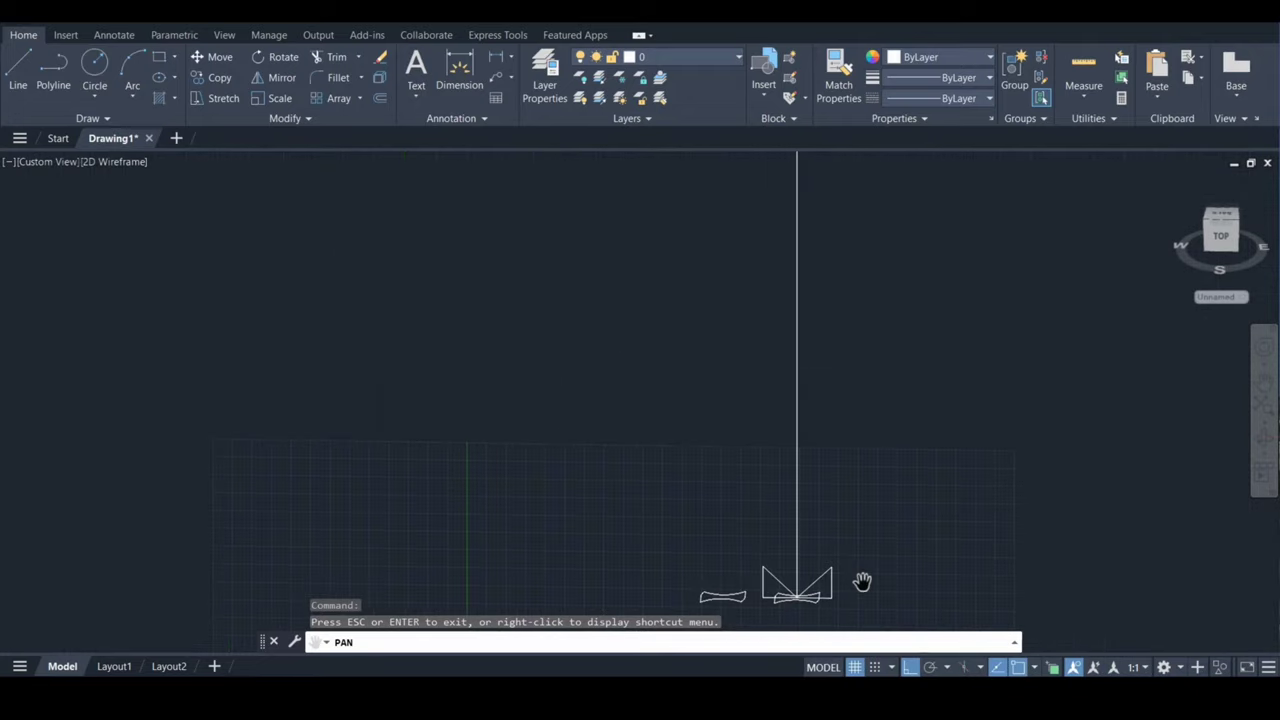
scroll(862, 580, down, 2)
key(Escape)
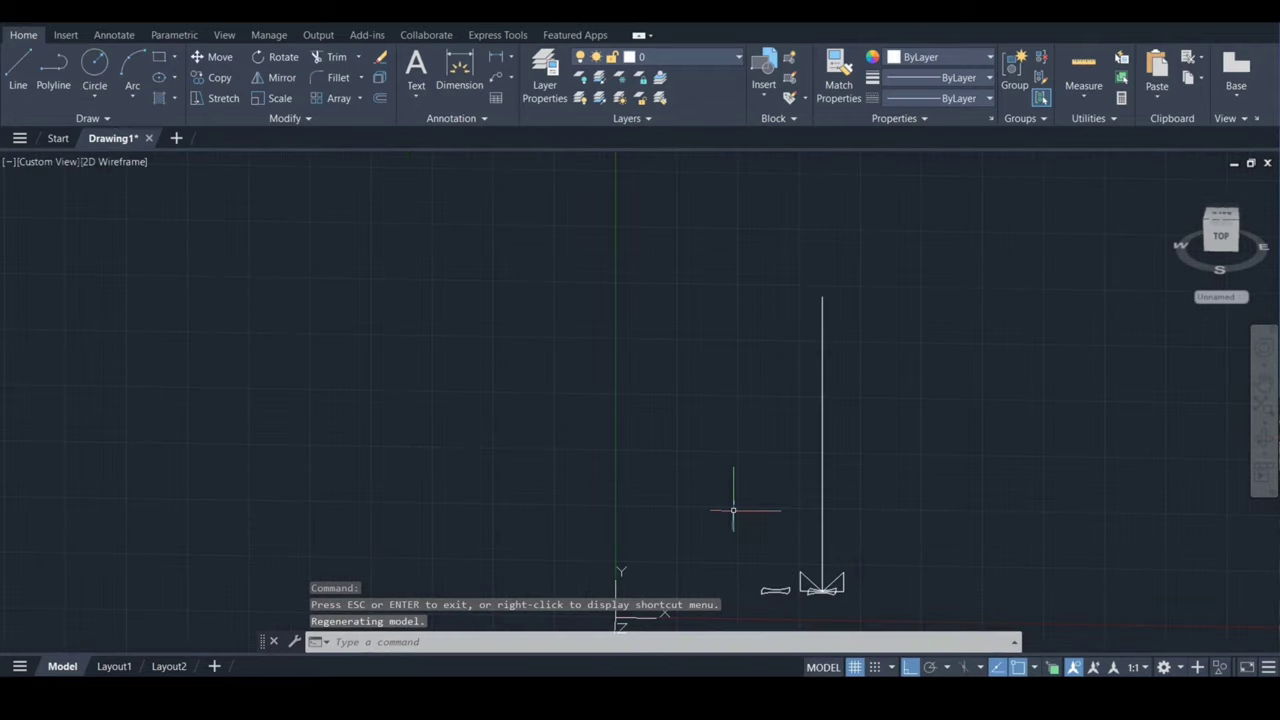
text(UCS)
key(Down)
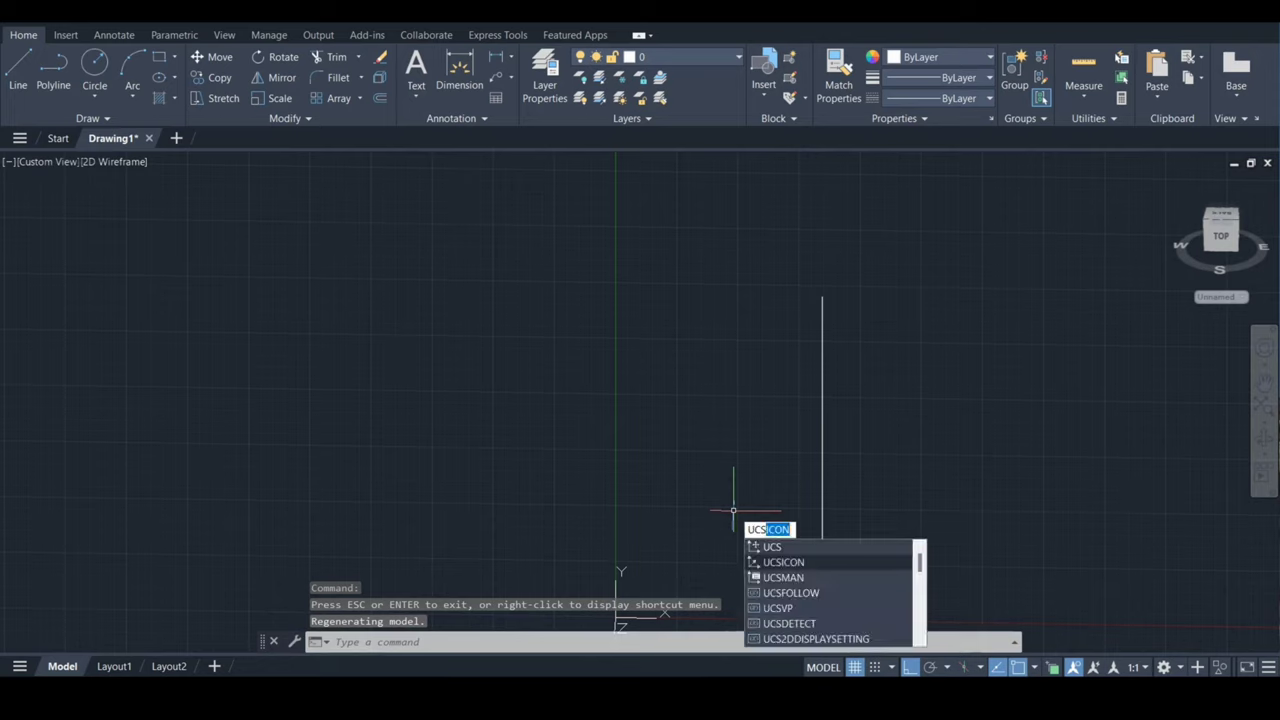
key(Return)
text(N)
key(Return)
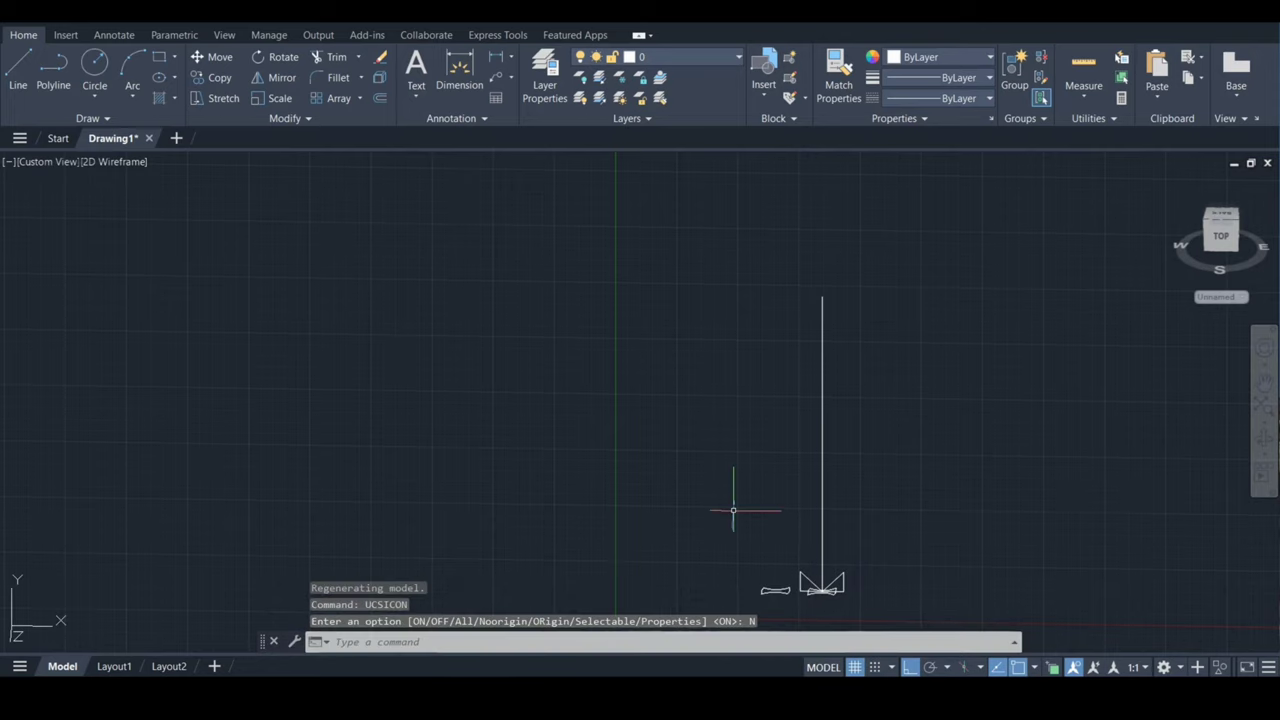
Start moving the spare curved profile, with a base point on the profile
key(Return)
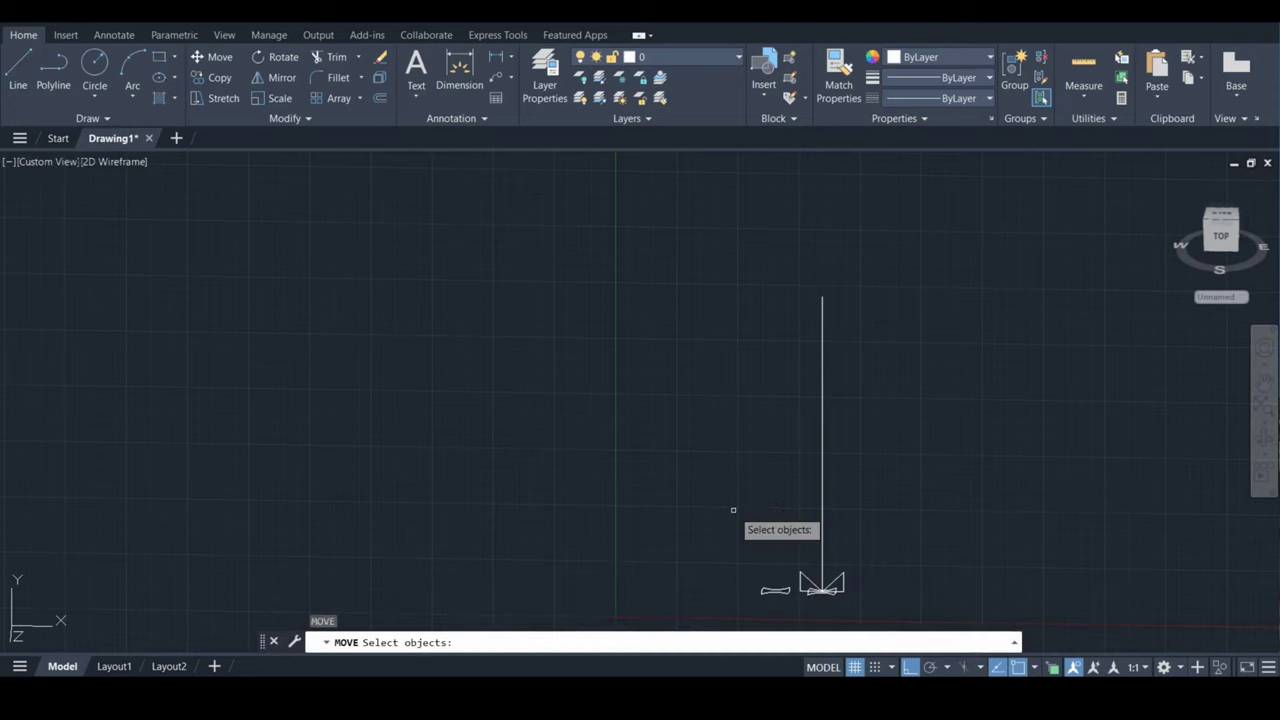
click(822, 588)
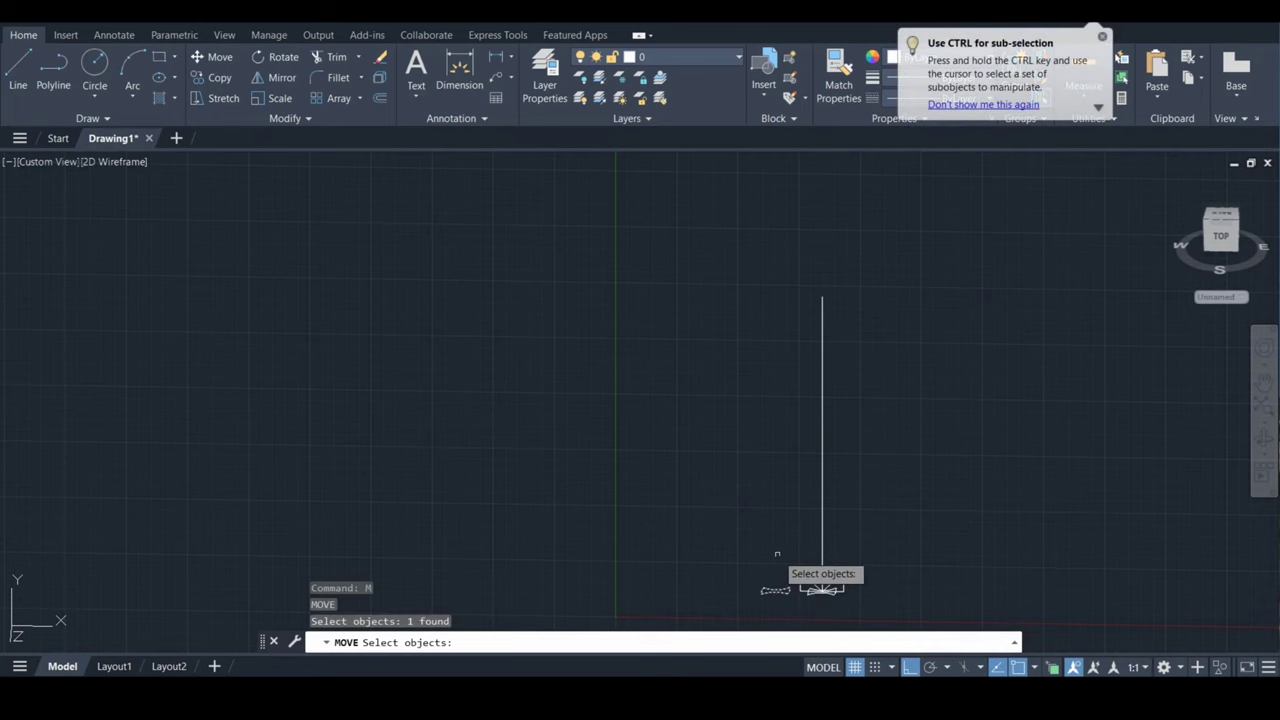
key(Return)
scroll(776, 589, up, 4)
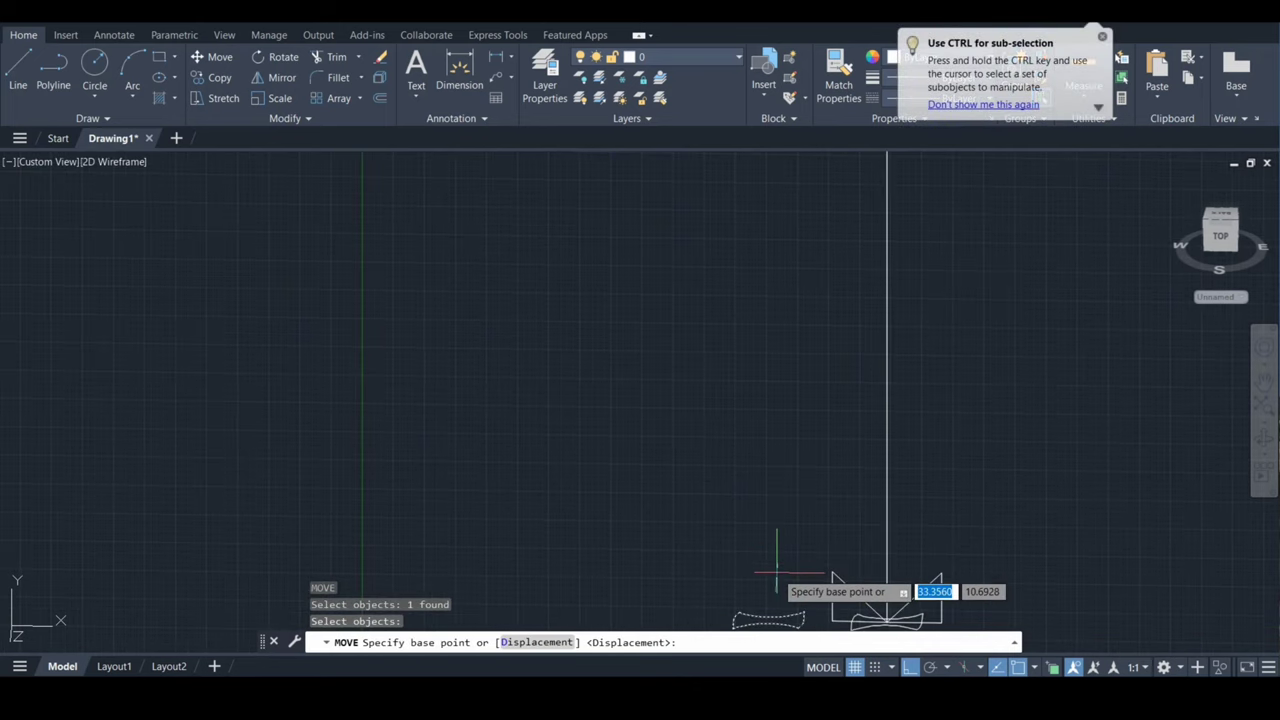
click(772, 612)
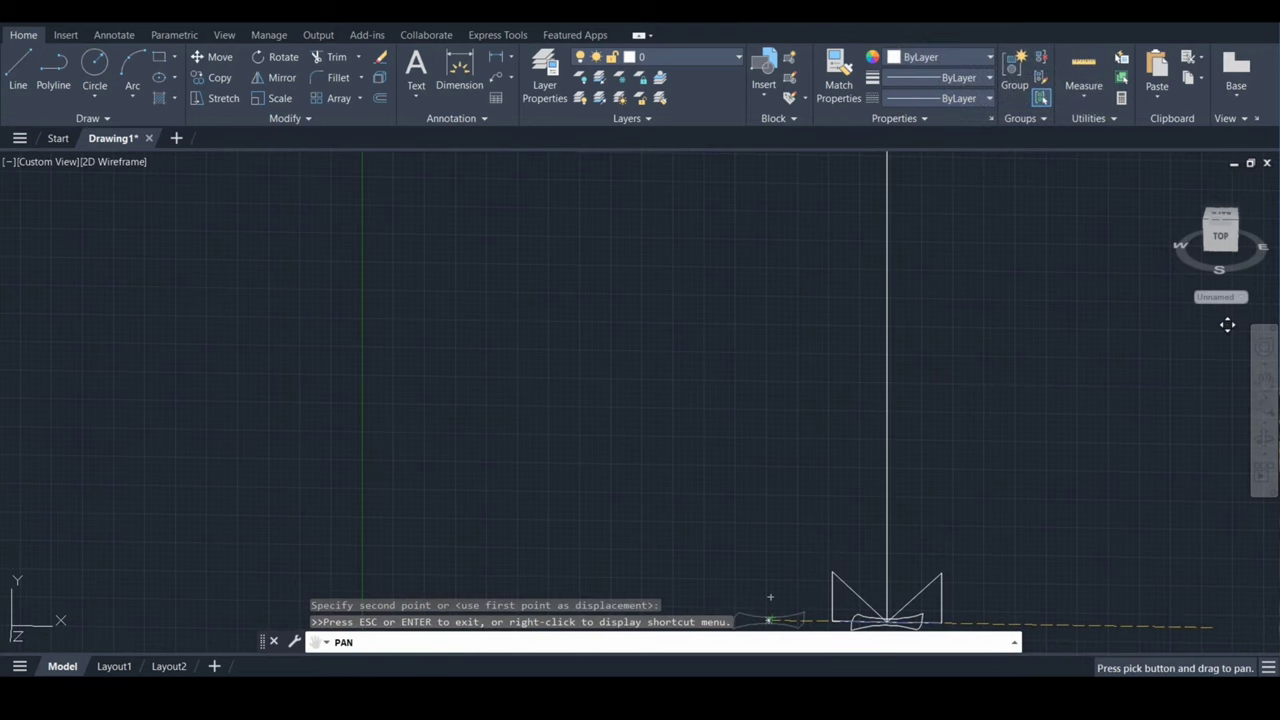
Place the profile on the top endpoint of the 66-unit vertical line
click(1263, 378)
drag(978, 421, 830, 494)
key(Escape)
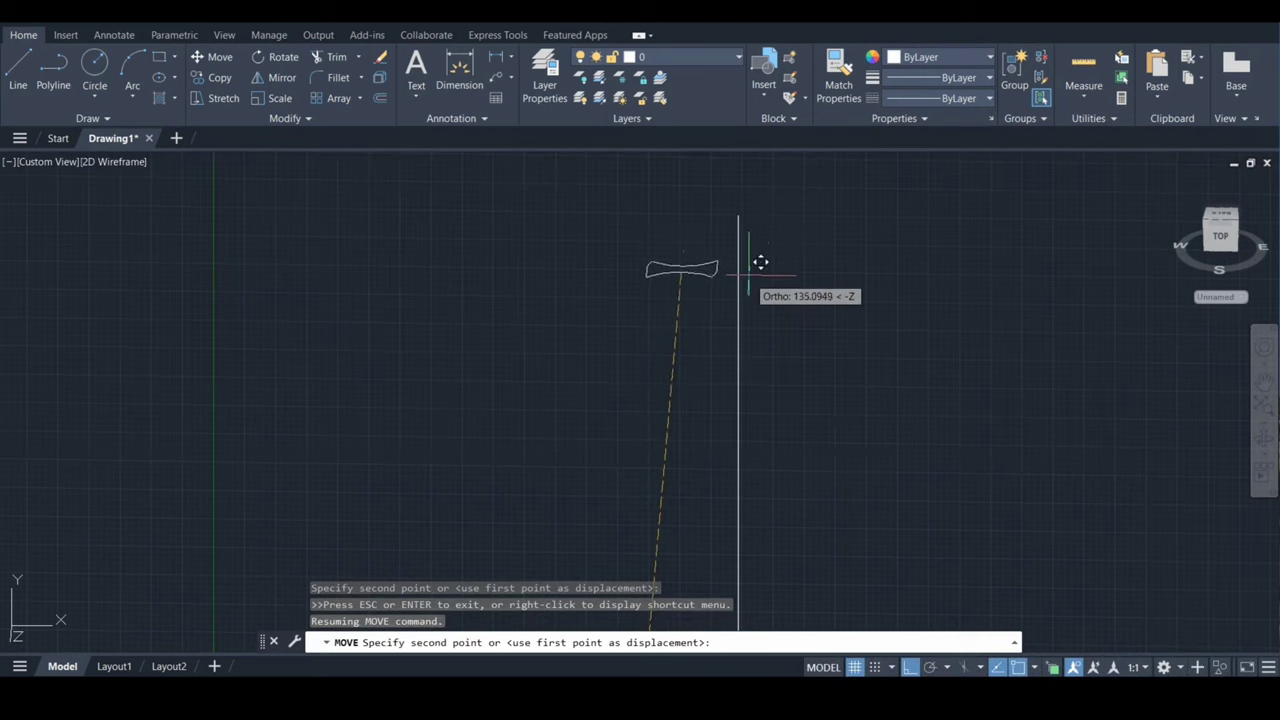
click(739, 215)
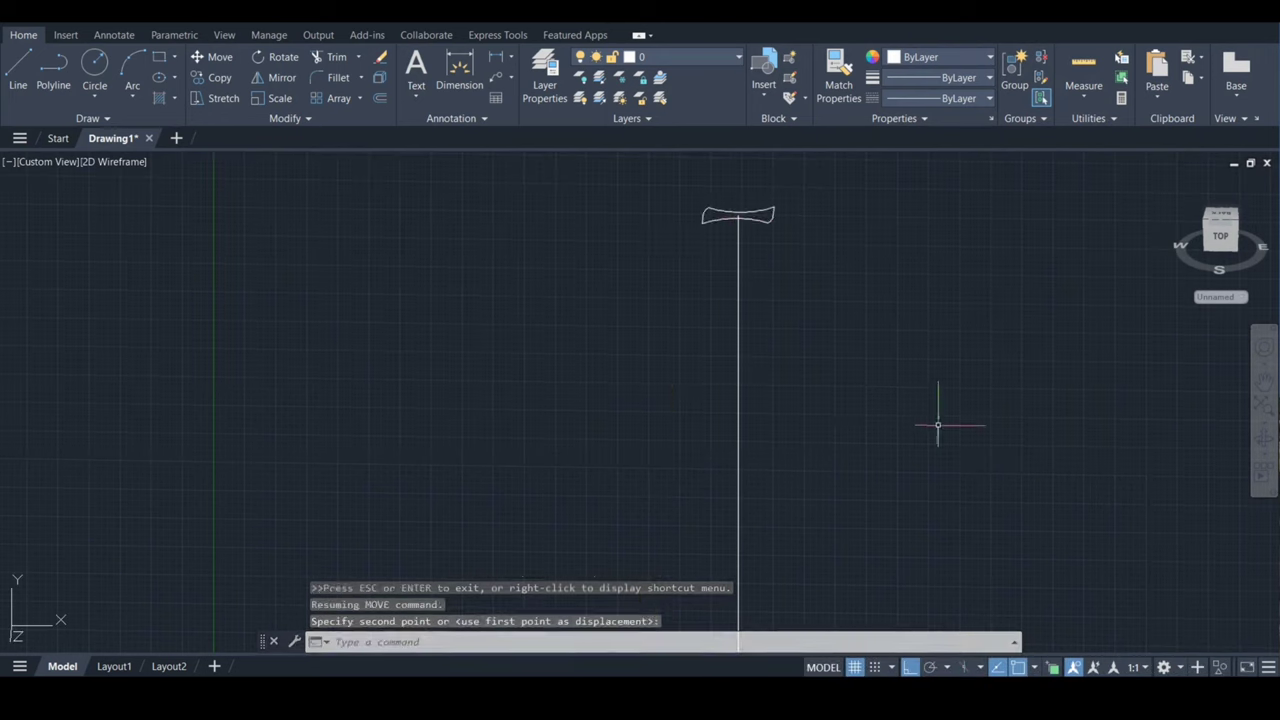
scroll(938, 425, down, 2)
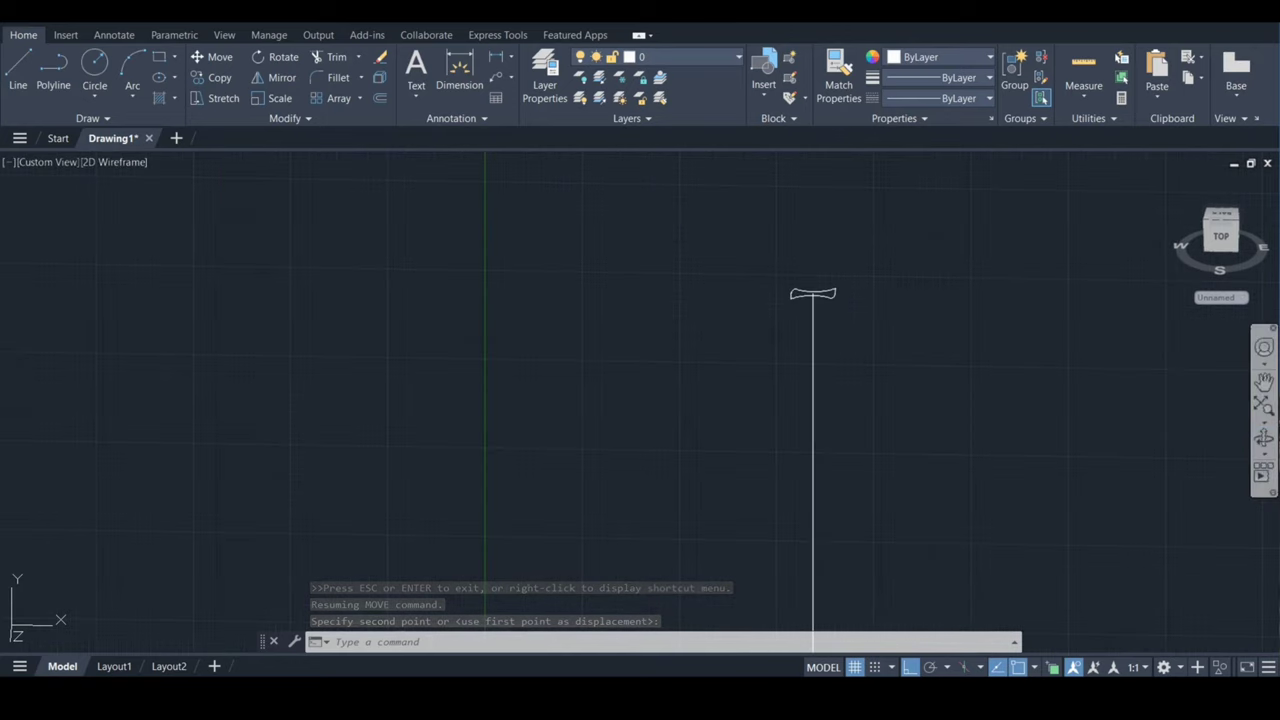
click(1263, 381)
drag(873, 483, 764, 390)
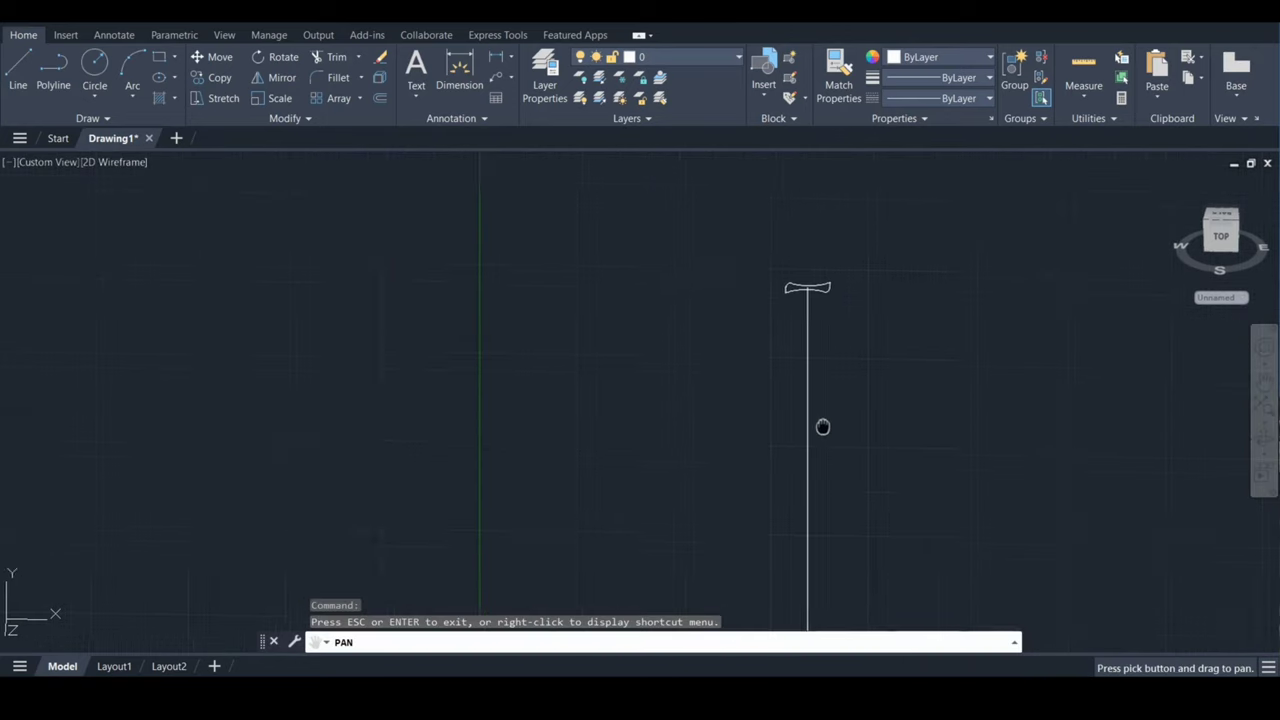
scroll(764, 390, down, 1)
Sweep the pinched-waist profile along the 66-unit vertical line with a 500° twist
key(Escape)
text(SWE)
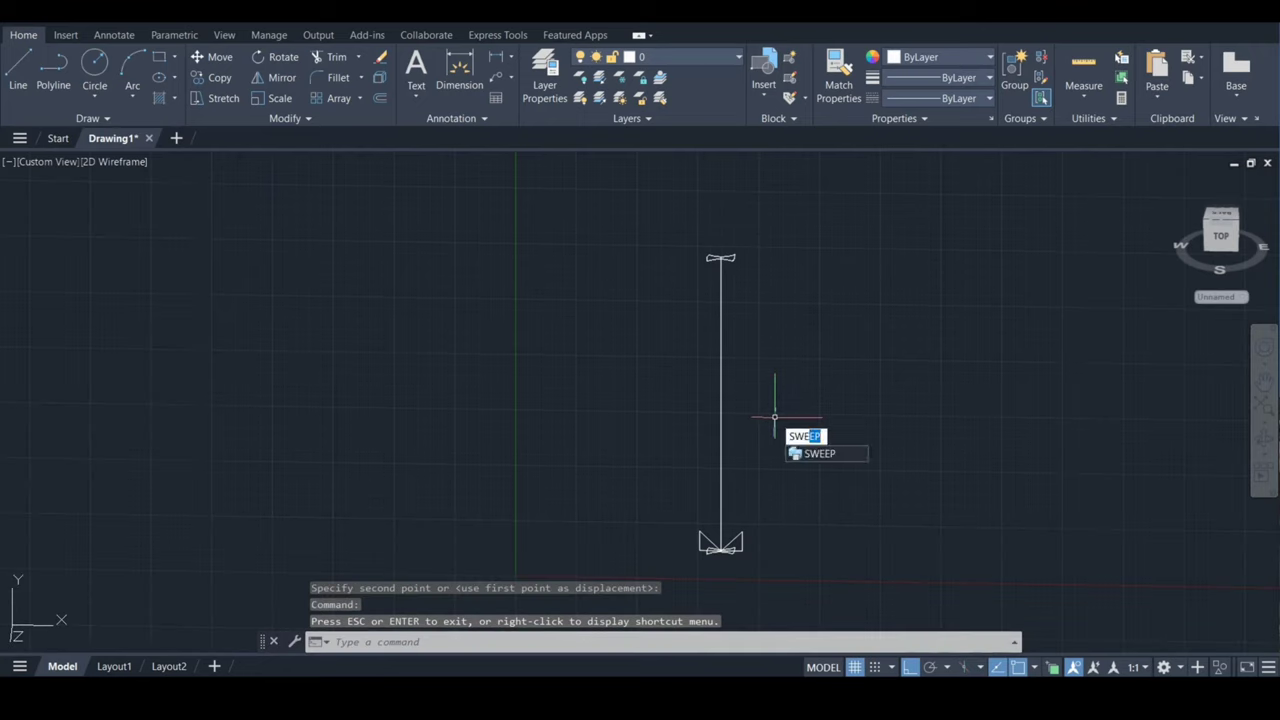
key(Escape)
scroll(750, 576, up, 2)
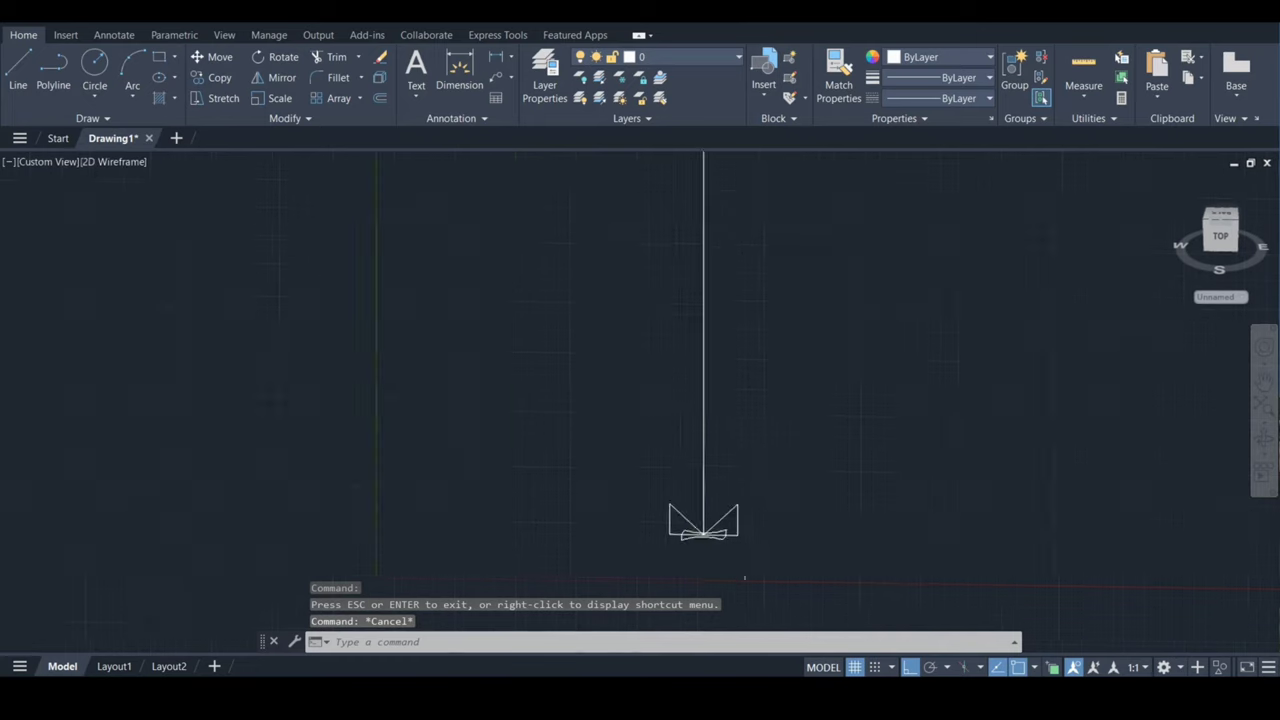
scroll(749, 576, up, 2)
scroll(749, 576, up, 2)
scroll(746, 577, up, 2)
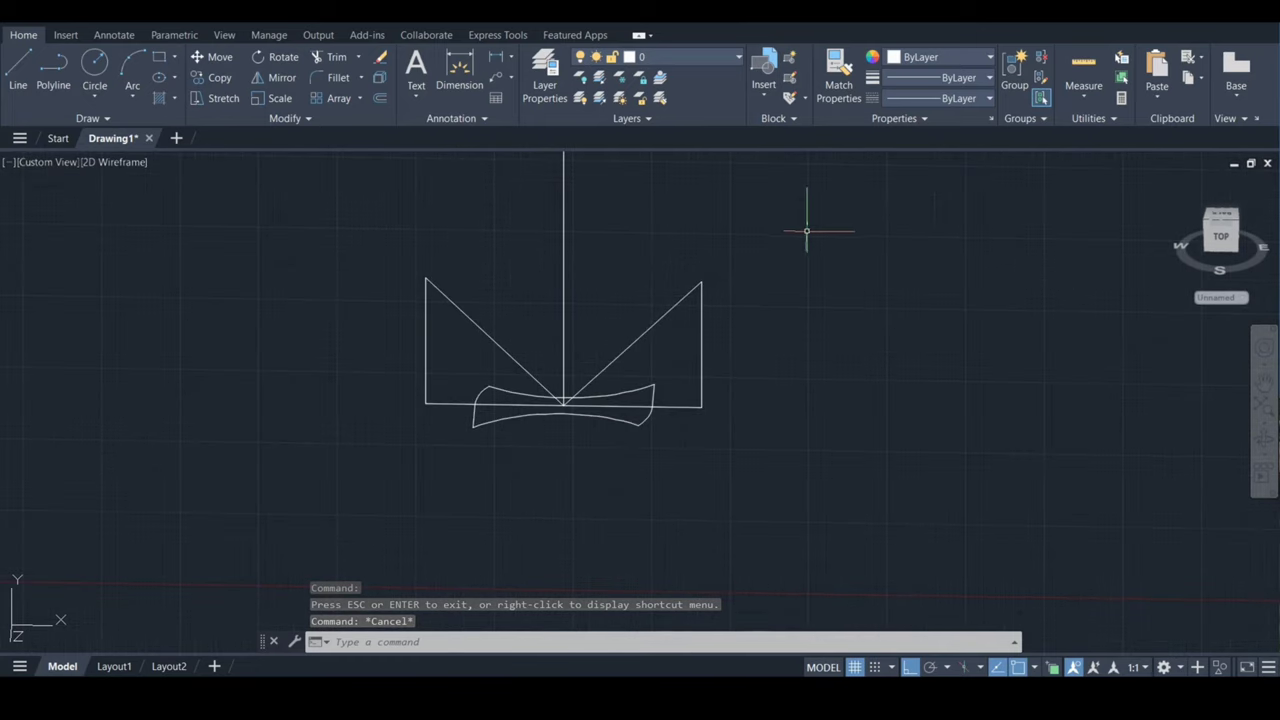
text(swe)
key(Return)
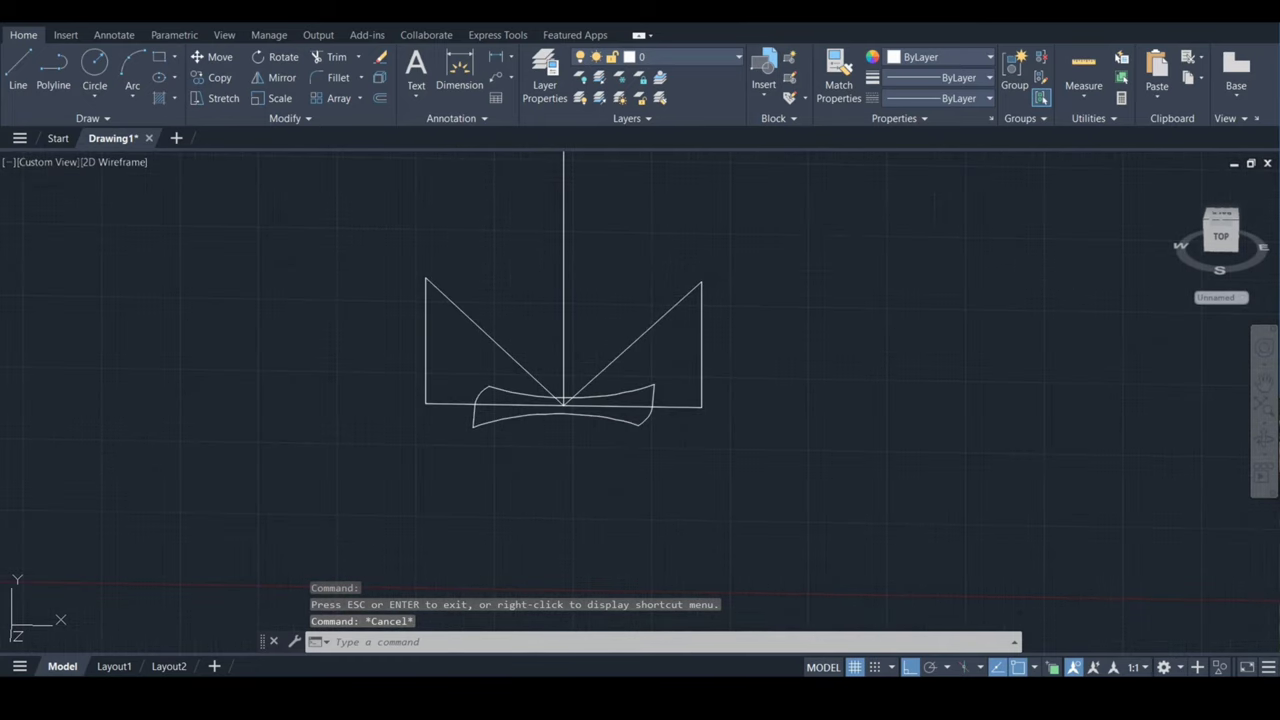
click(651, 415)
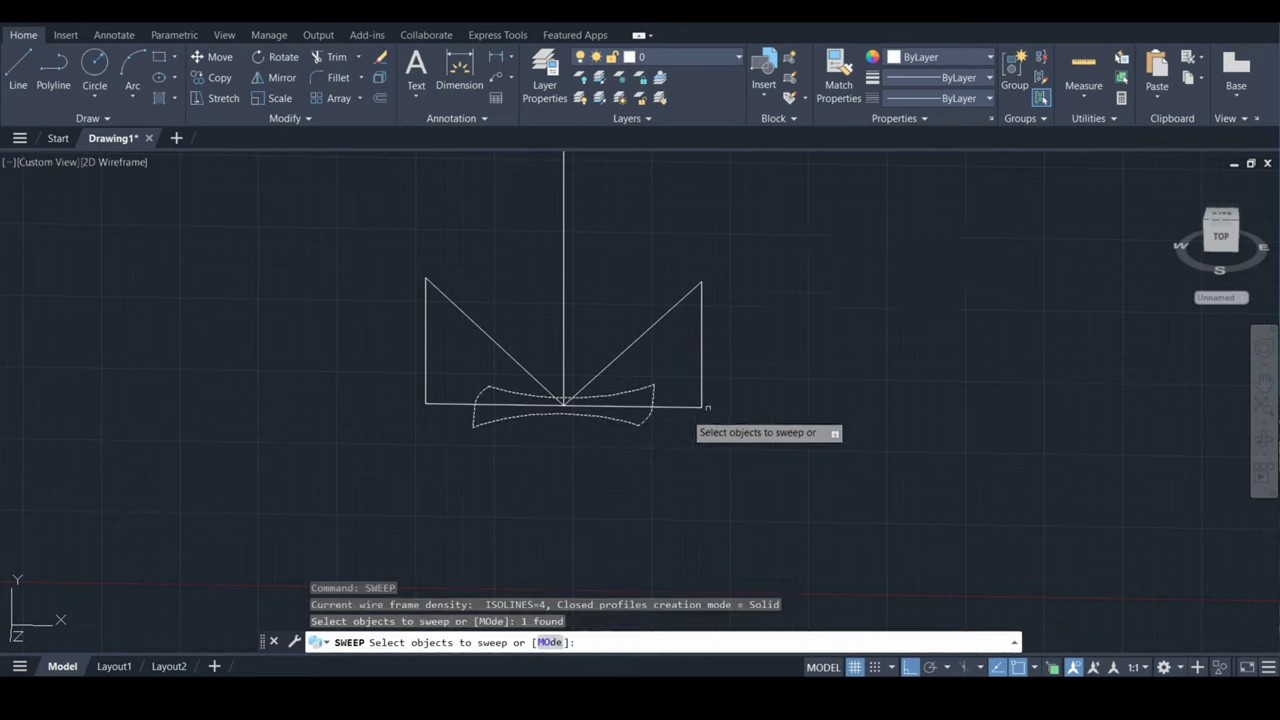
key(Return)
key(Return)
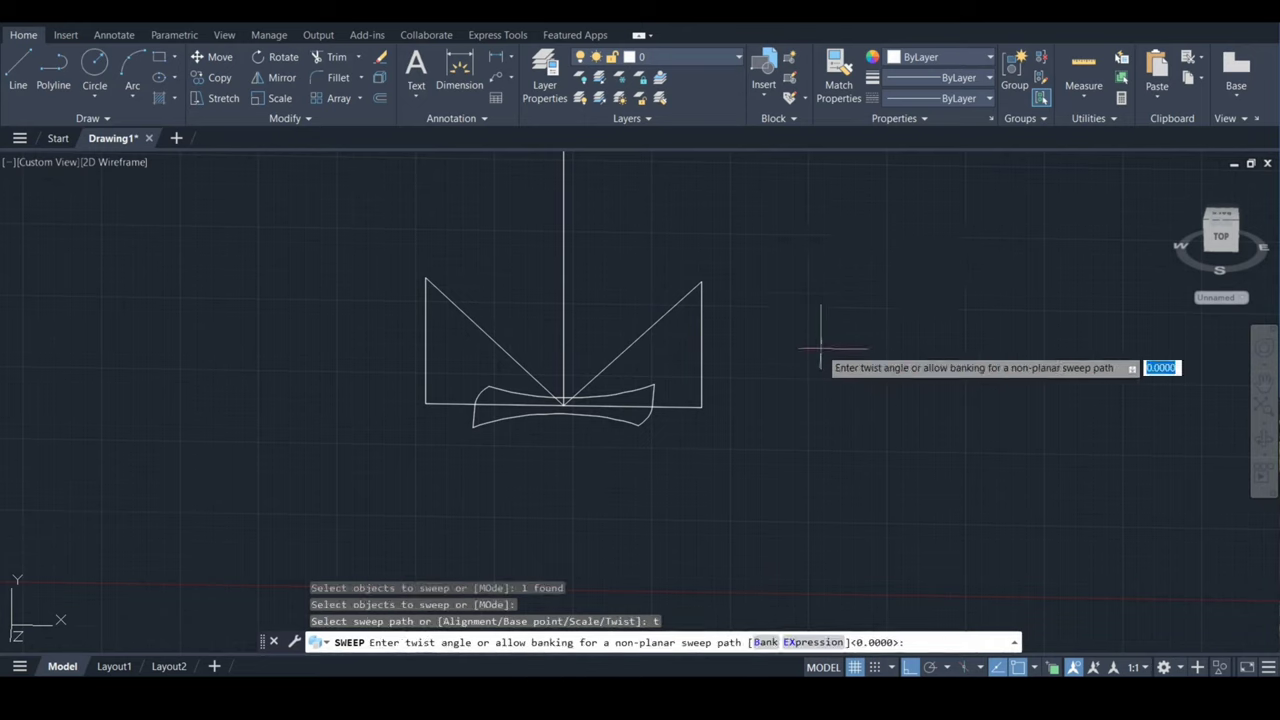
text(0)
key(Return)
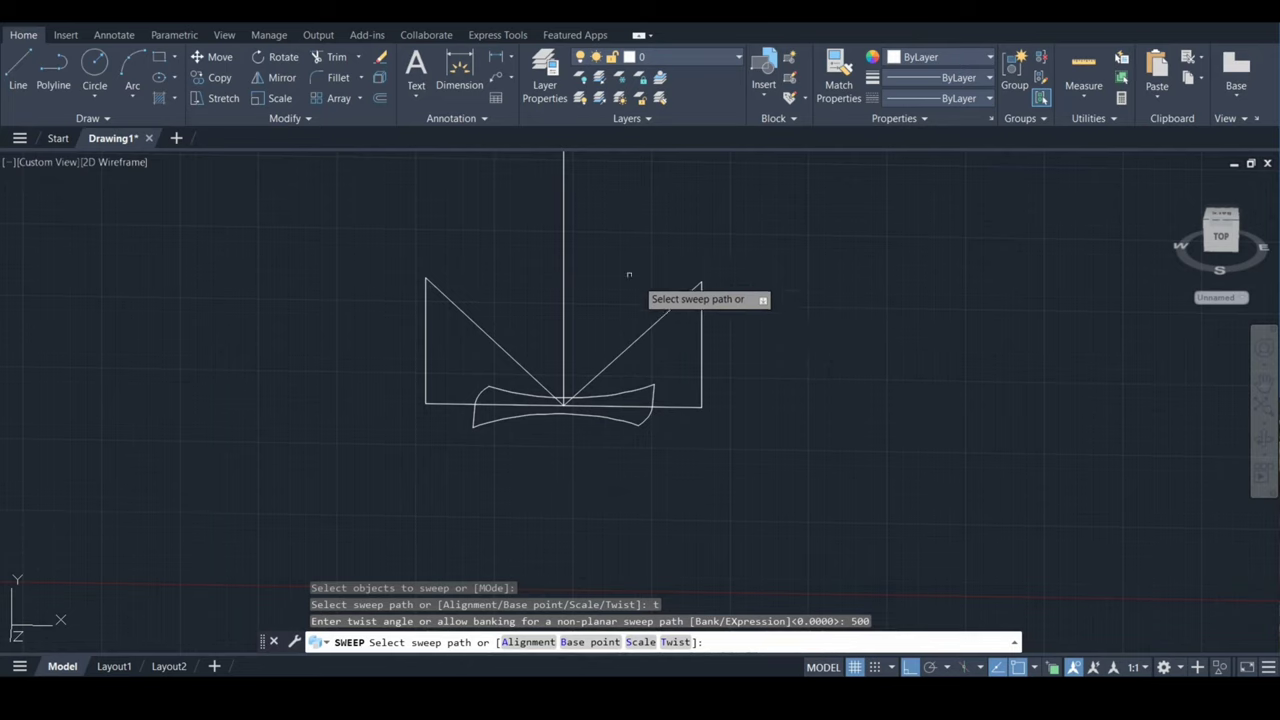
click(564, 268)
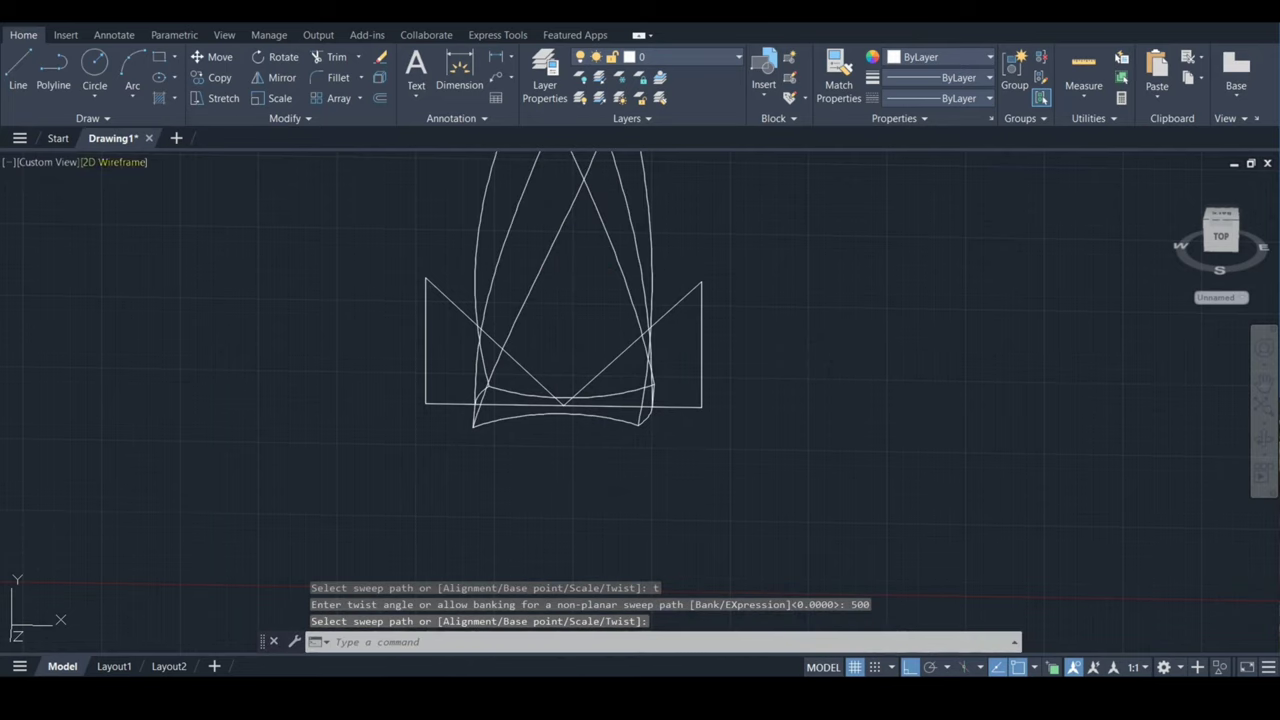
Switch to the Realistic visual style and hide the grid
click(115, 161)
click(175, 256)
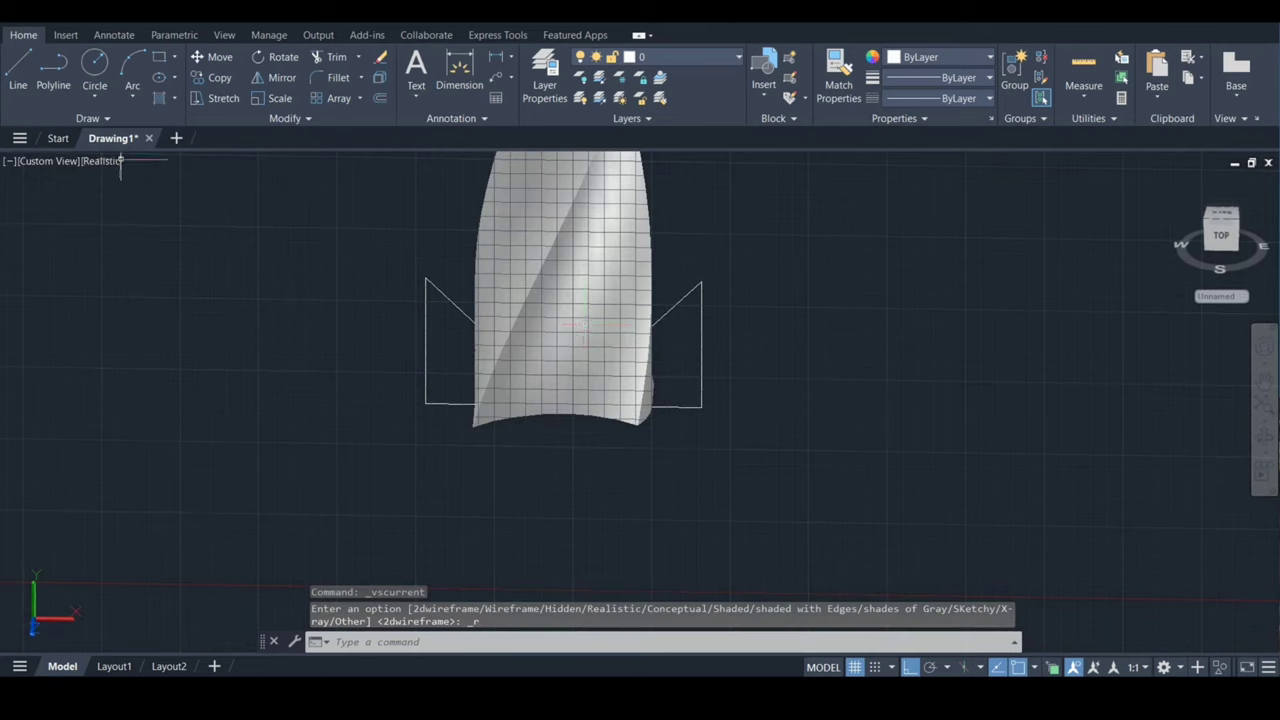
key(F7)
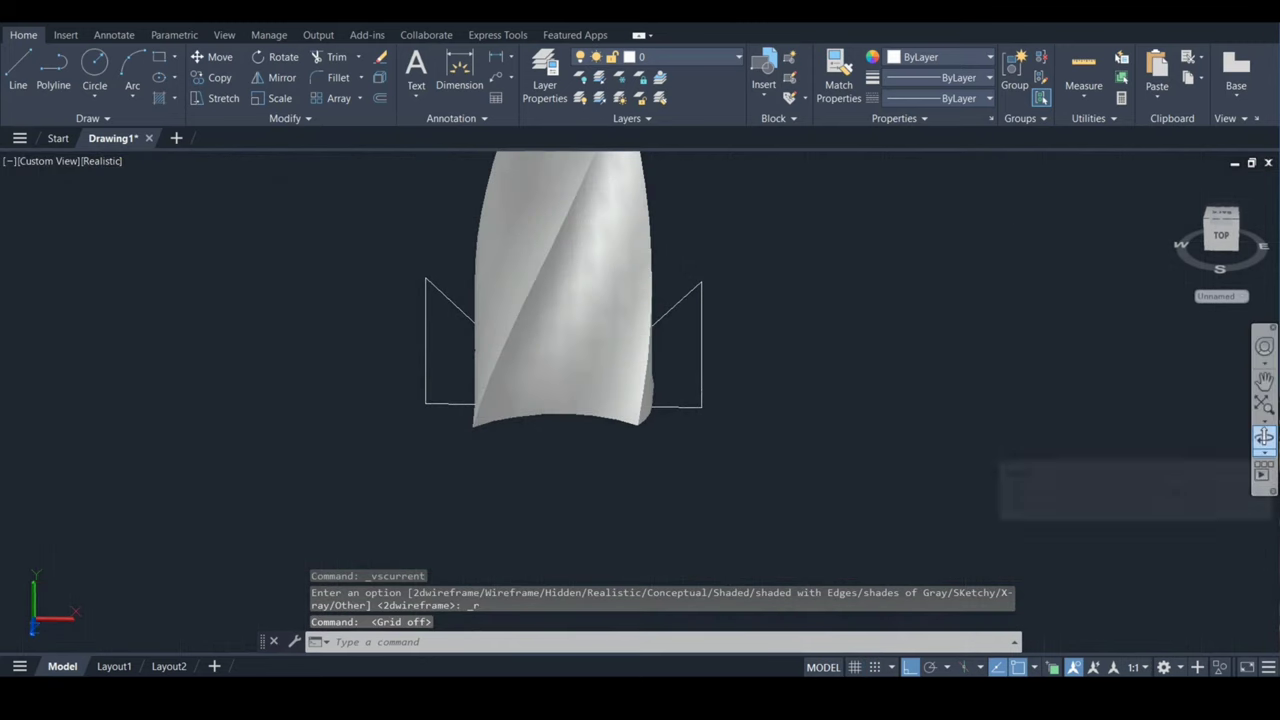
Pan and zoom out along the twisted drill body
click(1265, 381)
mouse_move(757, 323)
mouse_down()
mouse_move(906, 523)
mouse_move(865, 538)
mouse_up()
drag(803, 349, 794, 331)
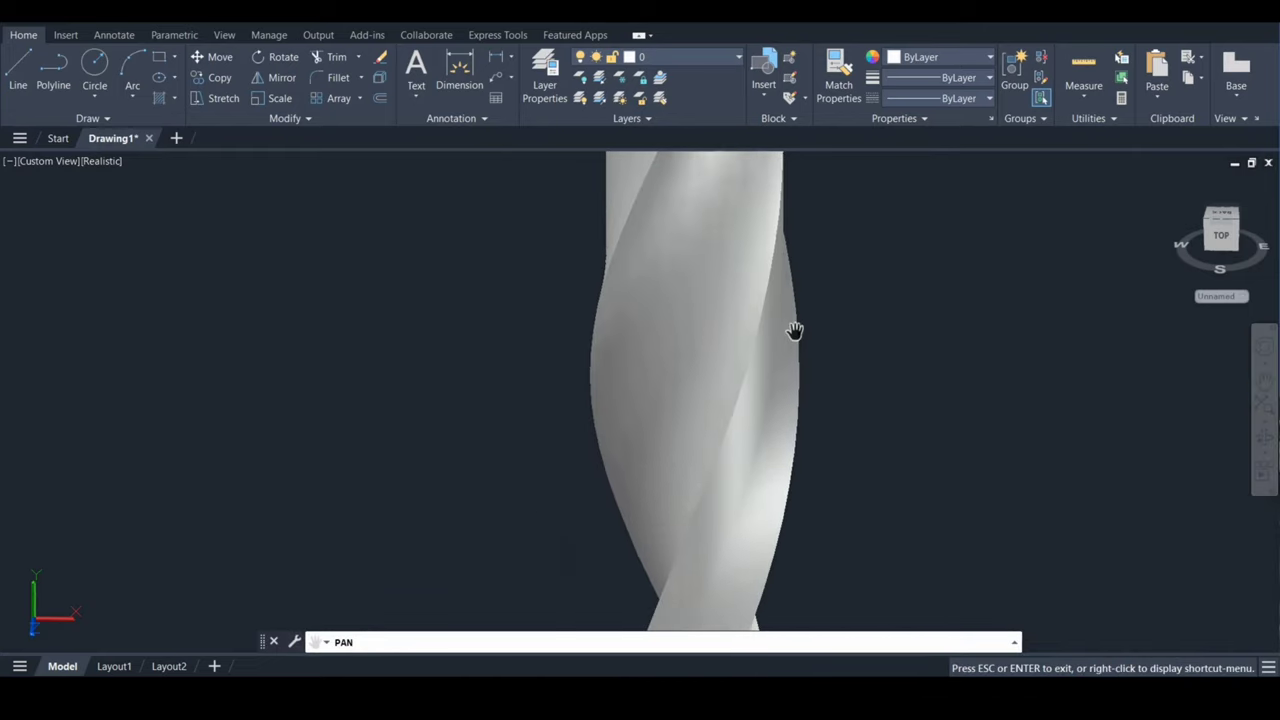
scroll(794, 331, down, 1)
scroll(794, 331, down, 1)
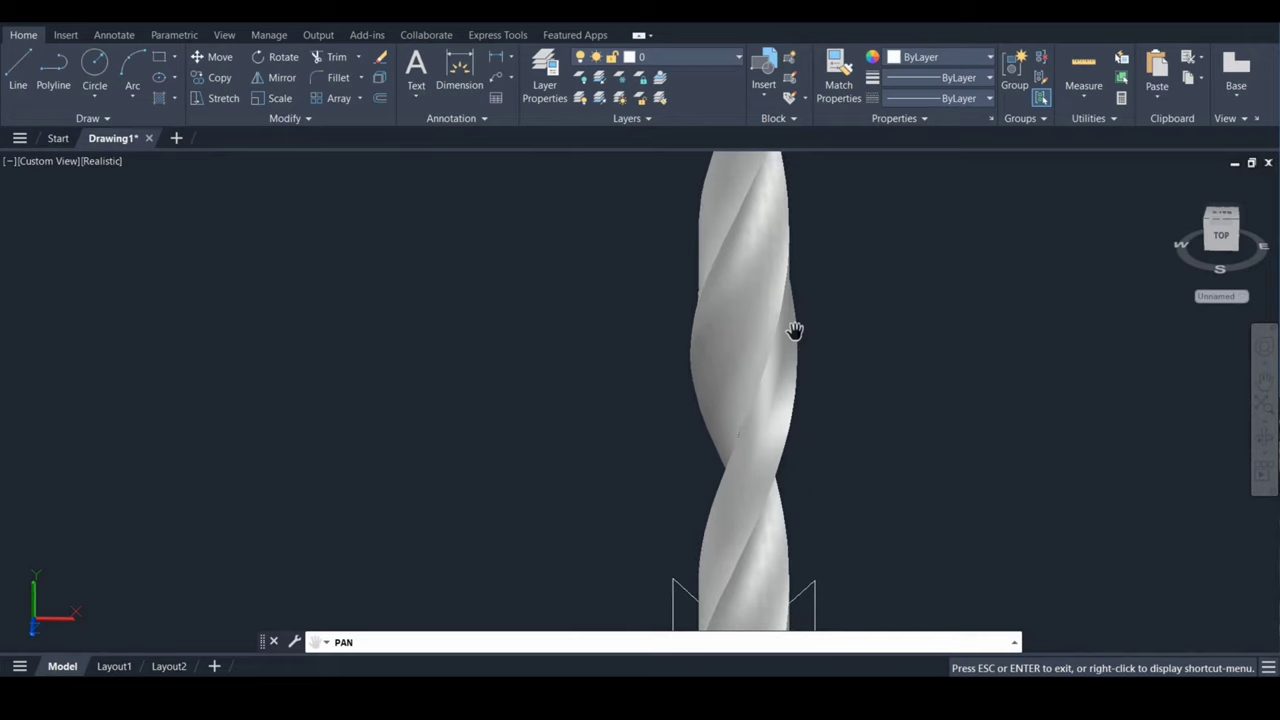
key(Escape)
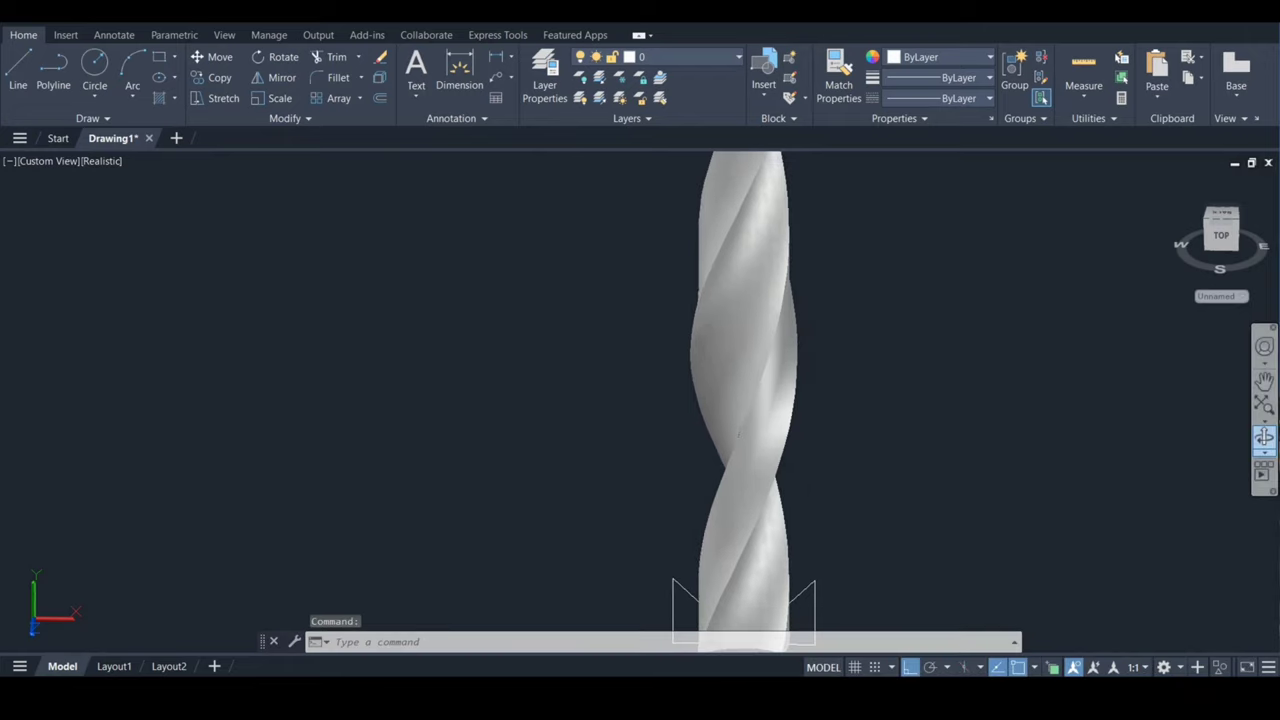
Orbit and pan to frame the drill's top end from above
click(1264, 437)
drag(743, 609, 743, 612)
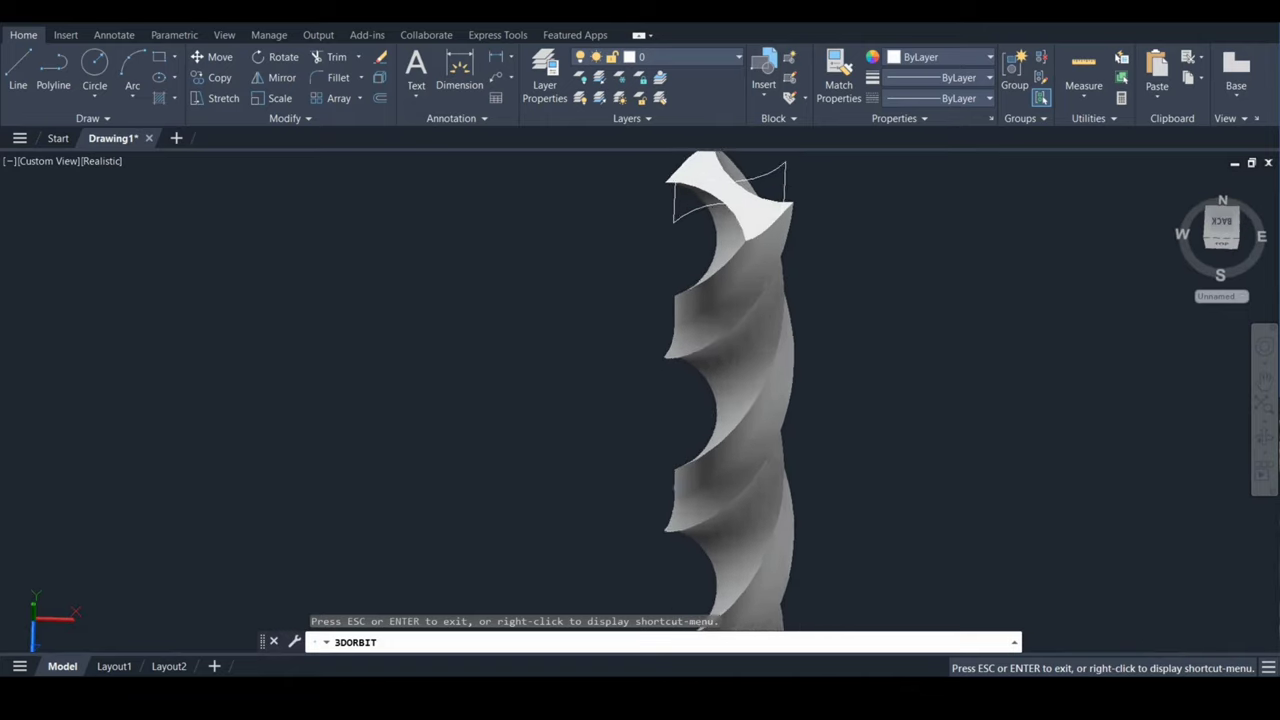
scroll(815, 380, up, 3)
key(Escape)
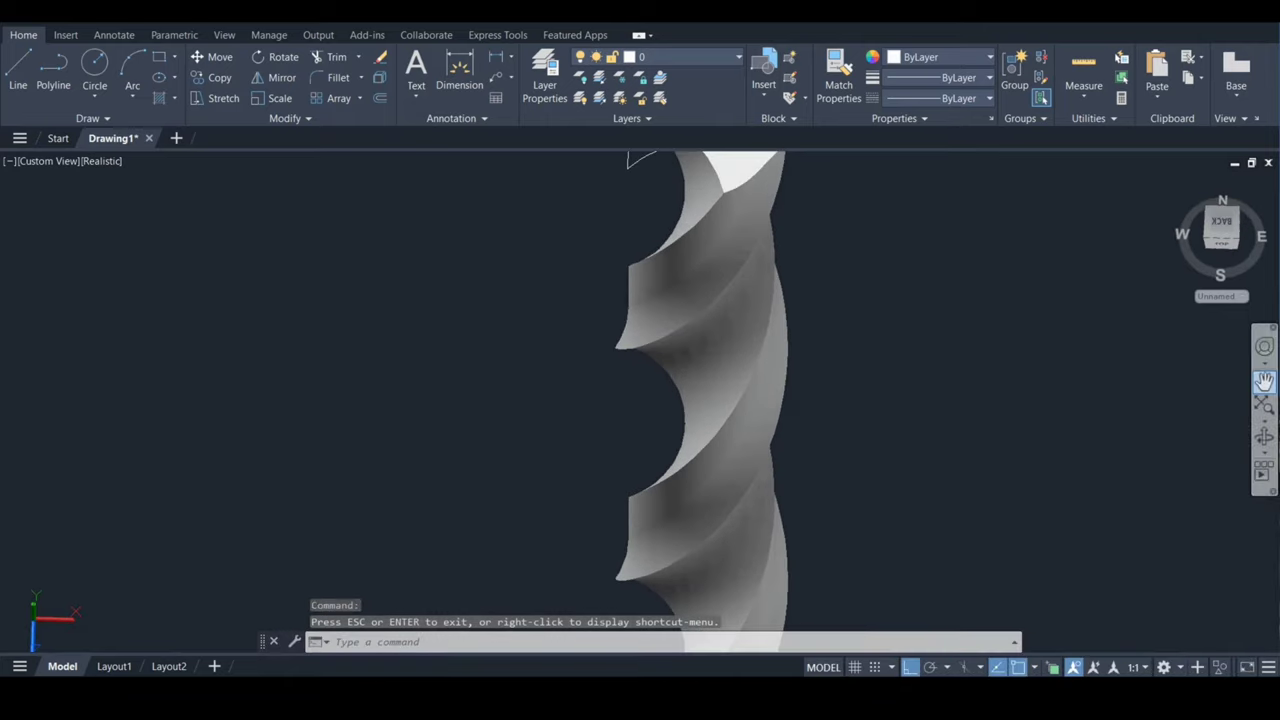
click(1264, 380)
drag(771, 266, 763, 485)
scroll(742, 394, up, 1)
scroll(742, 394, up, 2)
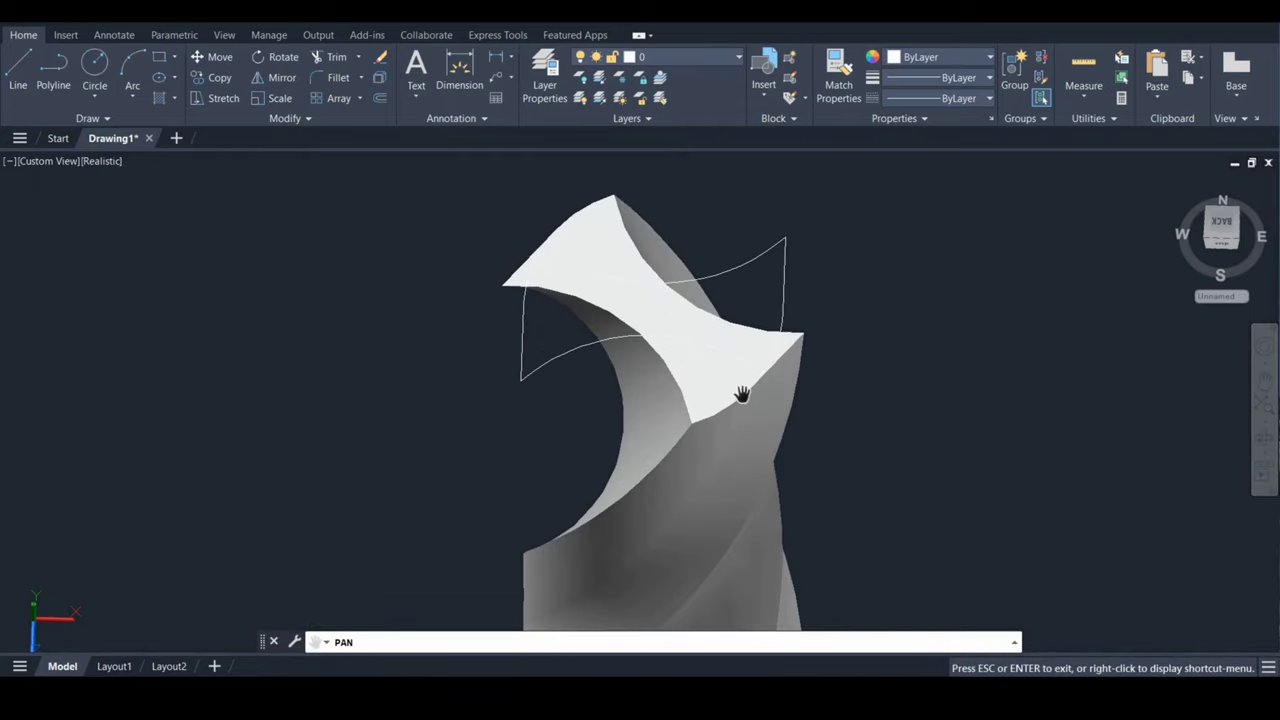
key(Escape)
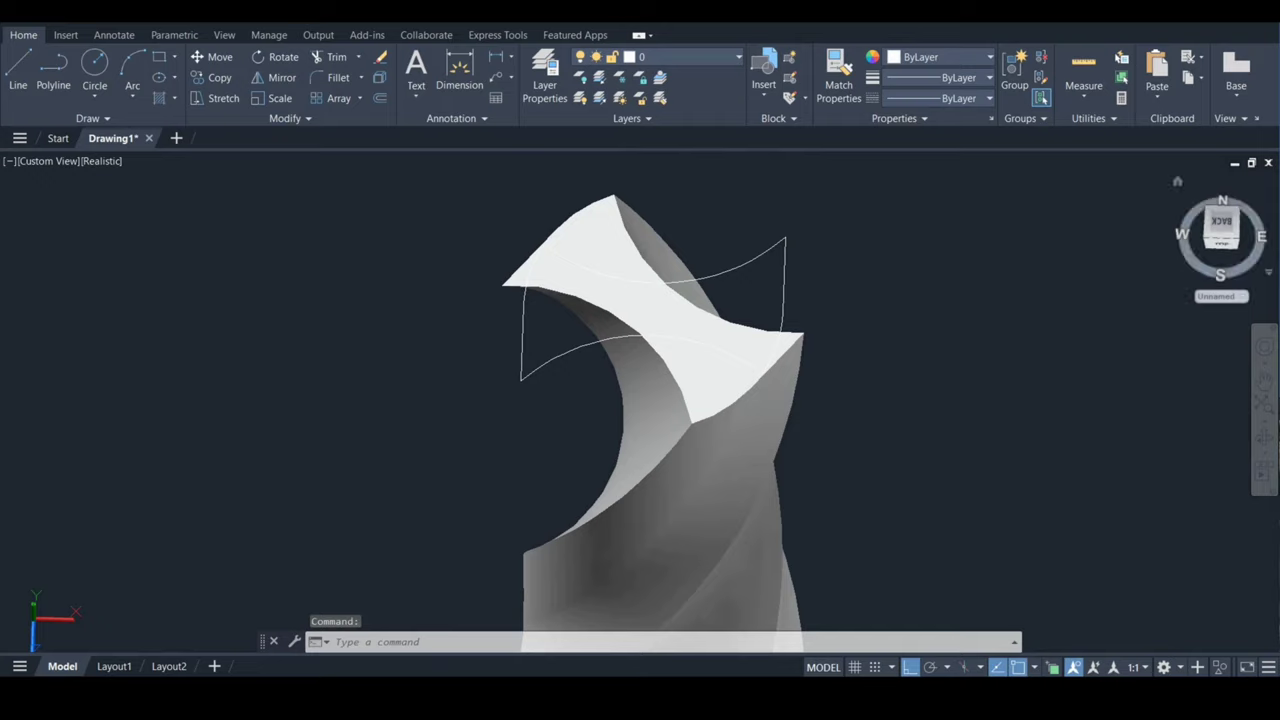
Switch to the Top view and align the UCS to the view with UCS View
click(1221, 224)
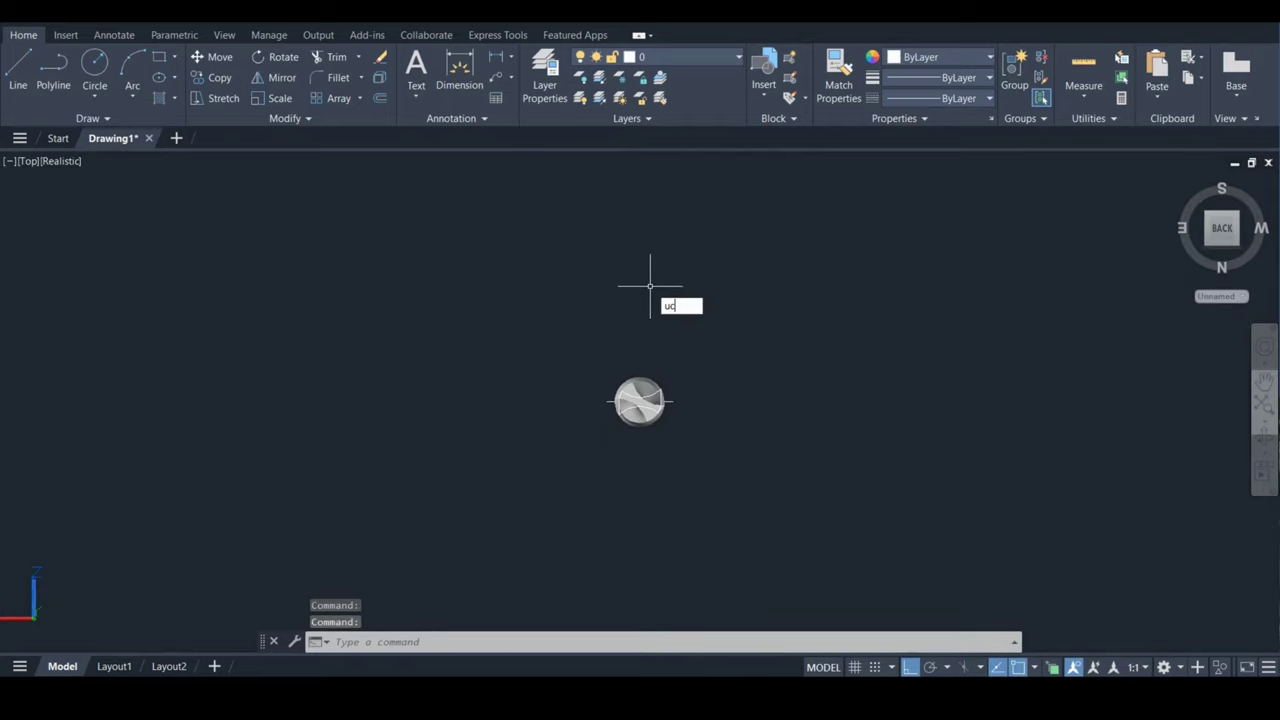
key(Return)
text(v)
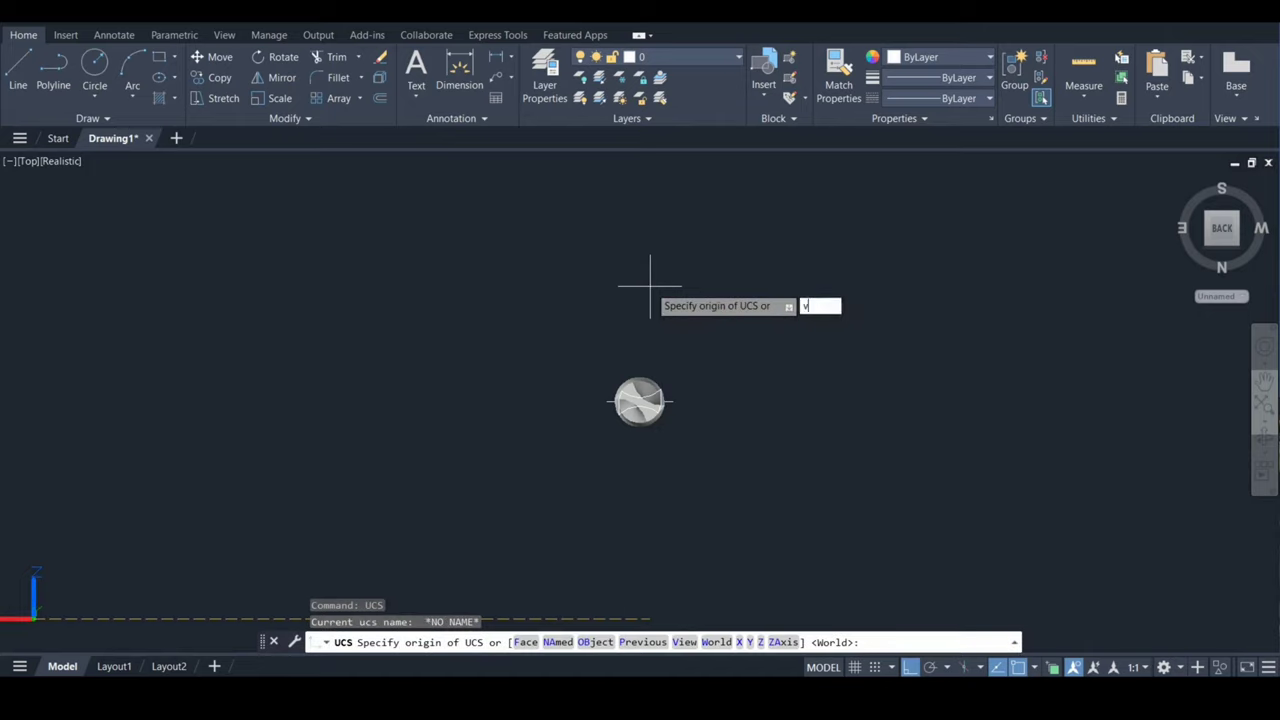
key(Return)
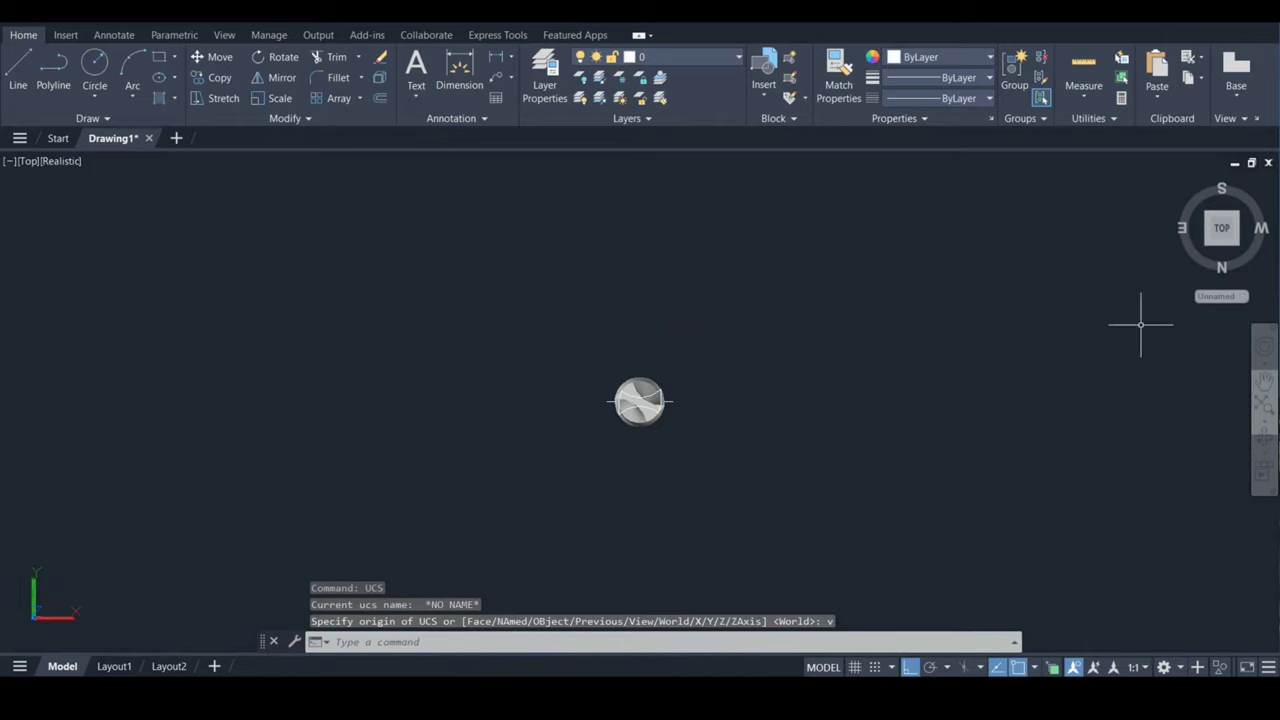
click(1264, 440)
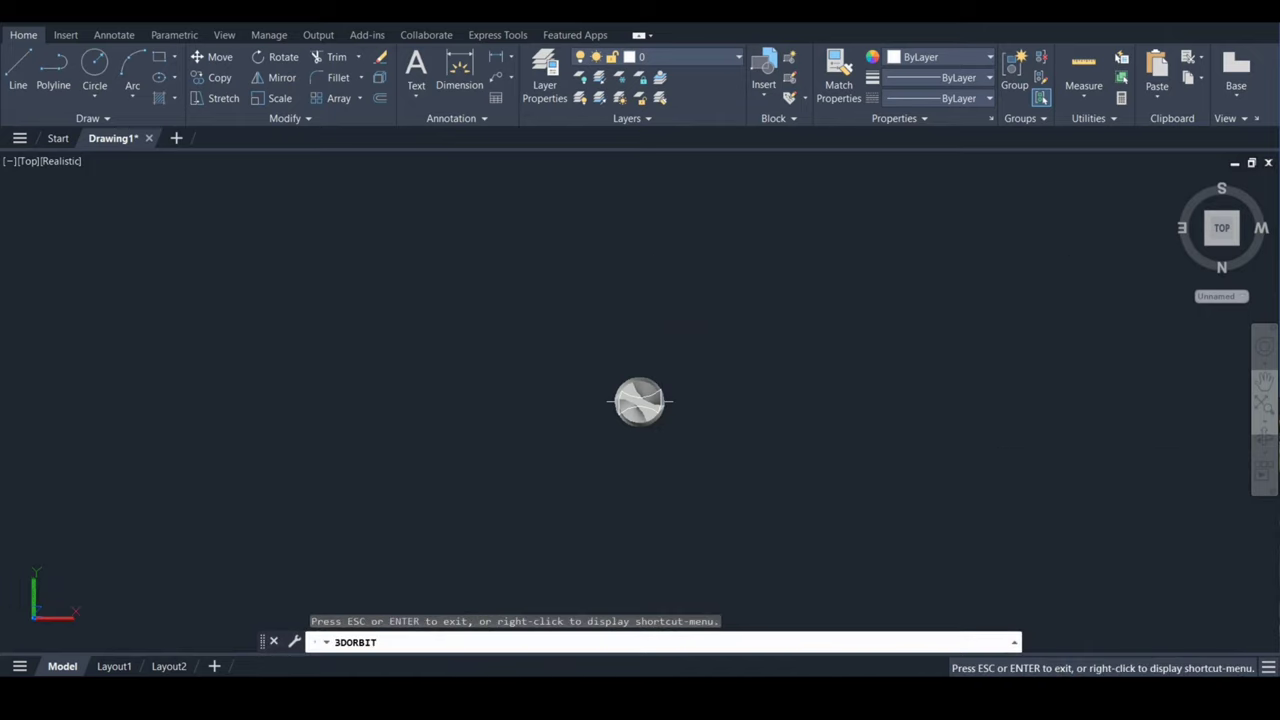
Orbit and zoom so the drill bit stands upright in a front view
drag(640, 402, 640, 290)
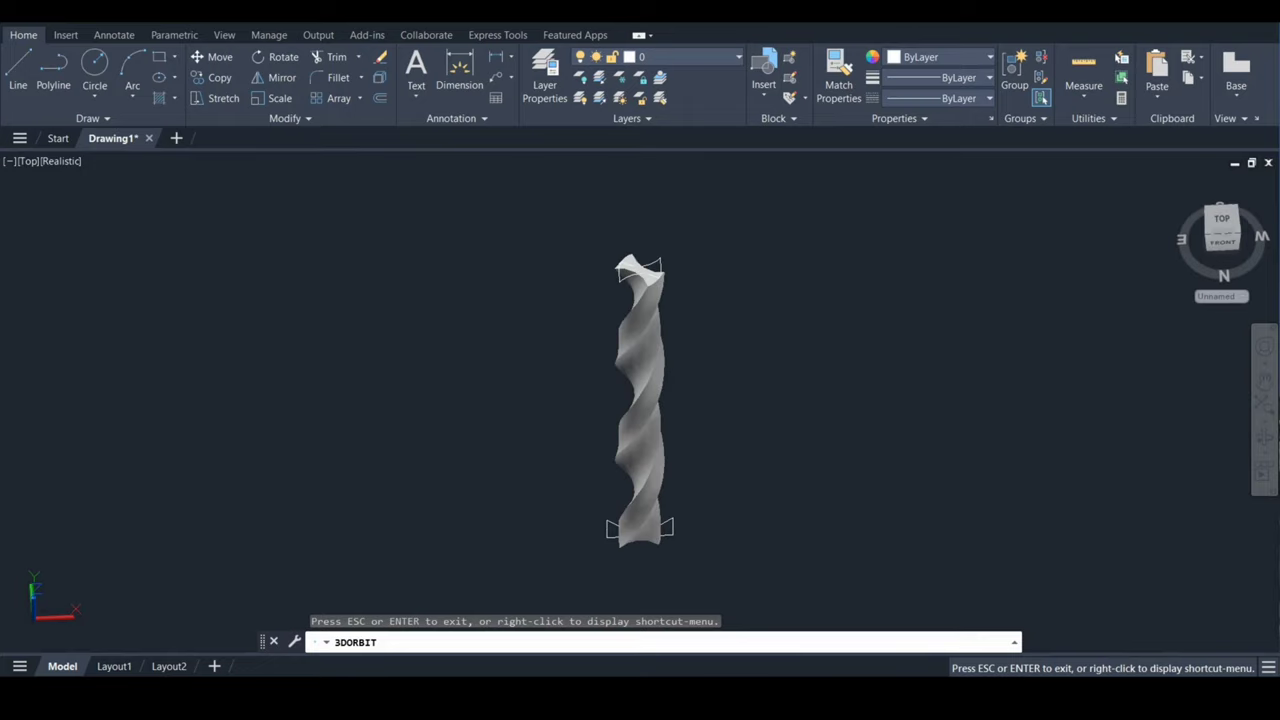
scroll(640, 400, up, 2)
scroll(640, 400, up, 2)
scroll(640, 400, up, 3)
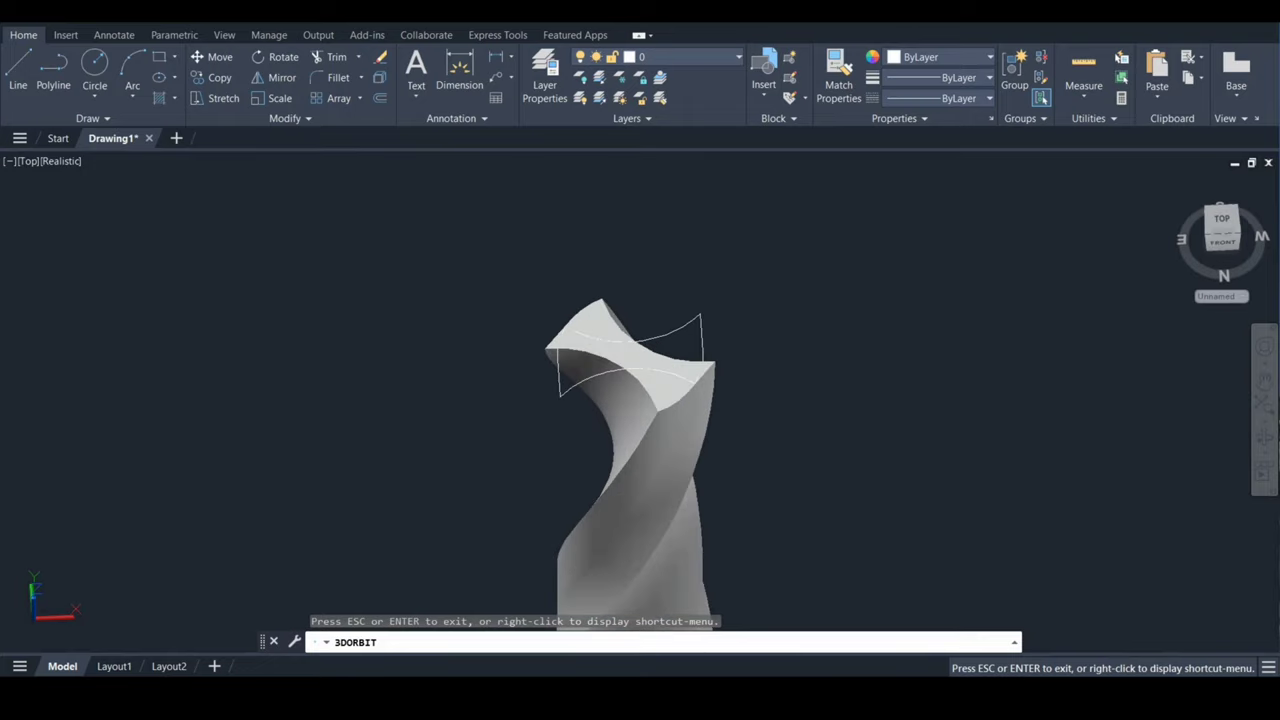
key(Escape)
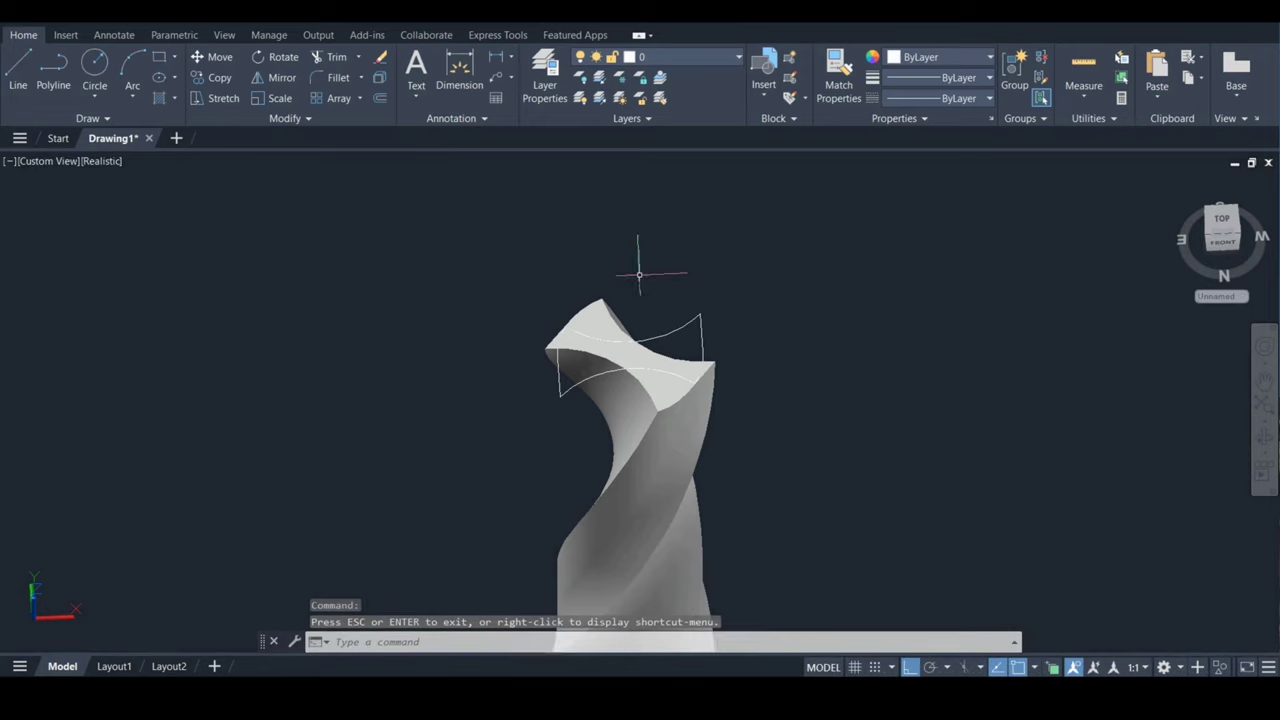
scroll(639, 276, up, 2)
Rotate the curved surface about a pivot point to a free angle with Ortho off
text(o)
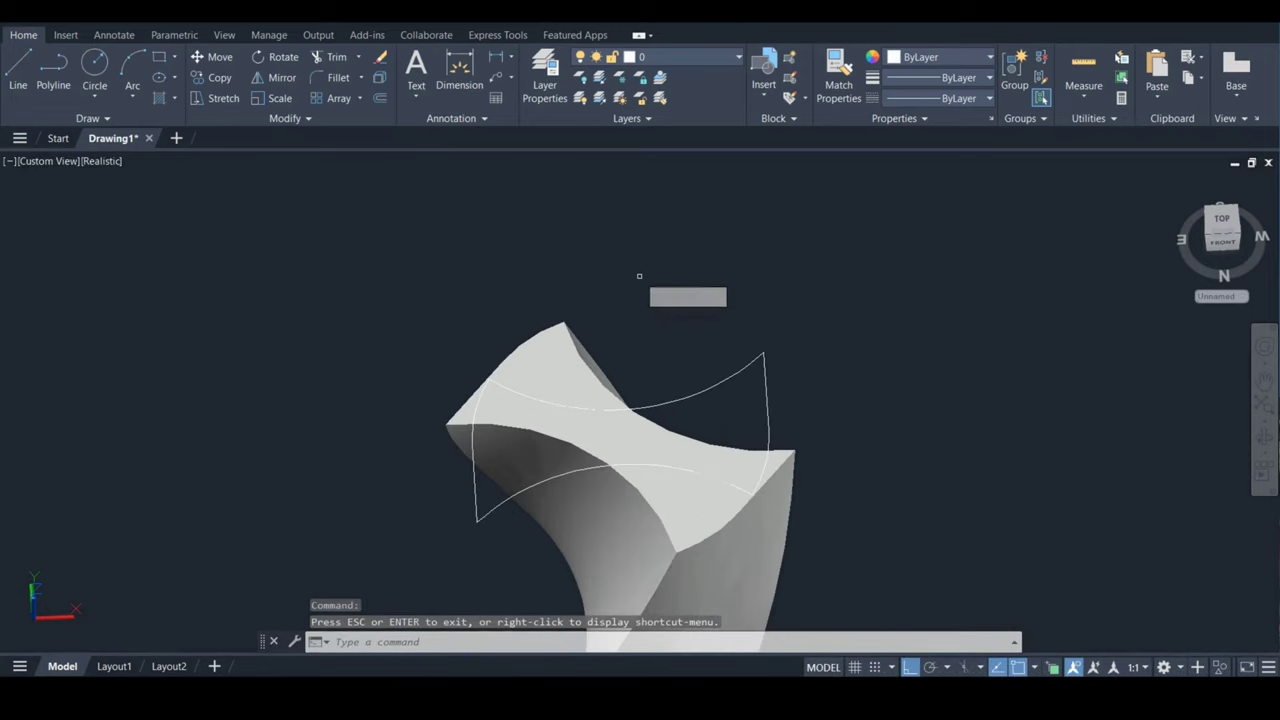
key(Return)
click(683, 401)
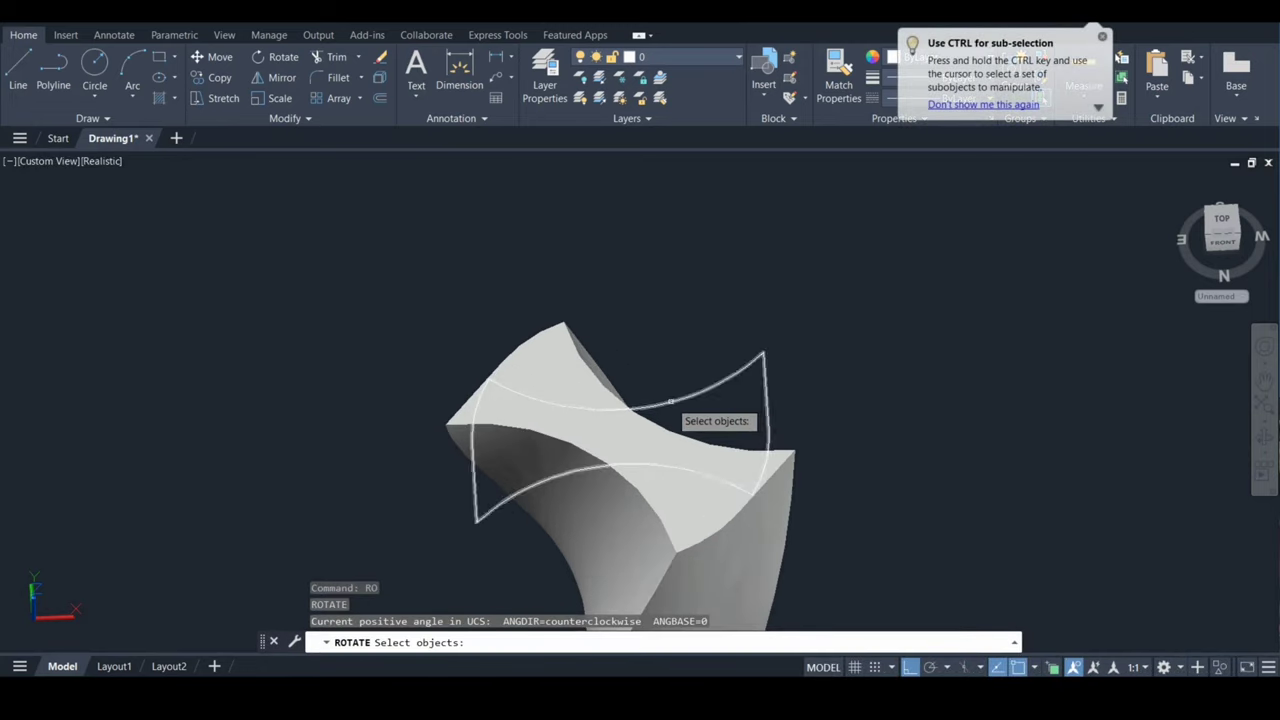
key(Return)
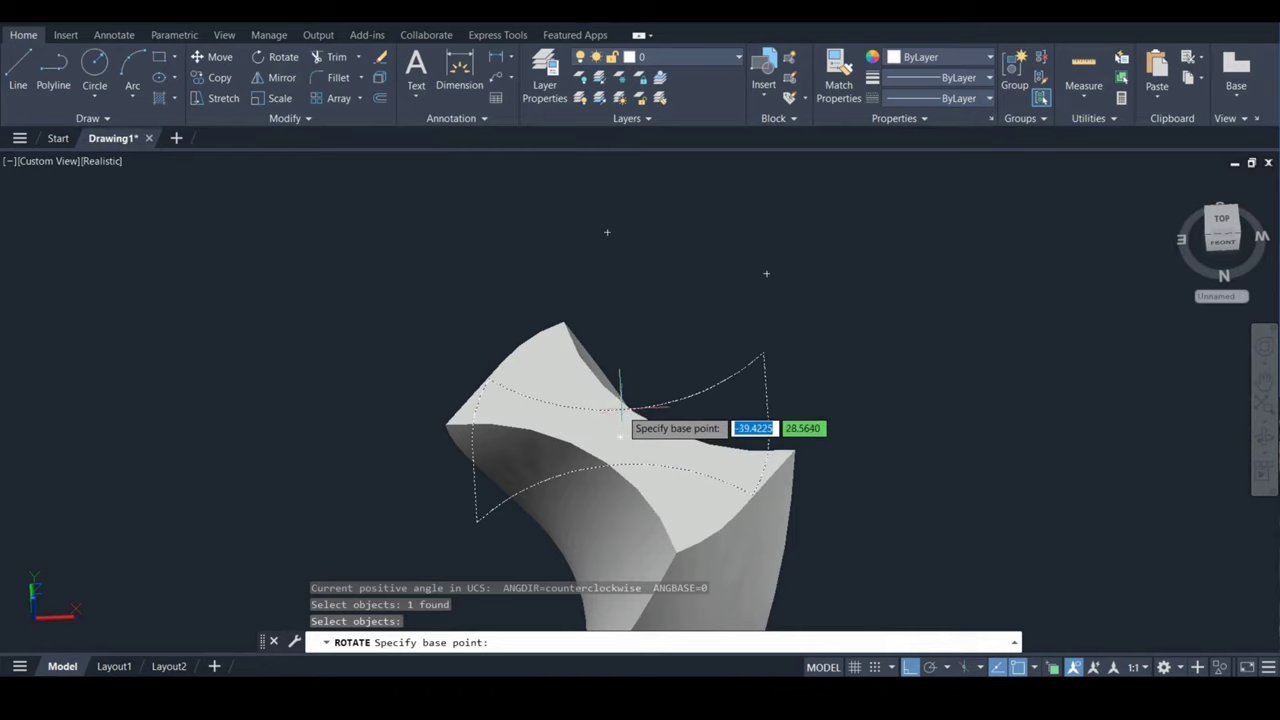
click(619, 437)
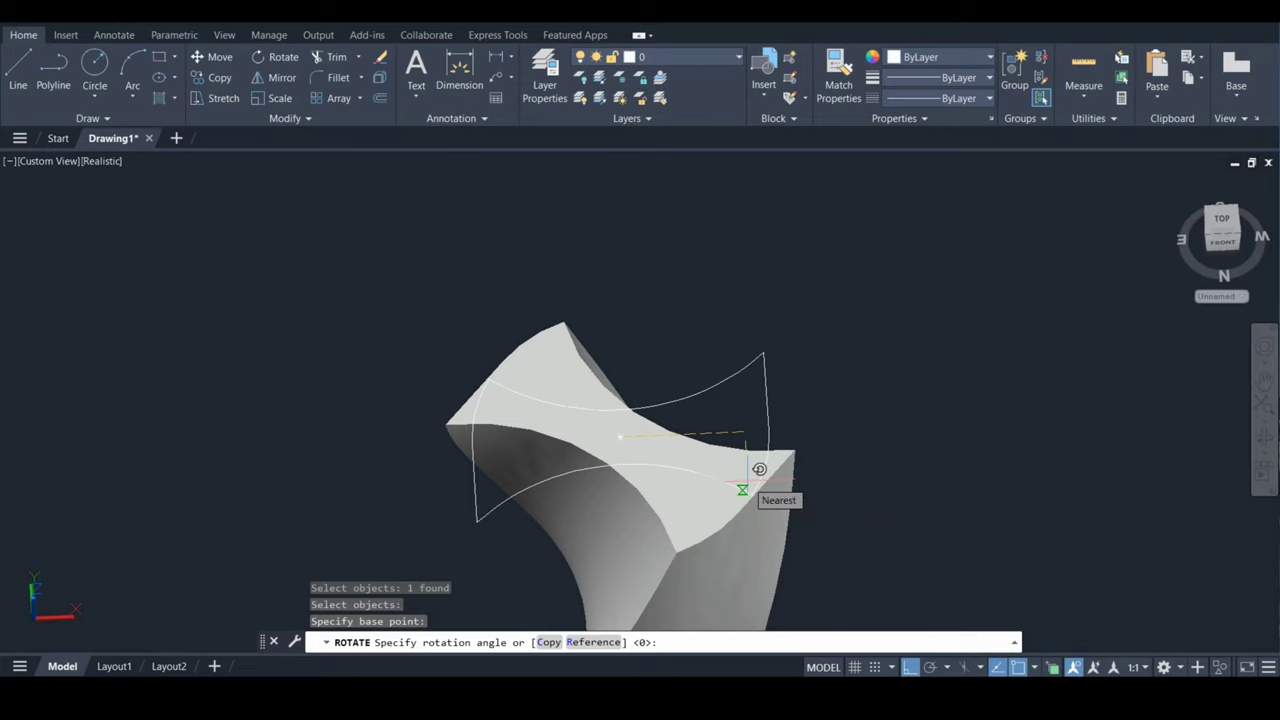
key(F8)
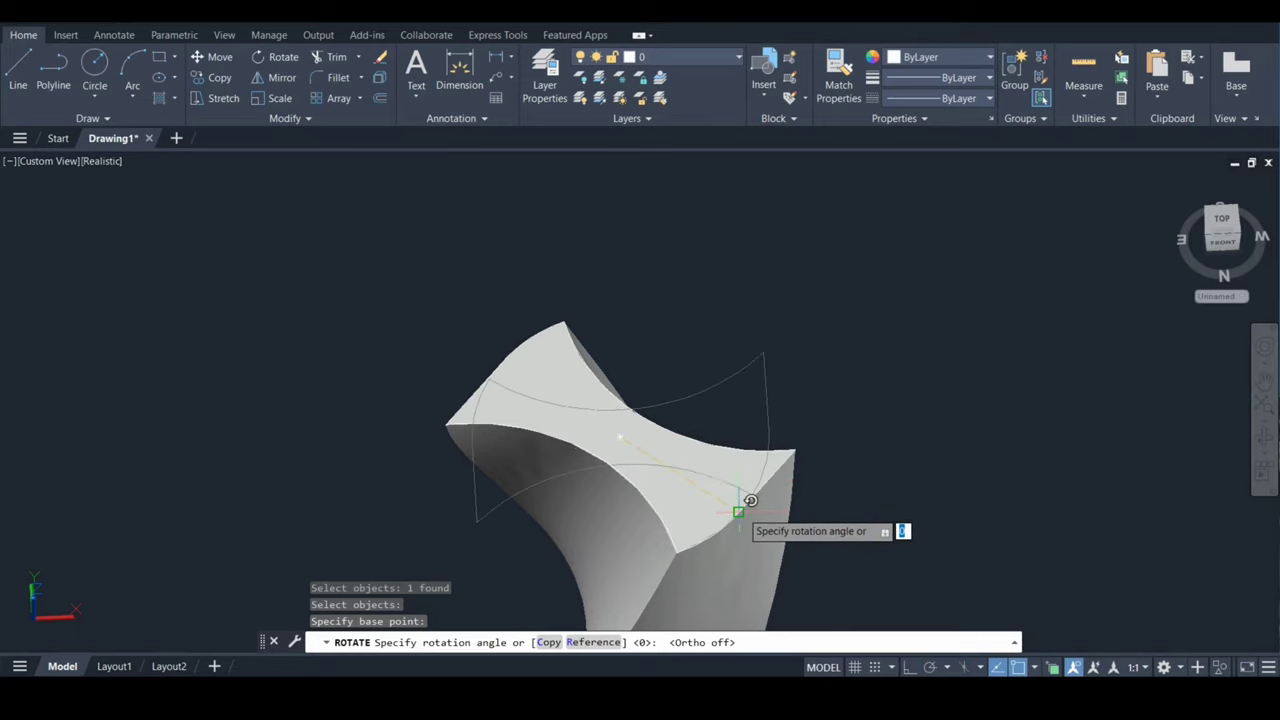
scroll(754, 497, up, 5)
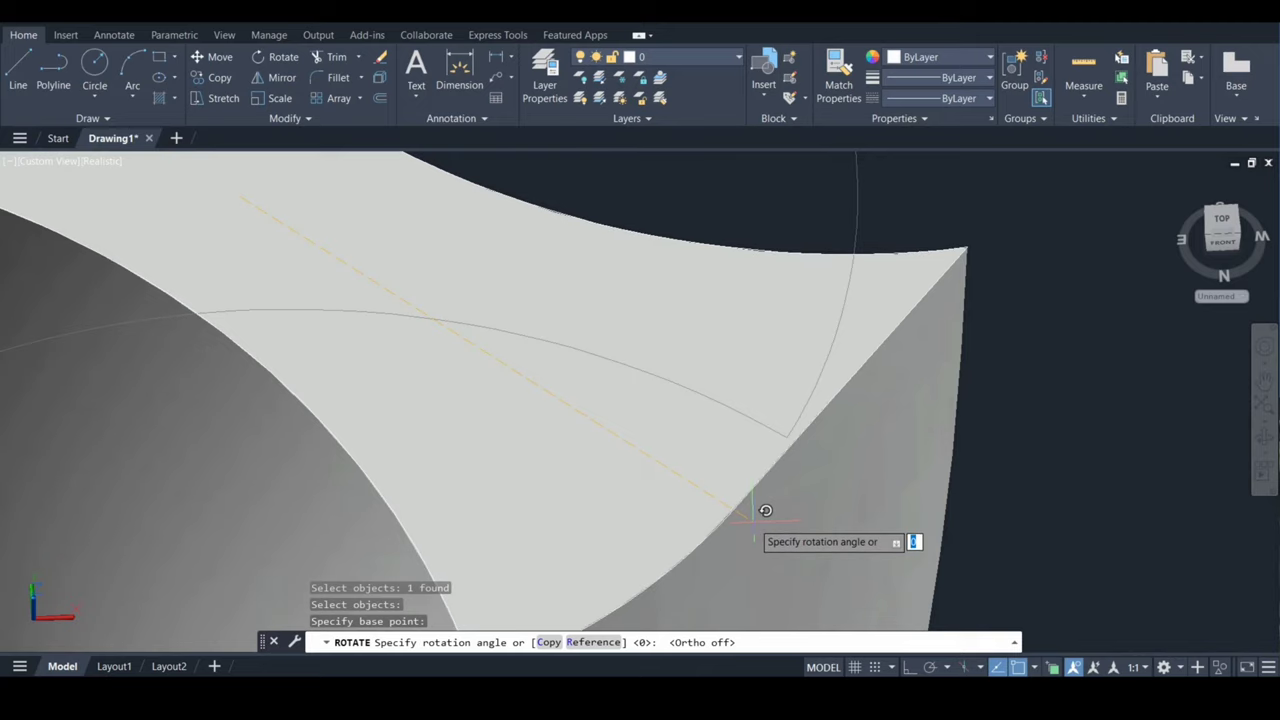
click(765, 510)
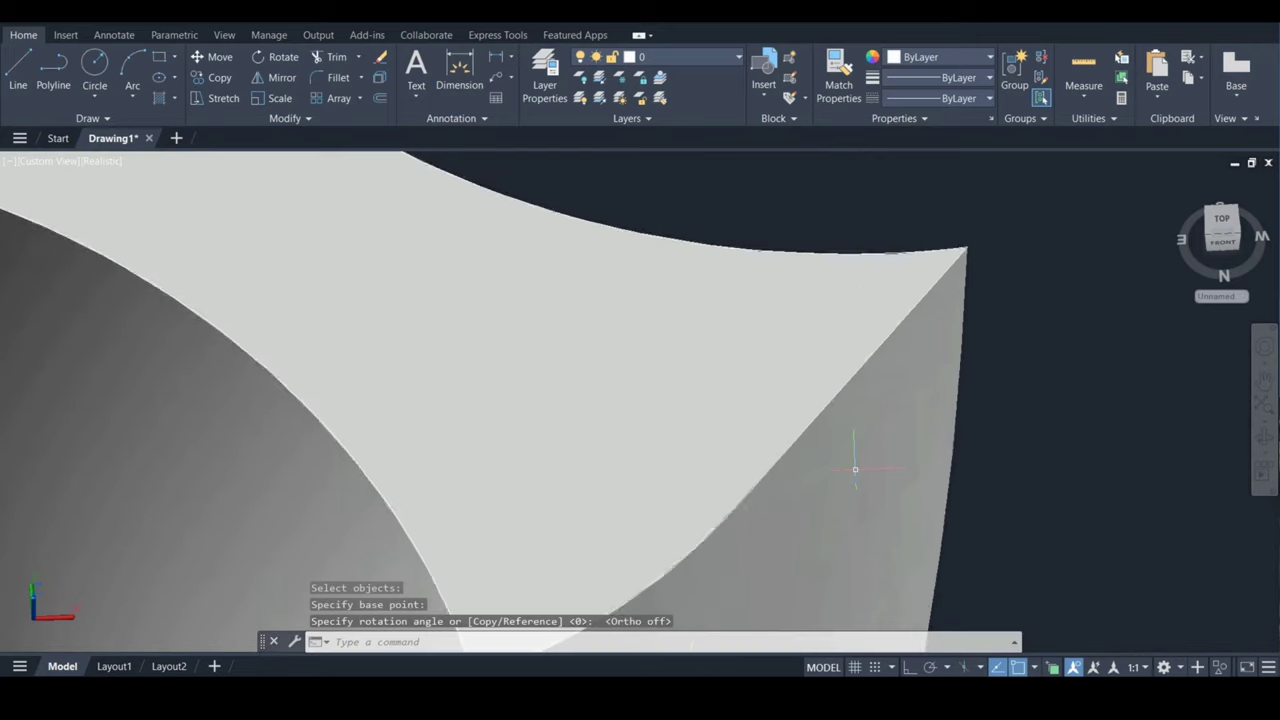
scroll(855, 469, down, 3)
Undo the last action and draw a radius 2.815 circle centred on the top face
key(ctrl+z)
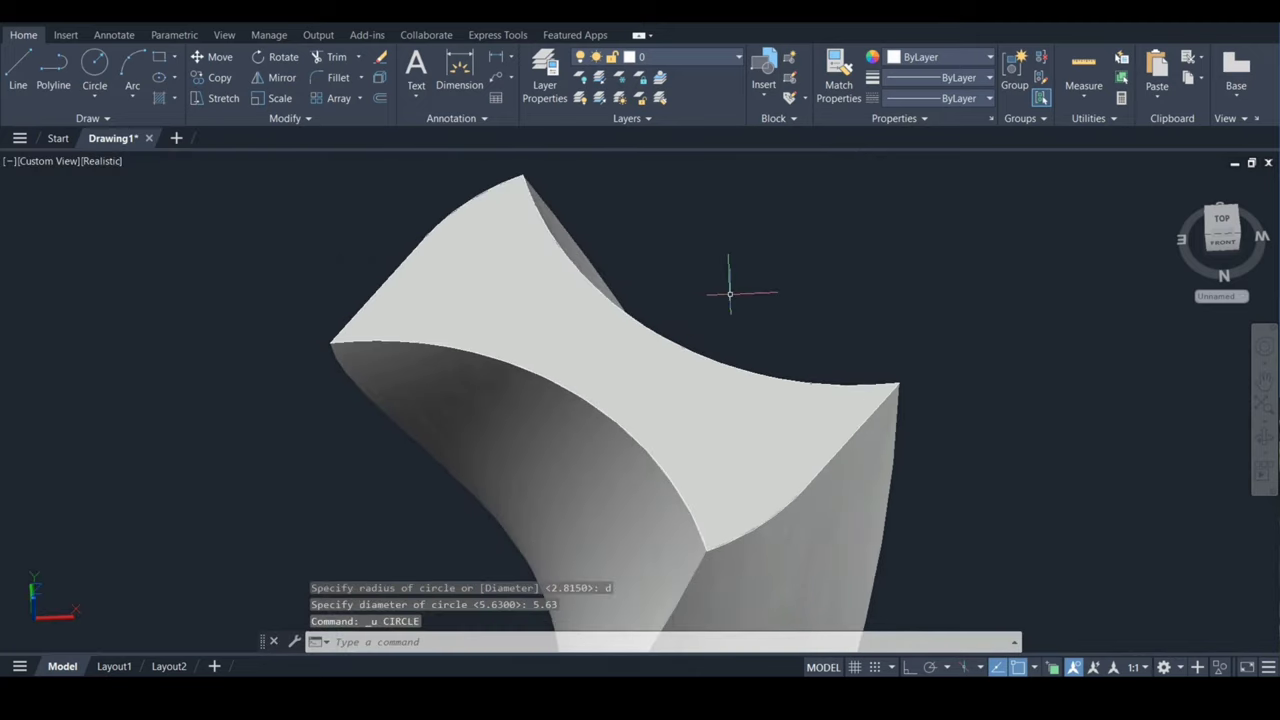
text(c)
key(Return)
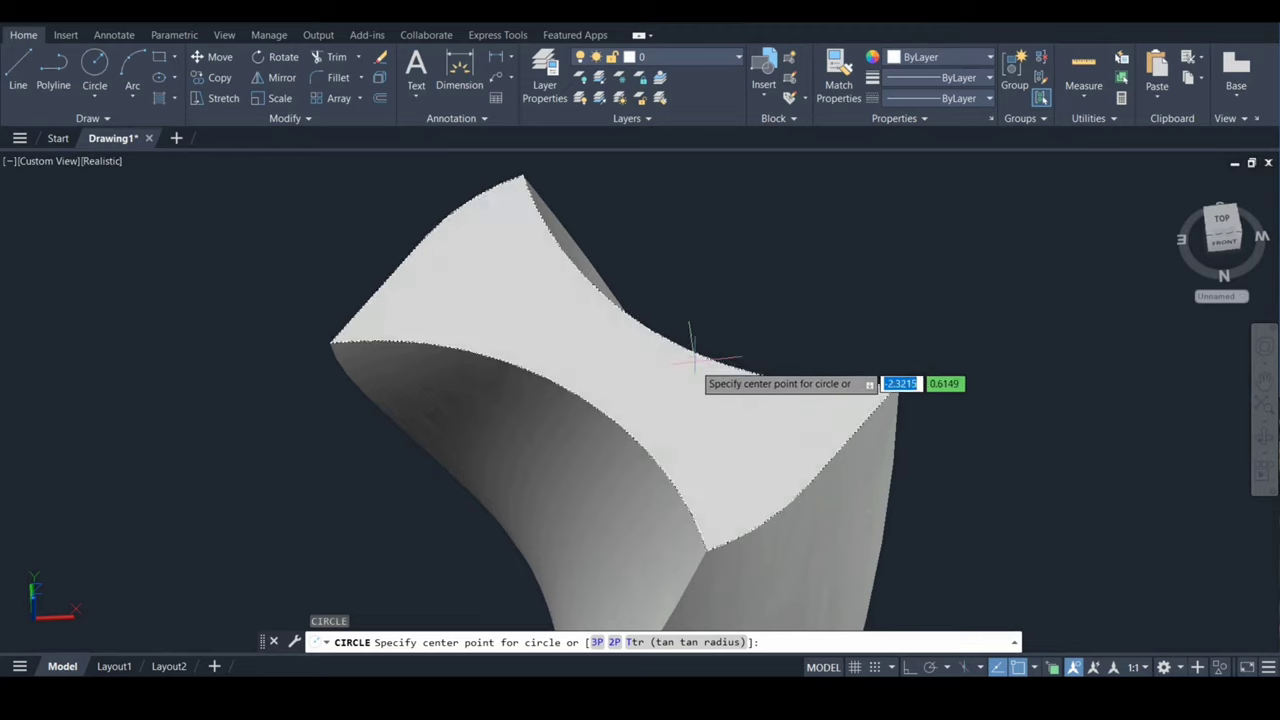
click(614, 360)
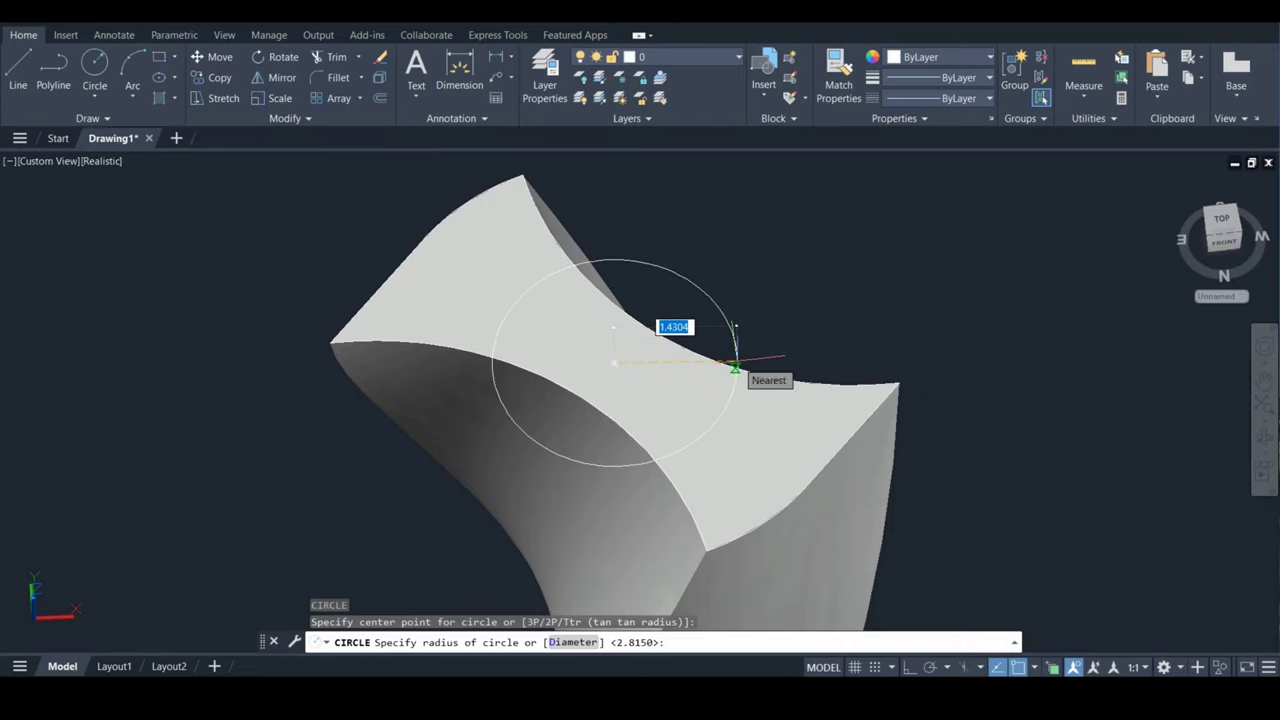
text(2.815)
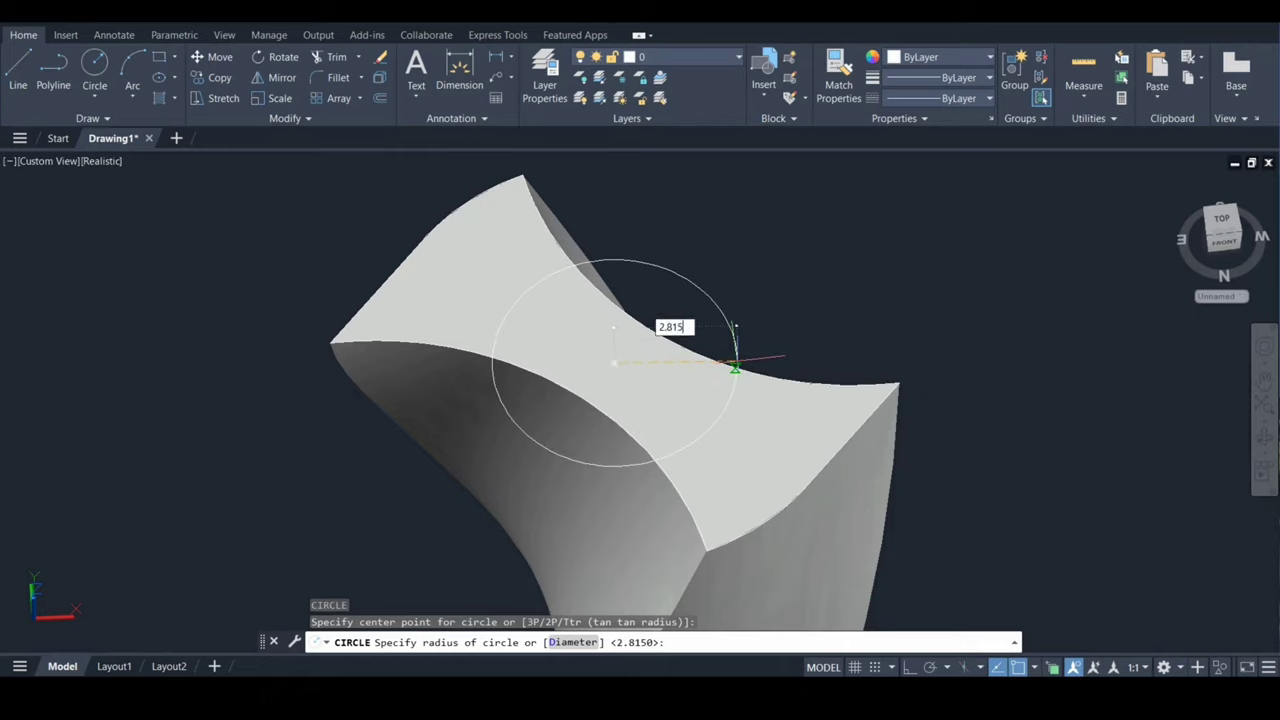
key(Return)
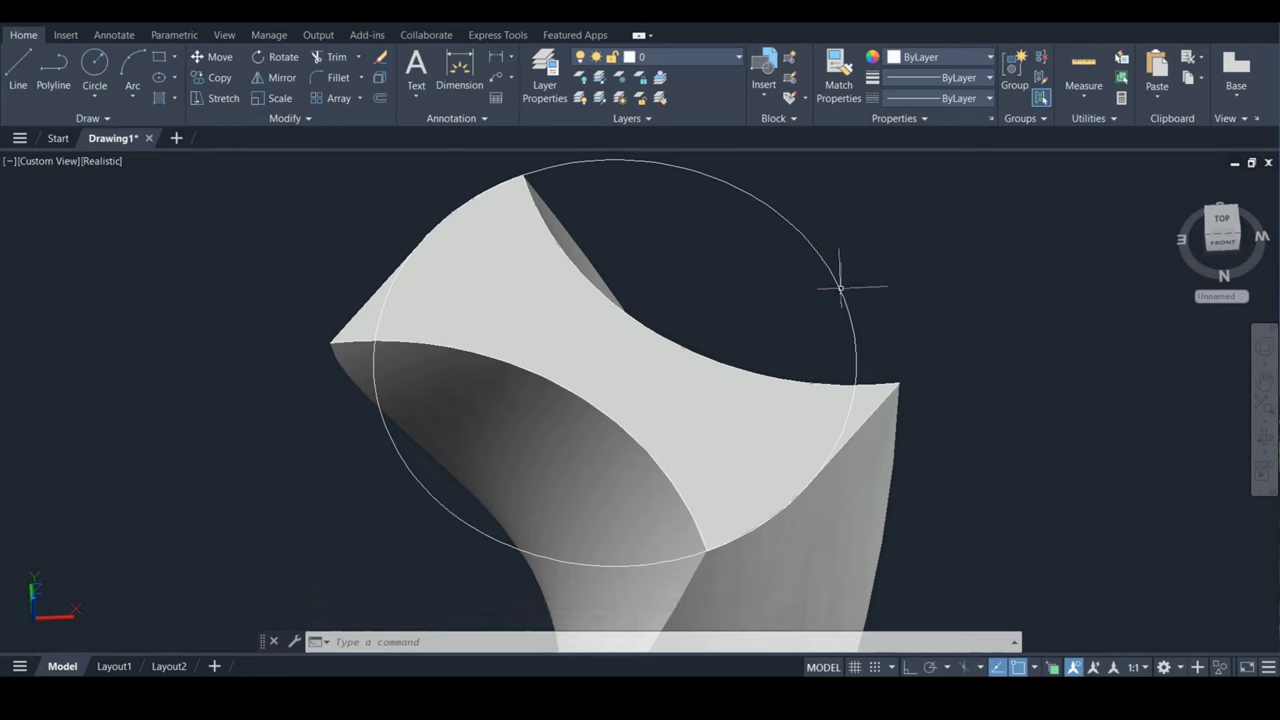
Move the circle 2 units upward by its centre grip
click(840, 288)
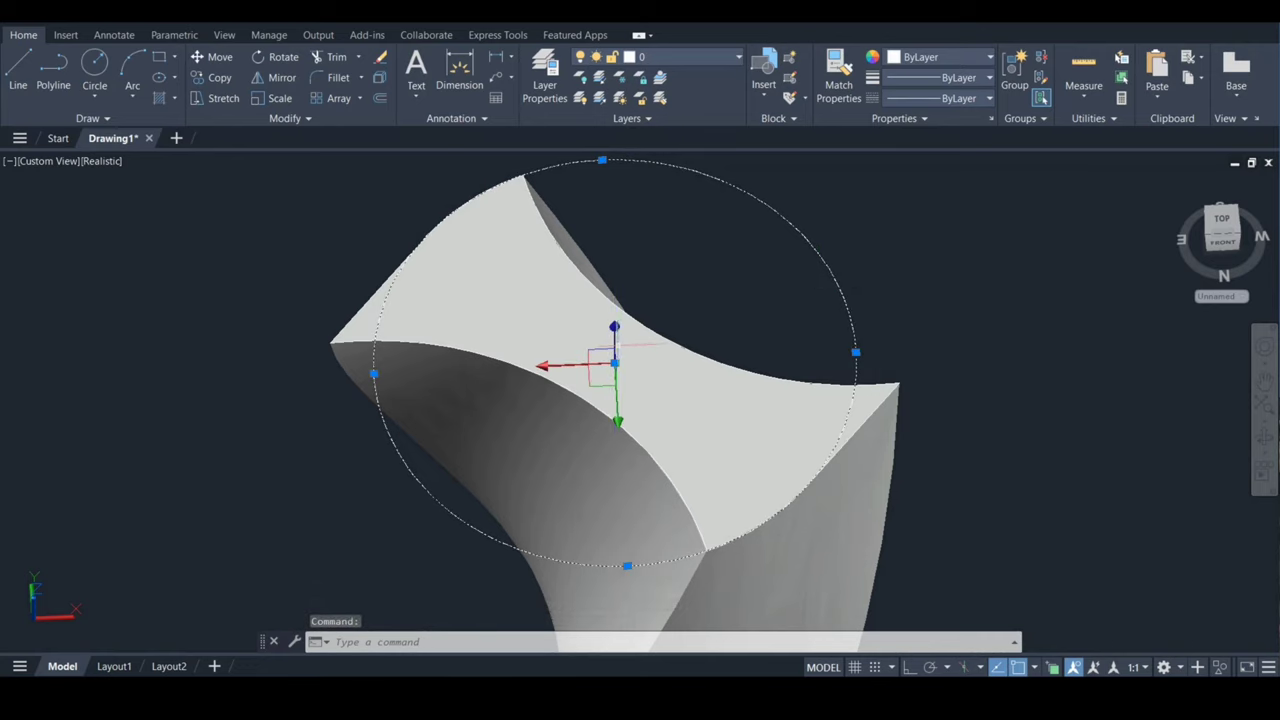
click(614, 362)
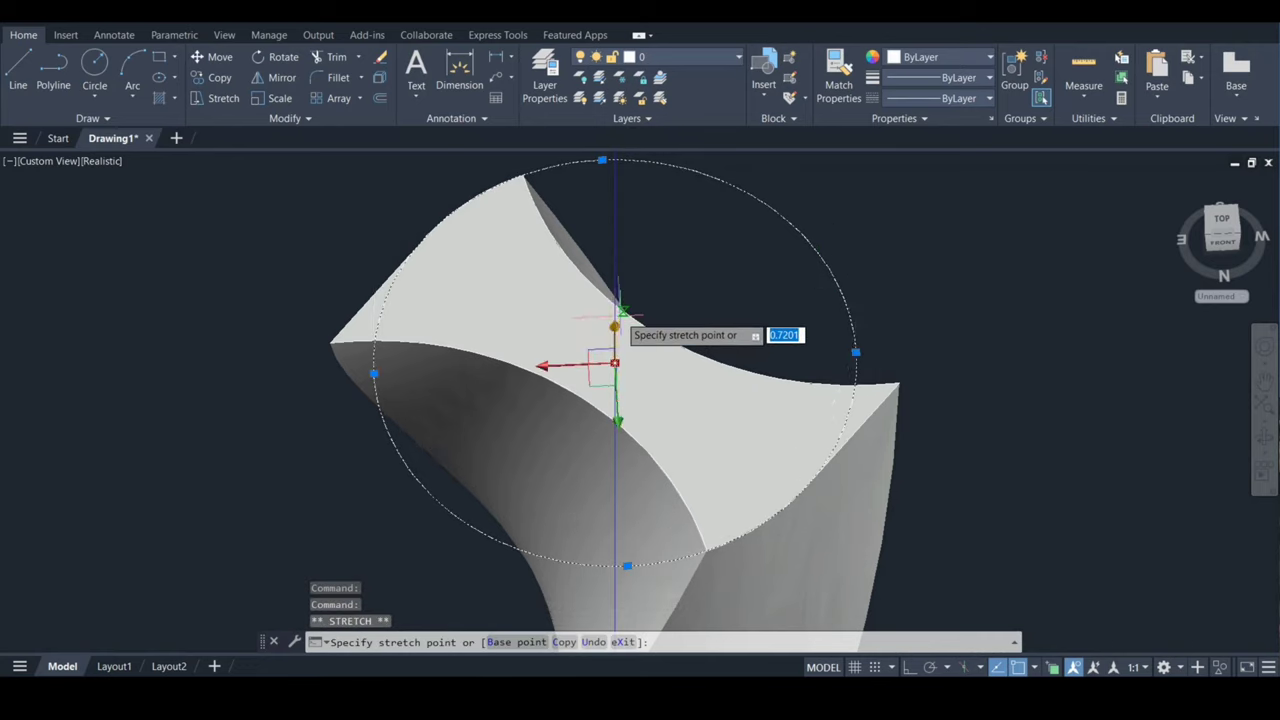
text(2)
key(Return)
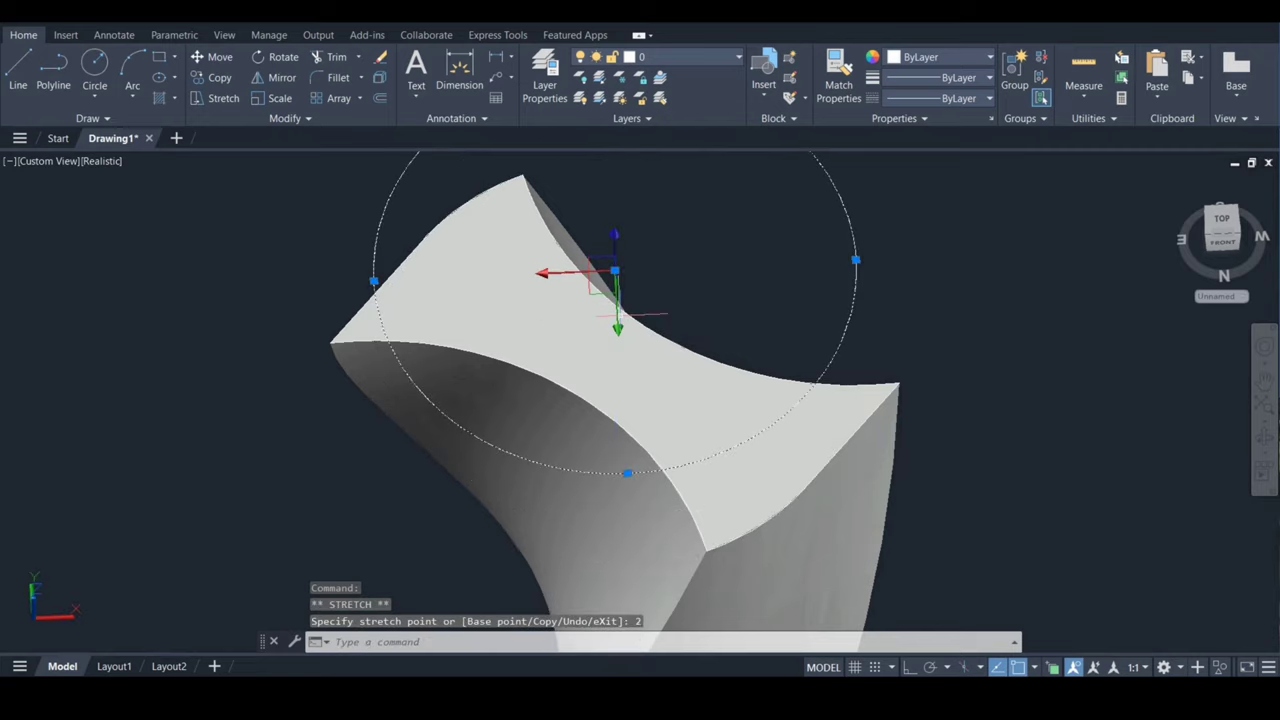
key(Escape)
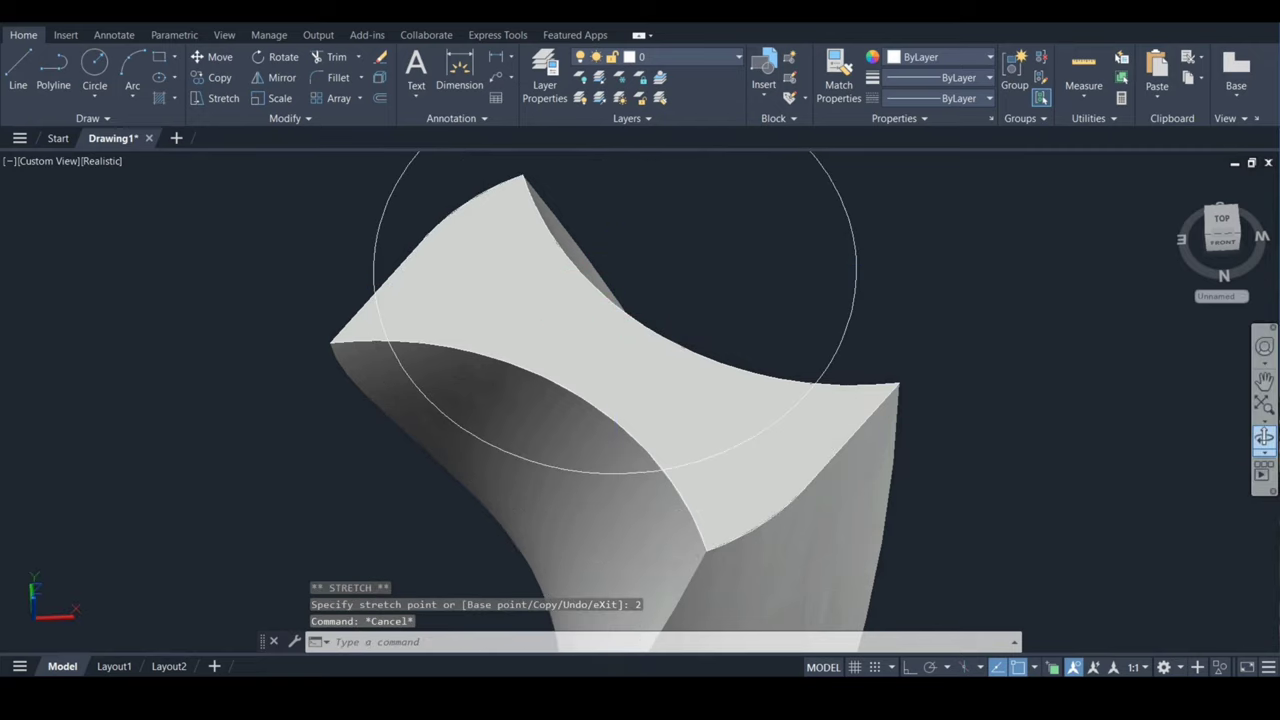
click(1265, 415)
Orbit to a near-front view and hide the twisted solid
mouse_move(640, 300)
mouse_down()
mouse_move(640, 410)
mouse_move(580, 416)
mouse_up()
drag(661, 340, 661, 380)
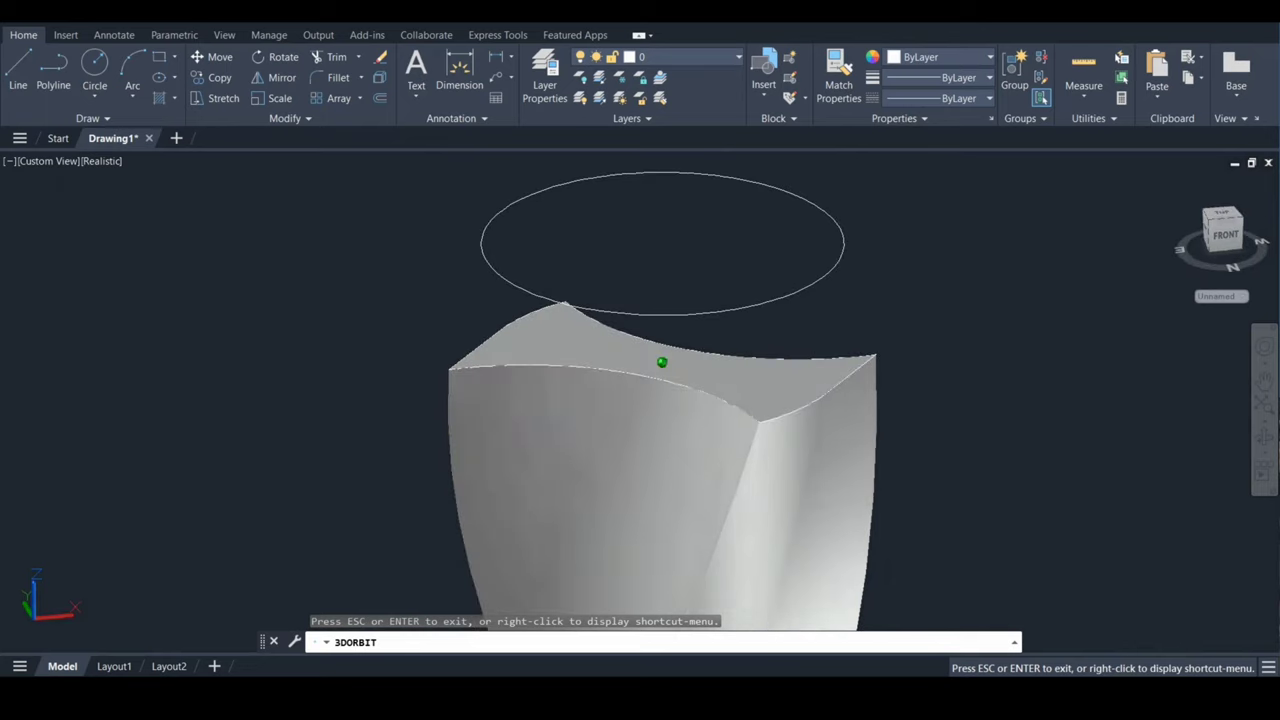
key(Escape)
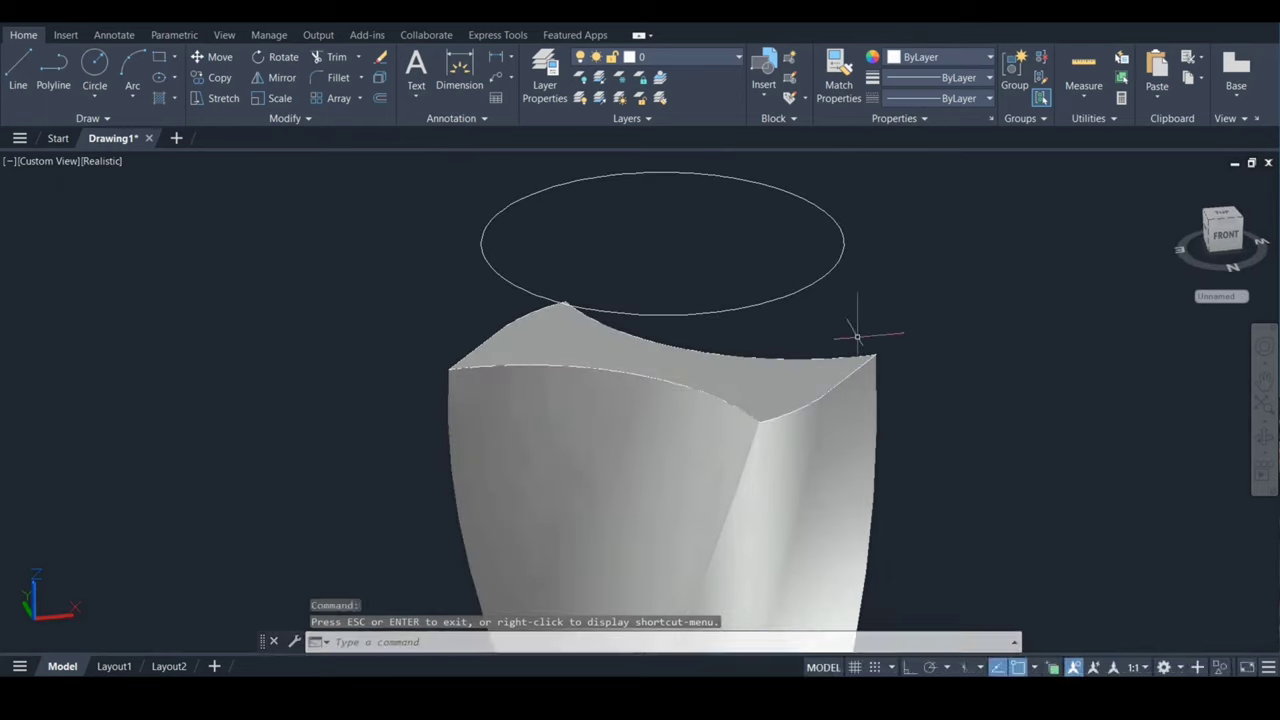
click(660, 471)
right_click(660, 471)
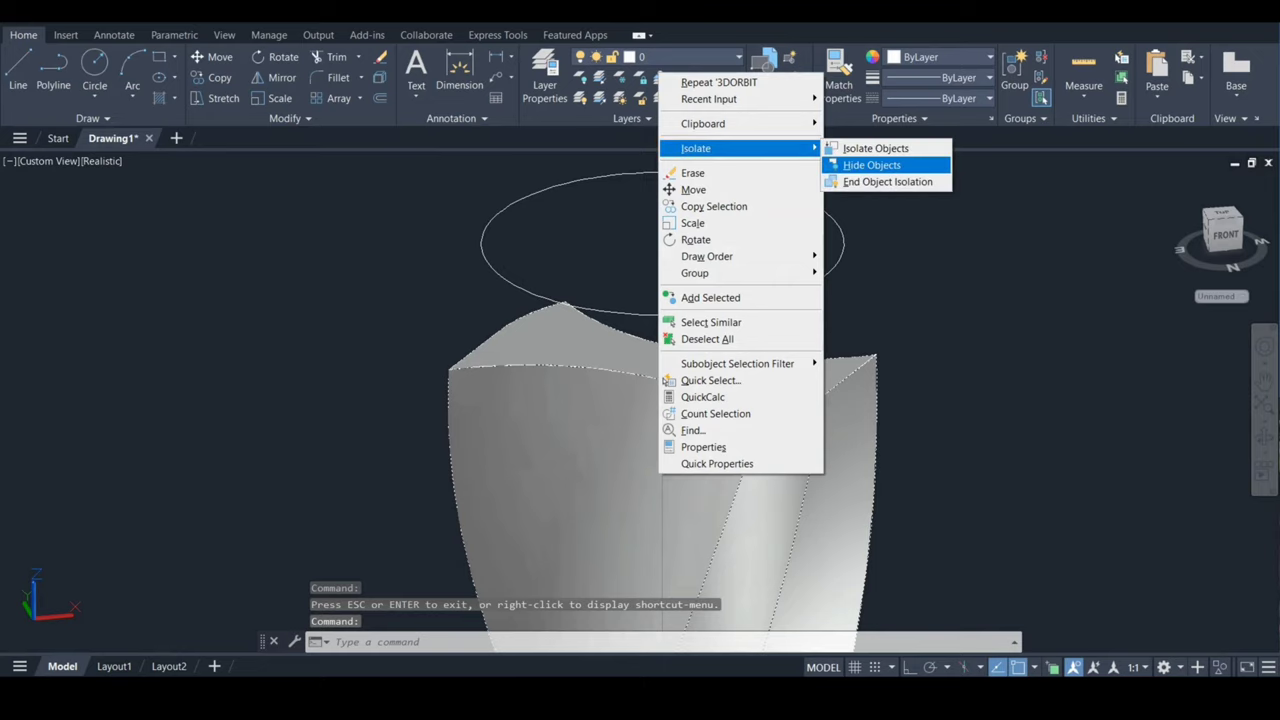
click(855, 165)
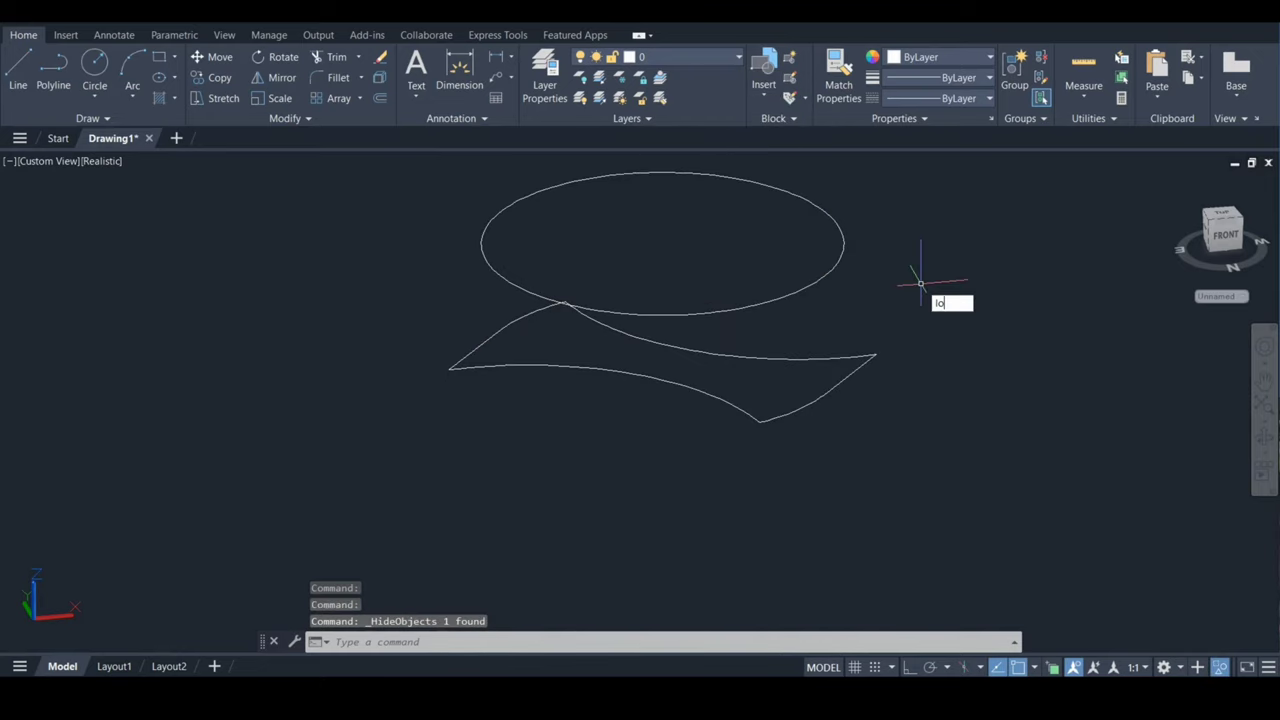
Loft from the ellipse to the body's top profile, then end object isolation
text(LOFT)
key(Return)
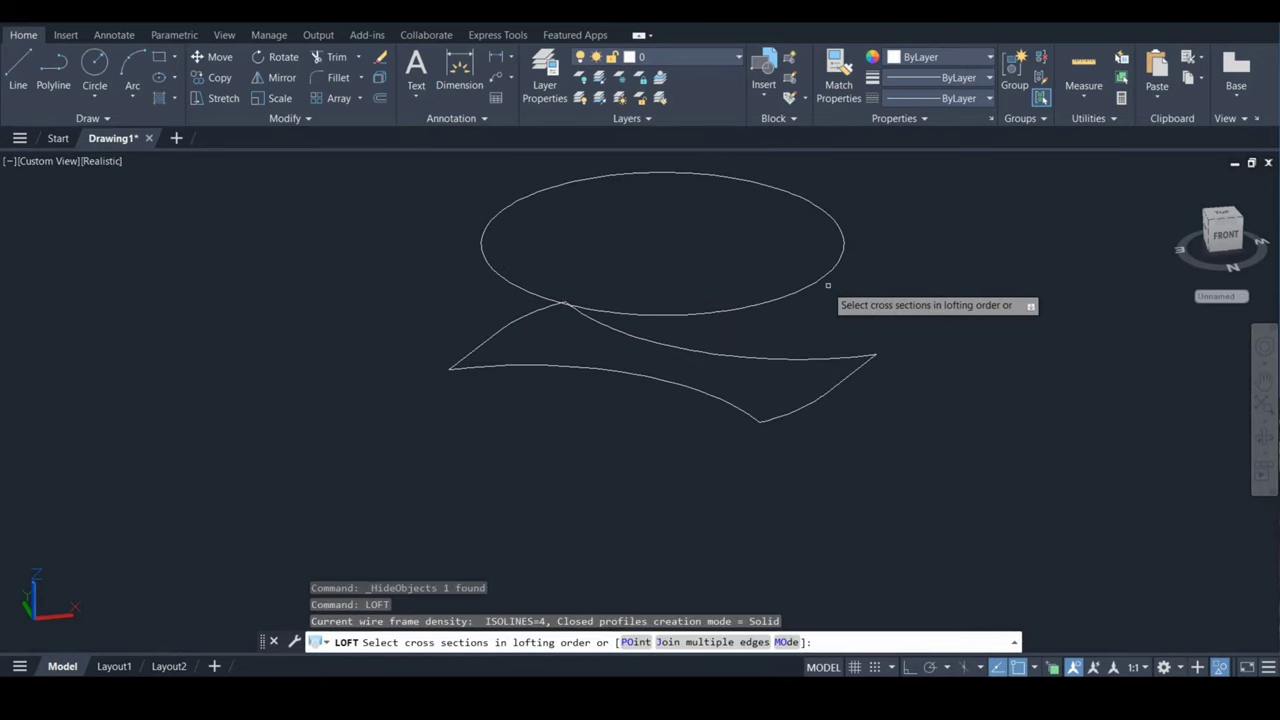
click(812, 286)
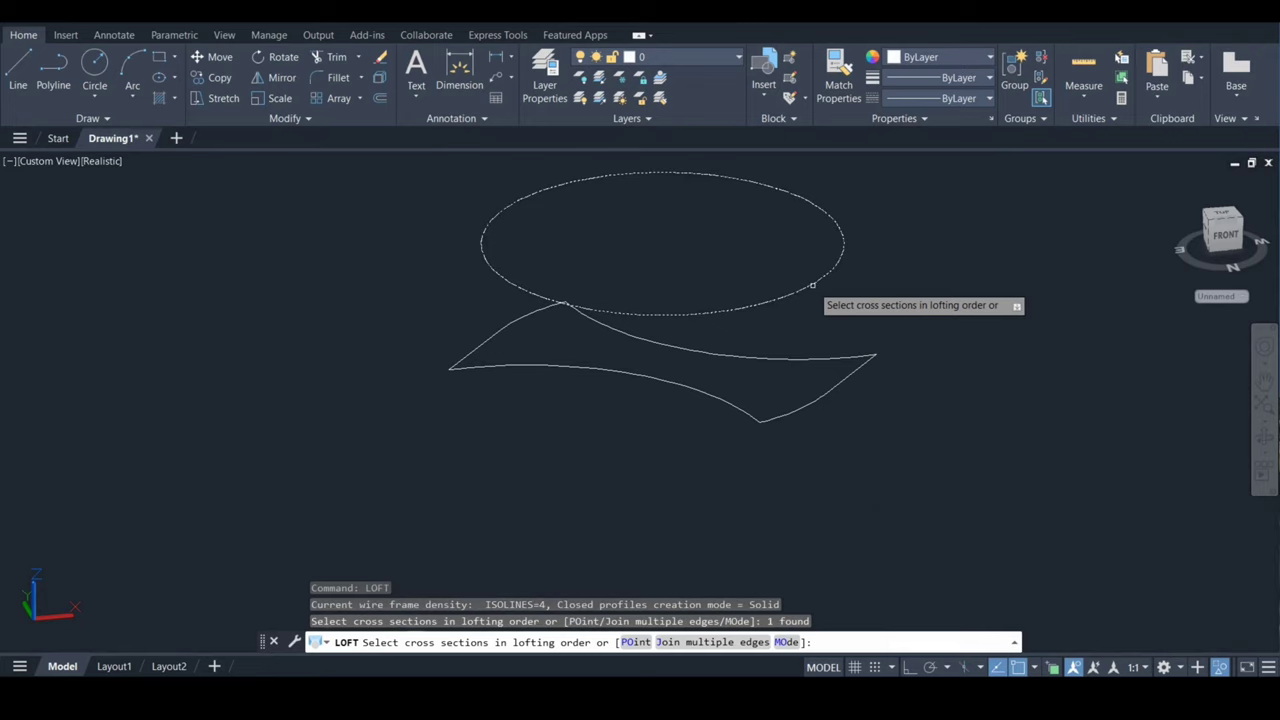
click(816, 400)
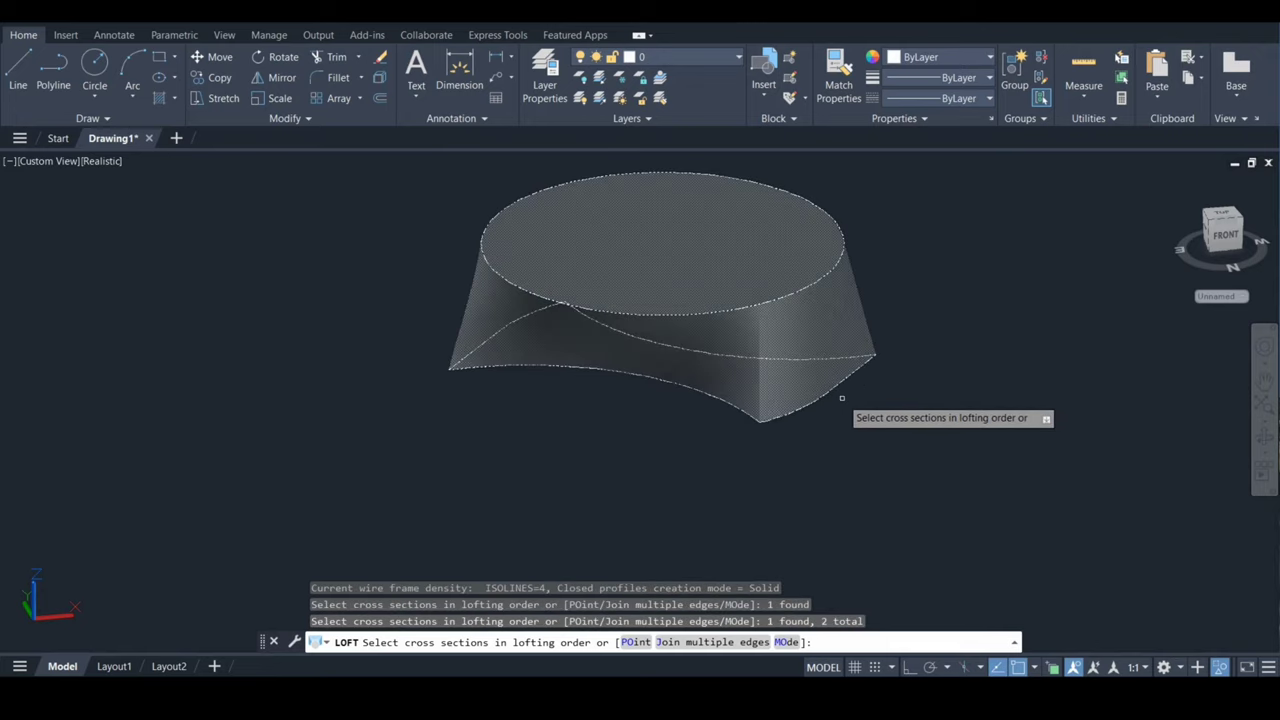
key(Return)
key(Return)
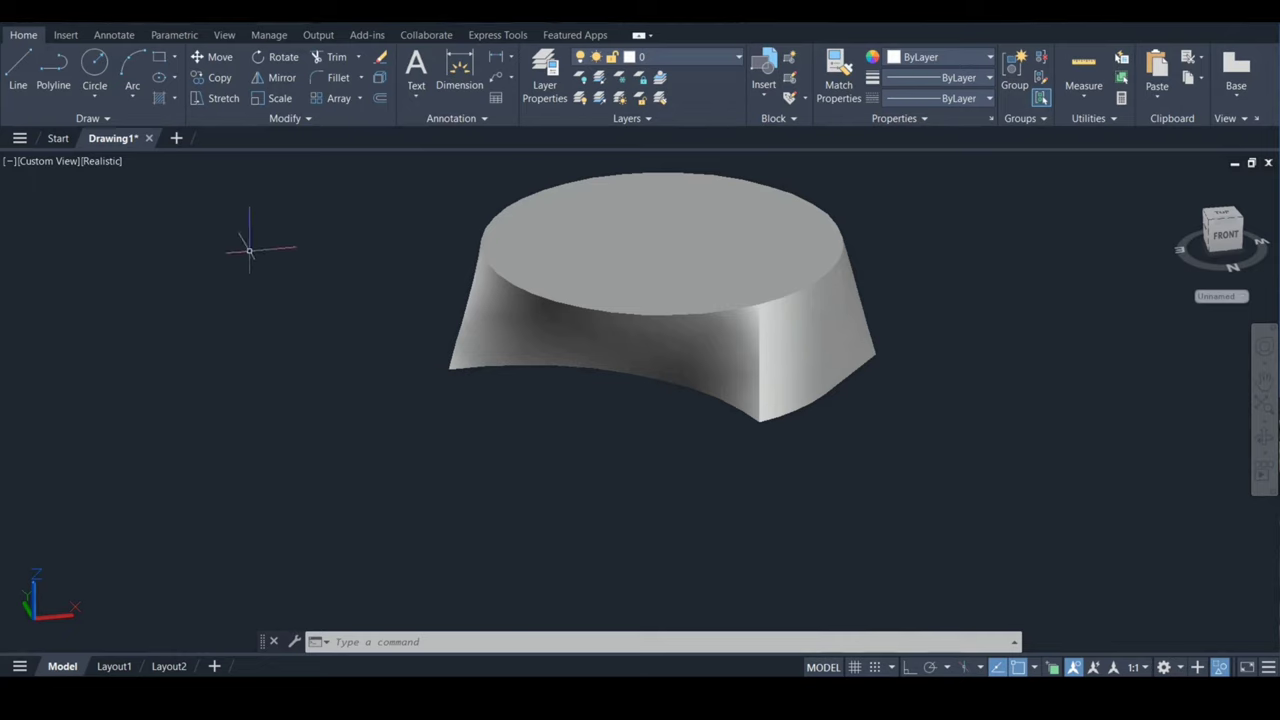
right_click(250, 250)
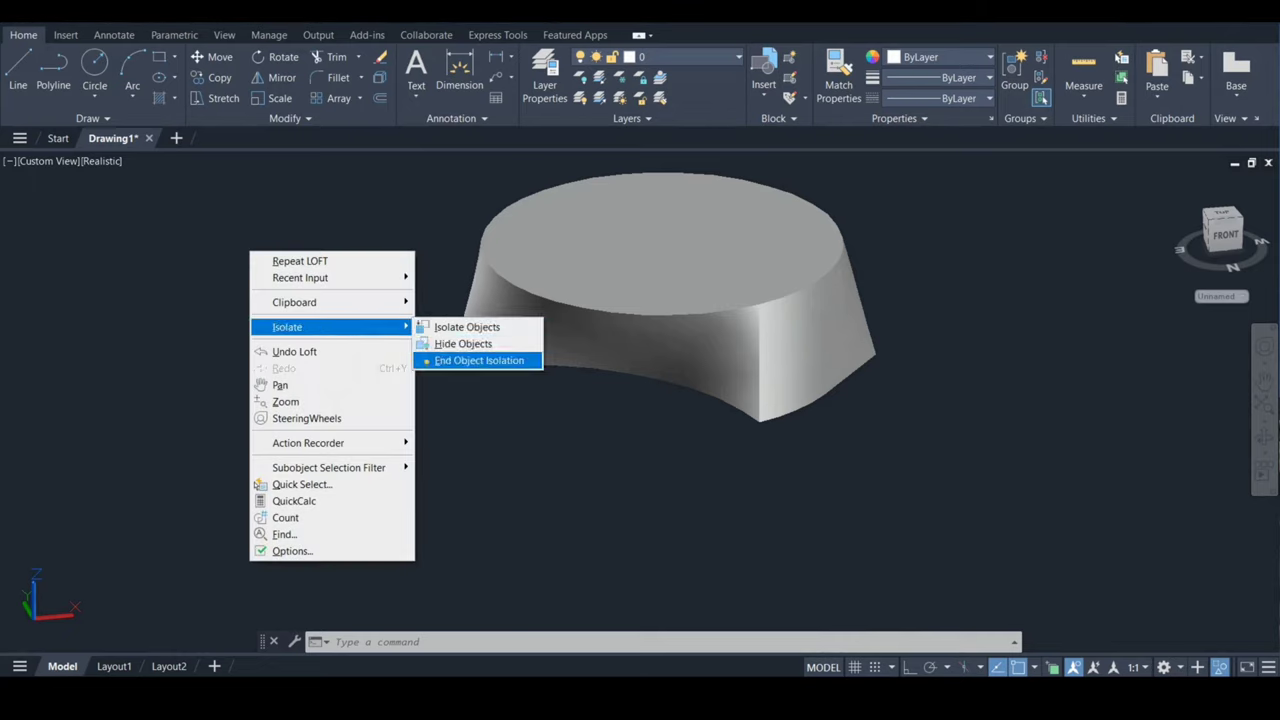
click(479, 360)
Press-pull the top face up 33.57 units into a cylindrical shank and frame it
scroll(902, 329, down, 2)
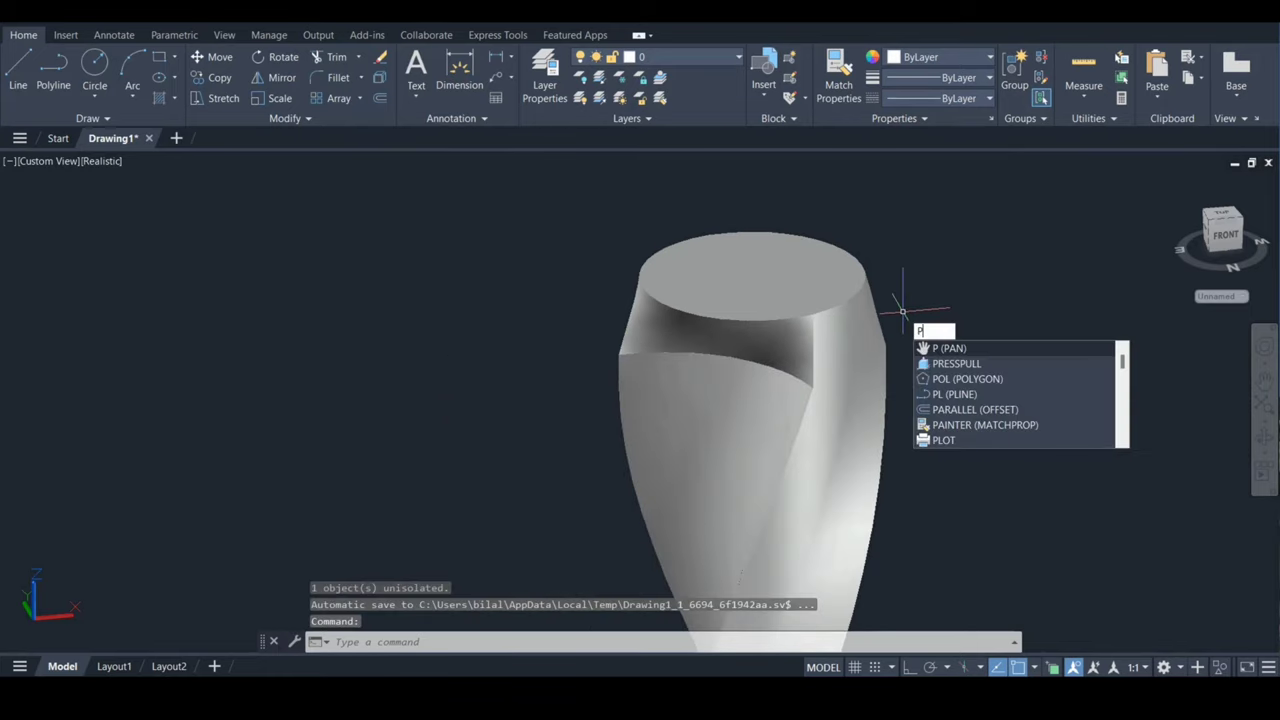
key(Down)
key(Return)
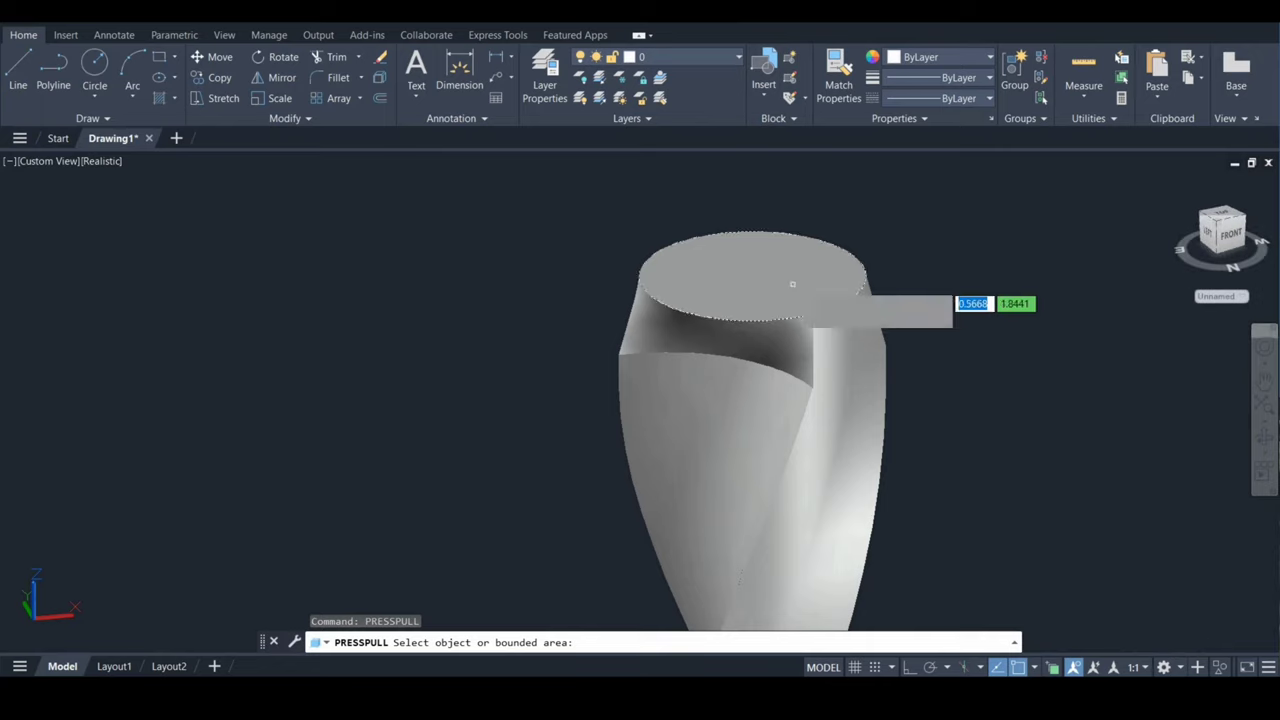
click(795, 276)
text(33.57)
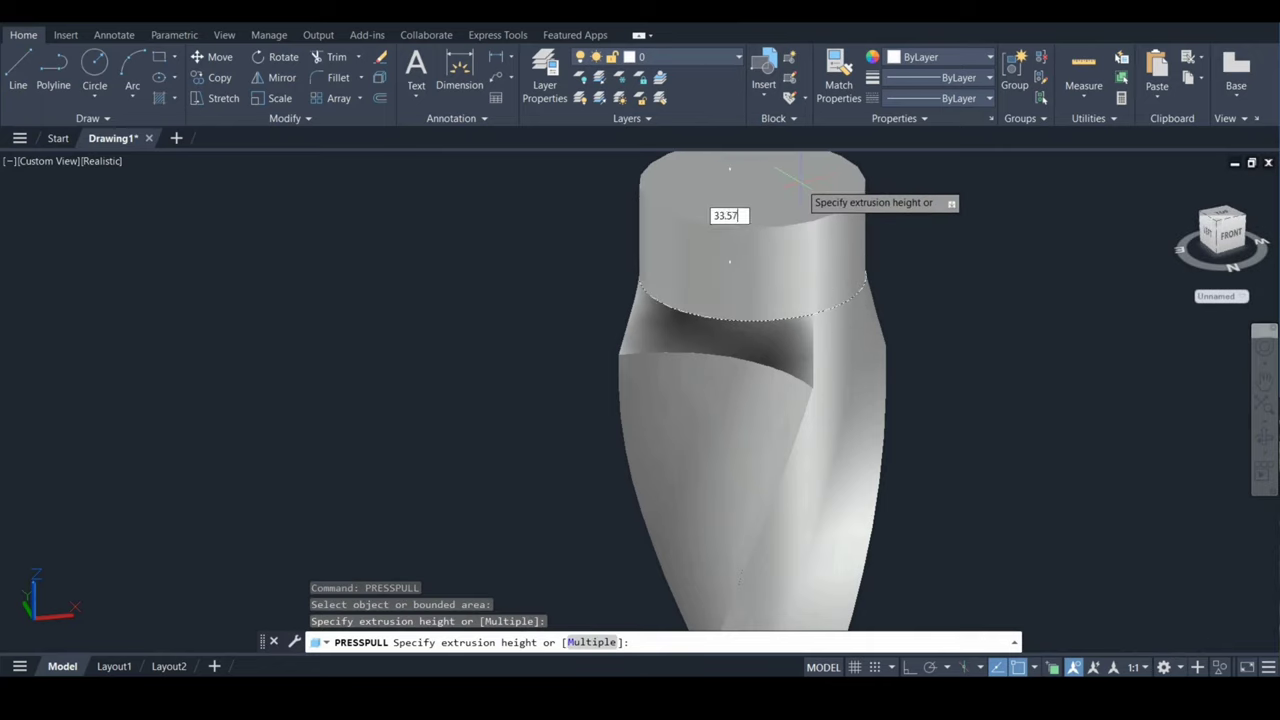
key(Return)
shift+middle_drag(790, 180, 925, 302)
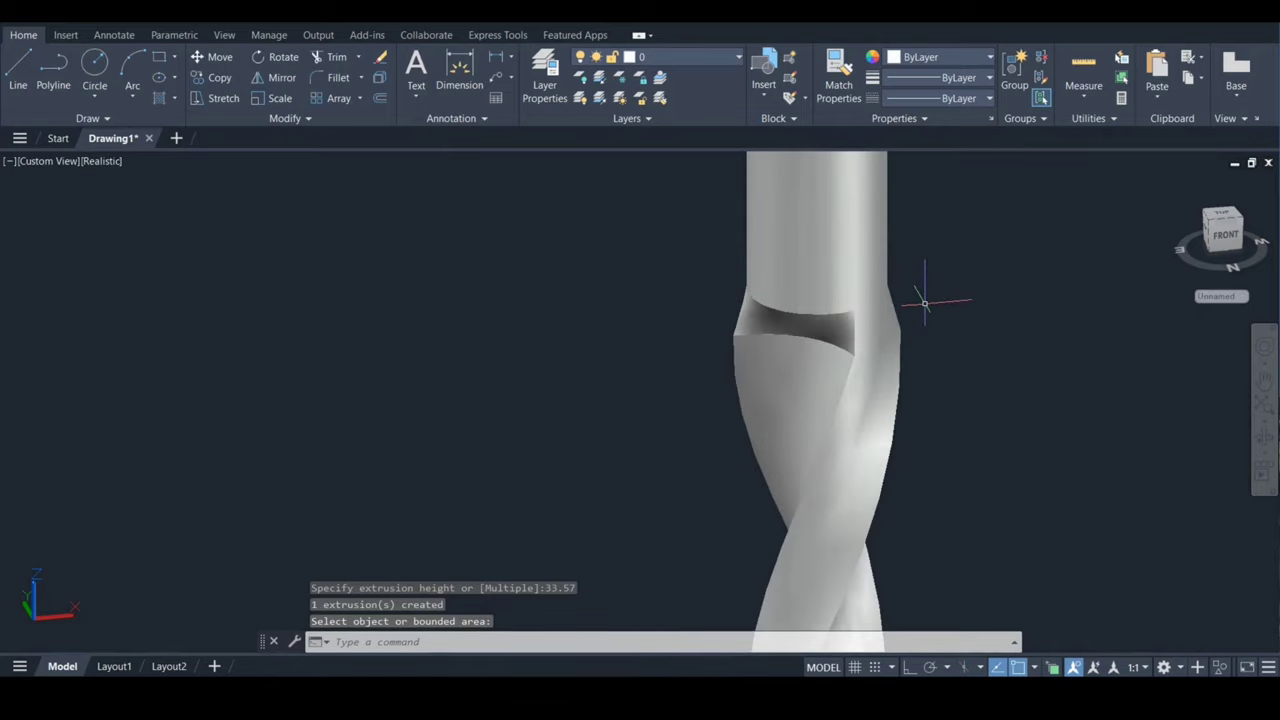
scroll(925, 302, down, 2)
scroll(925, 302, down, 2)
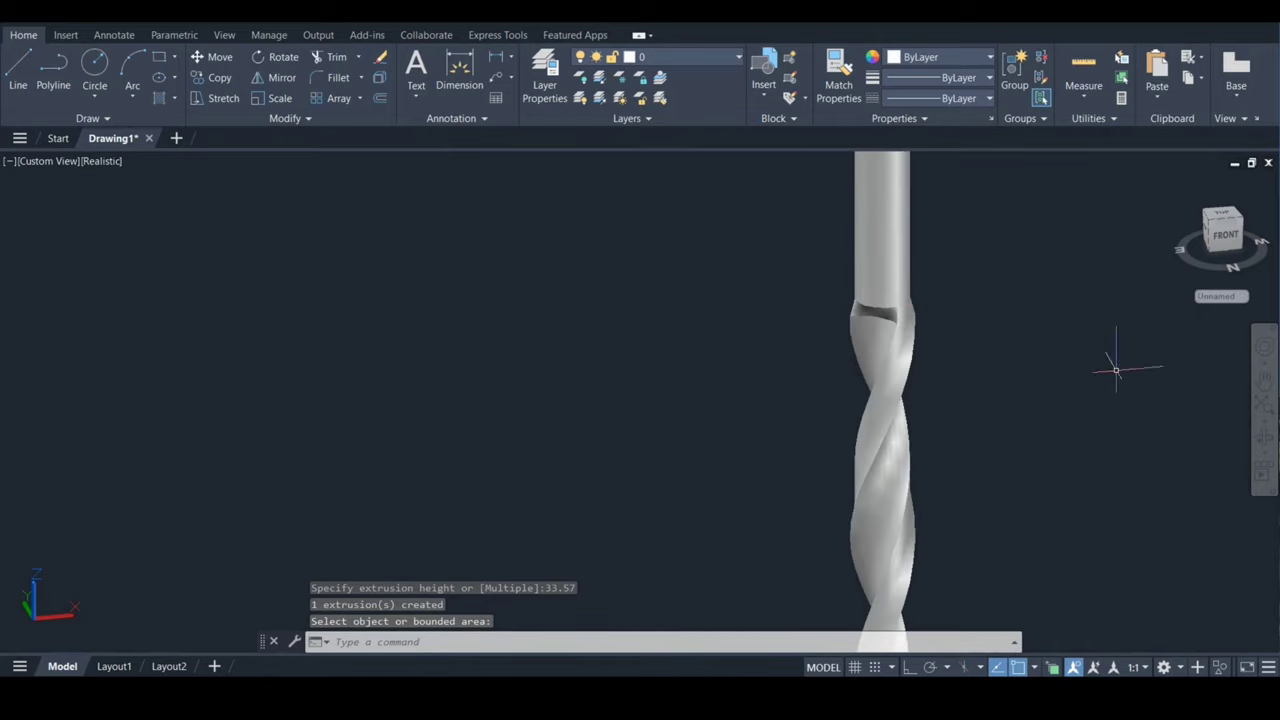
click(1264, 380)
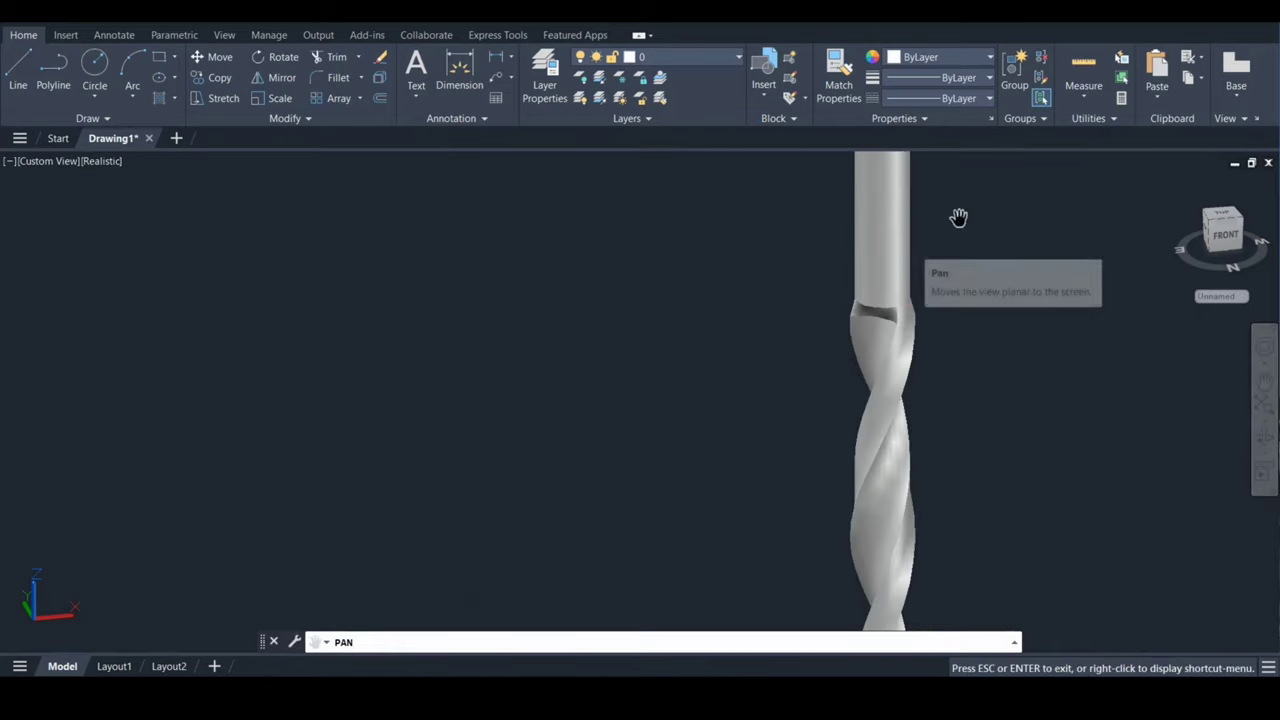
mouse_move(958, 217)
mouse_down()
mouse_move(940, 300)
mouse_move(783, 529)
mouse_up()
key(Escape)
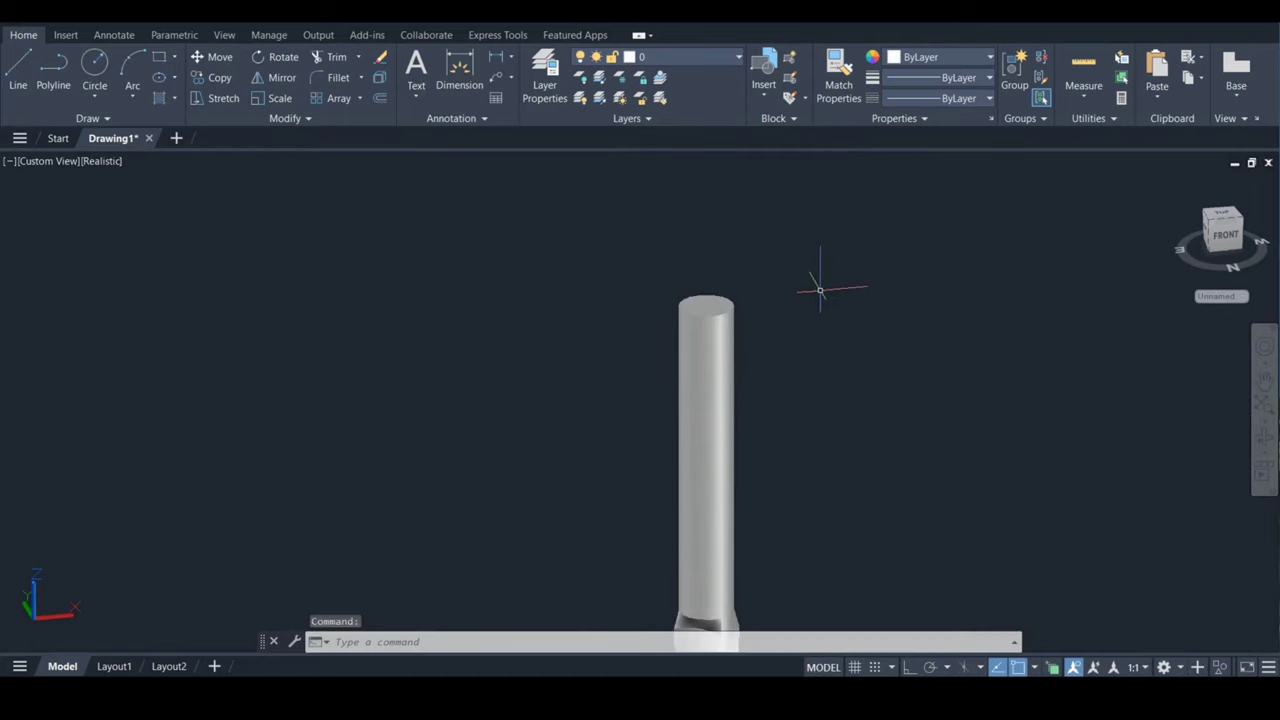
Chamfer the shank's top edge with CHAMFEREDGE at 0.5 by 0.5 distances
text(cham)
key(Down)
key(Return)
key(Return)
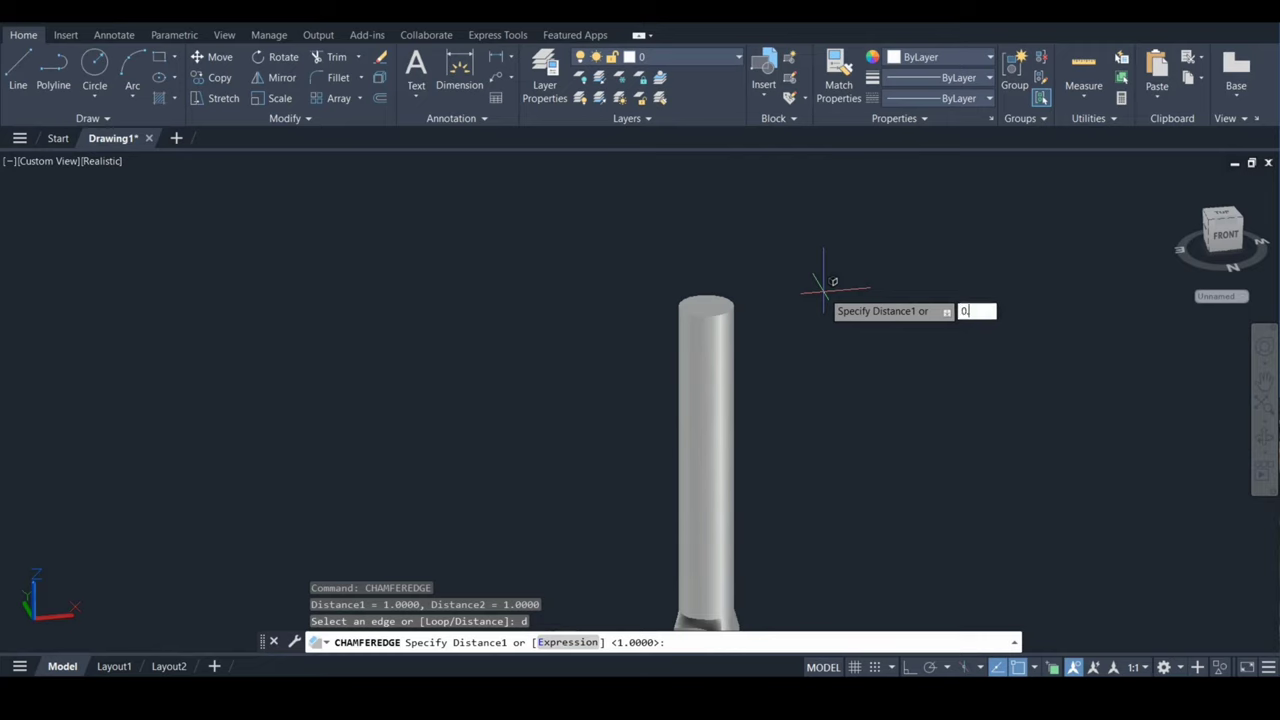
key(Return)
text(0)
key(Return)
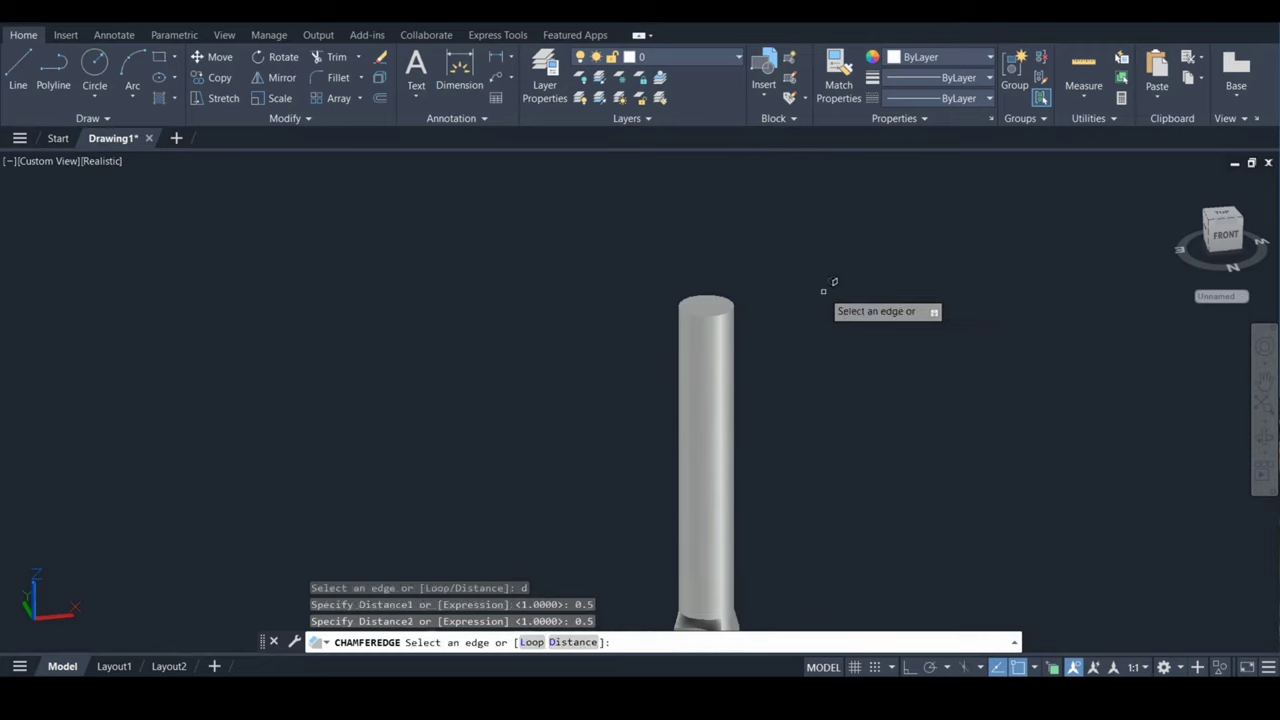
click(732, 304)
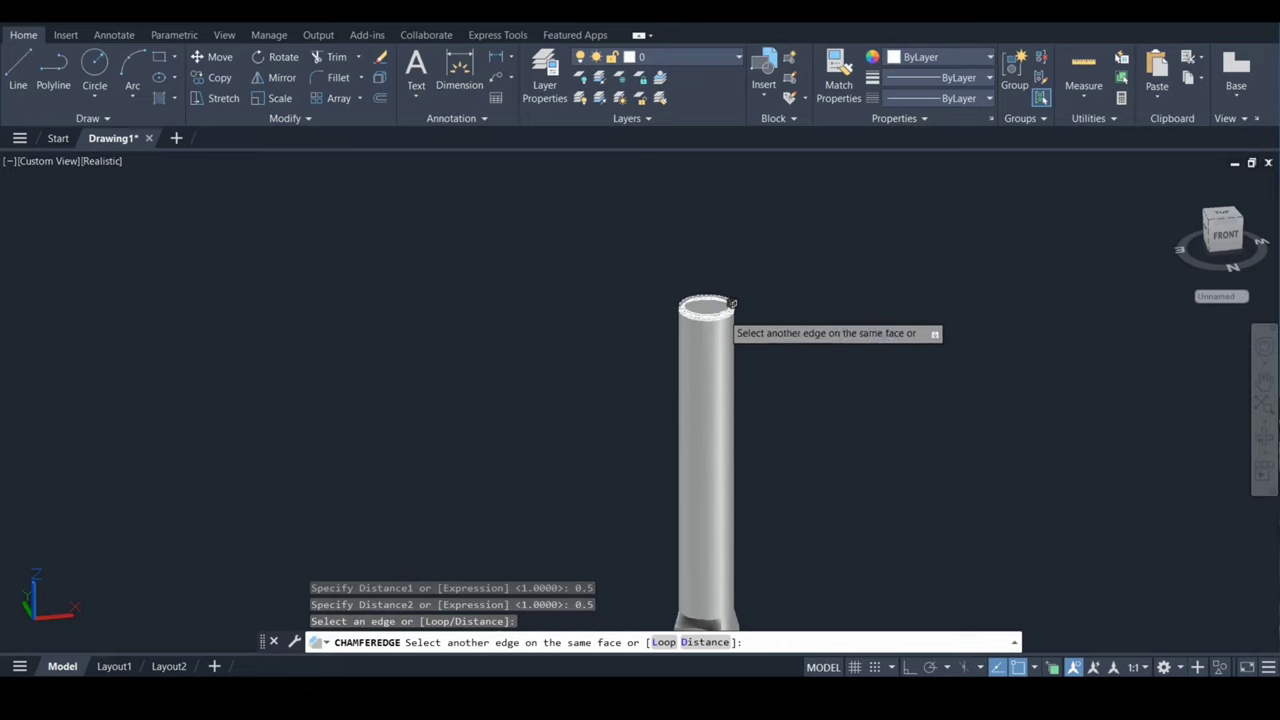
key(Return)
key(Return)
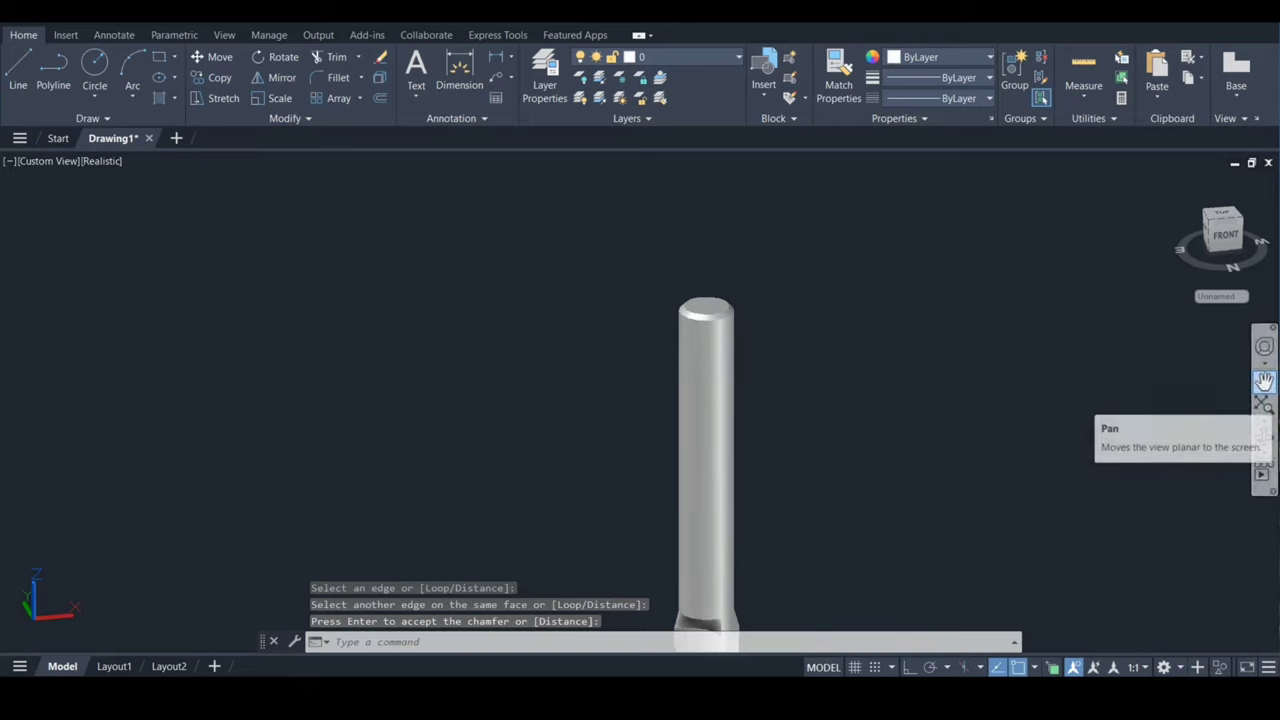
click(1264, 382)
Pan and zoom to bring the drill's fluted tip into the middle of the view
drag(906, 549, 898, 262)
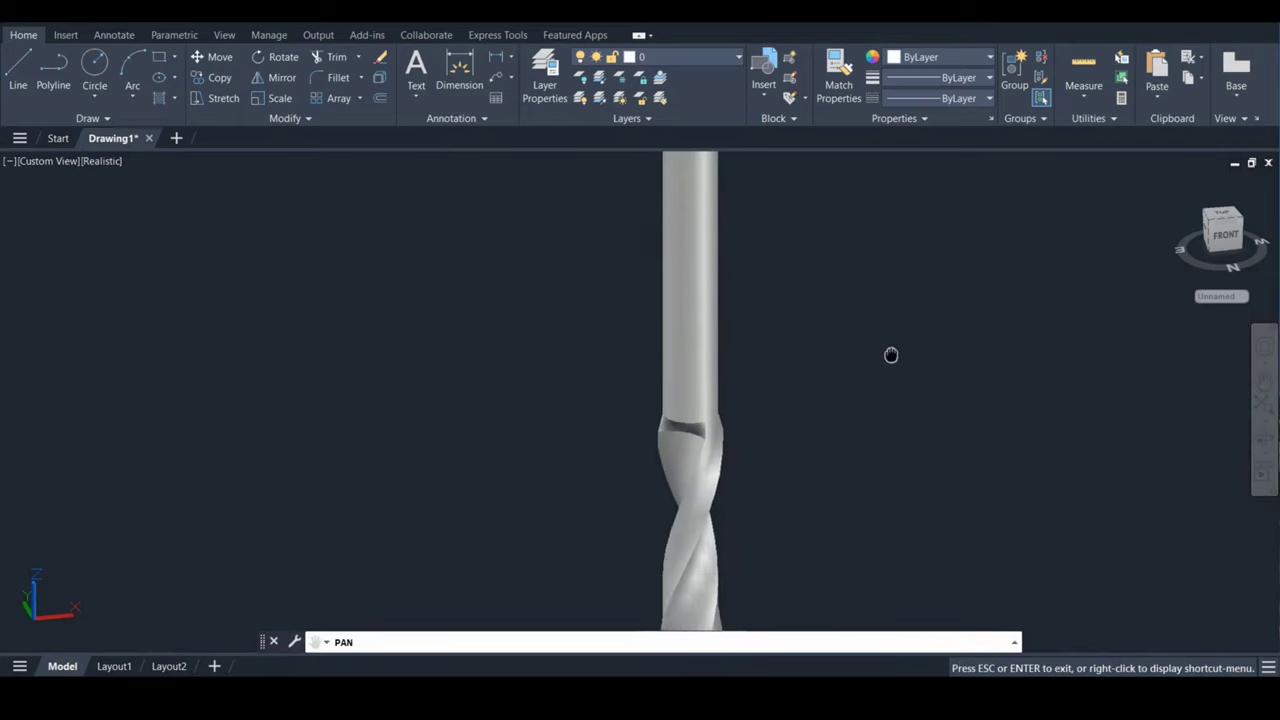
drag(845, 510, 851, 171)
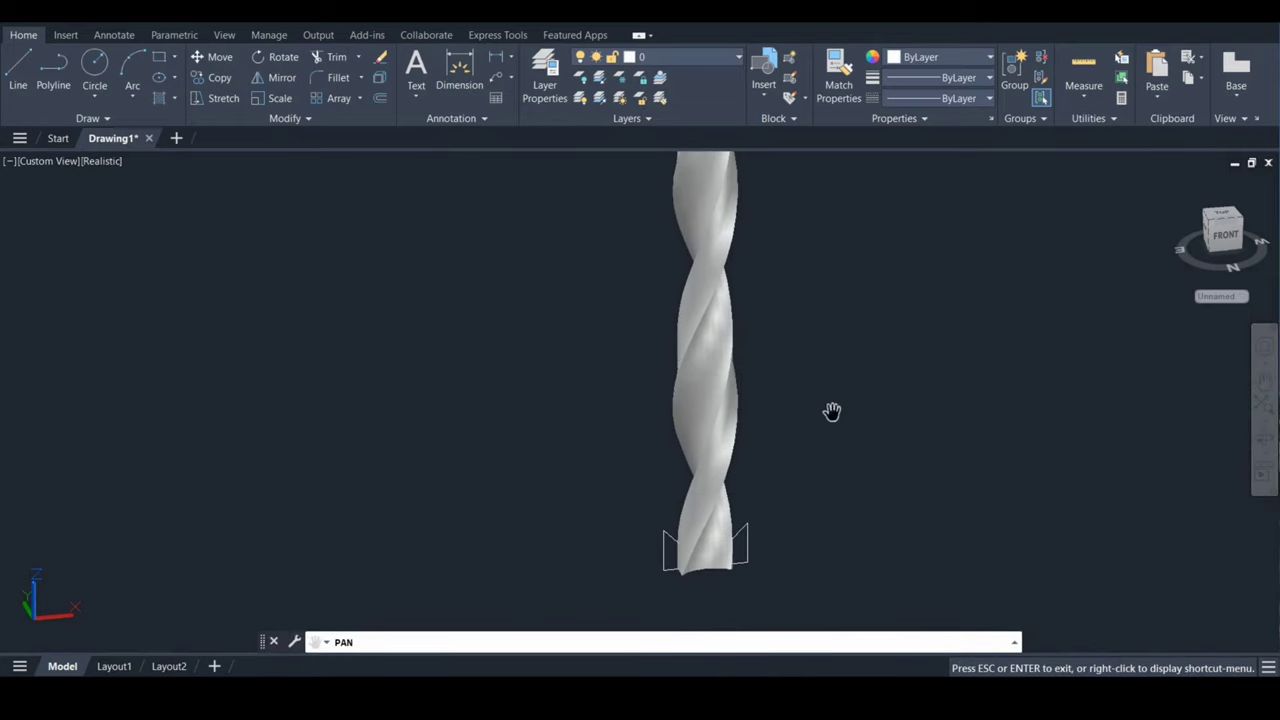
drag(831, 414, 838, 308)
scroll(787, 401, up, 1)
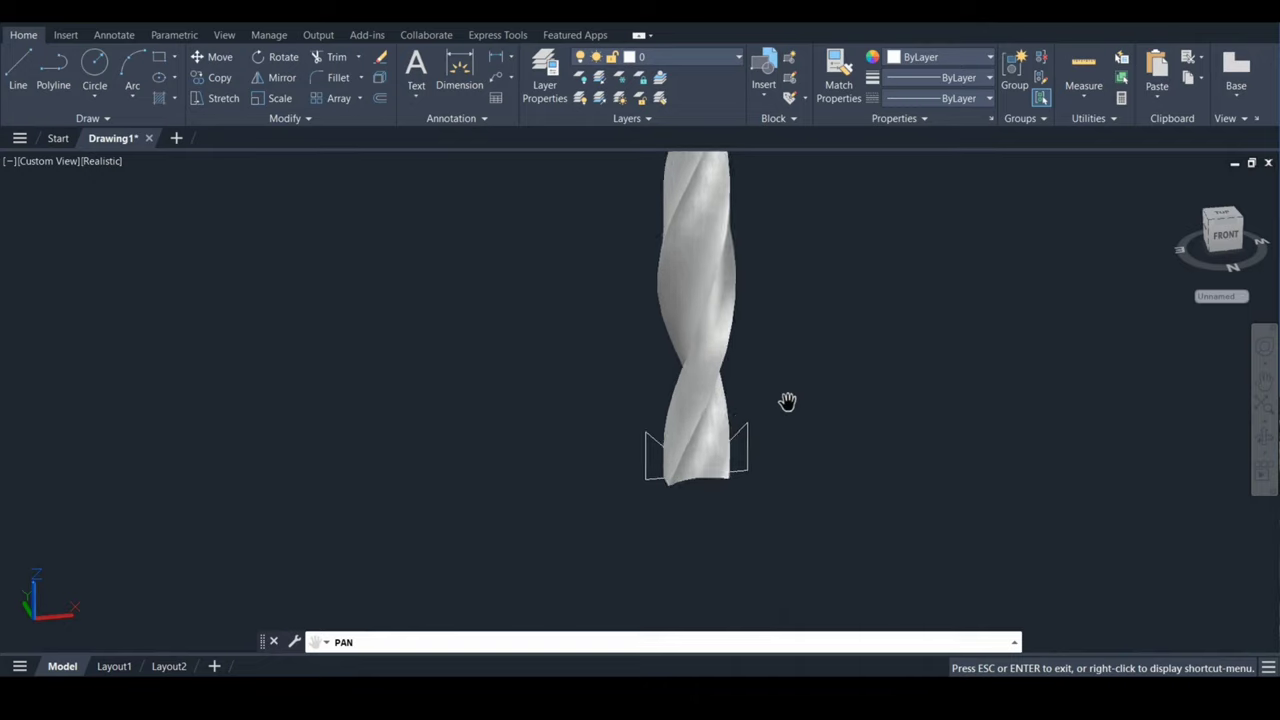
scroll(786, 400, up, 1)
scroll(762, 435, up, 1)
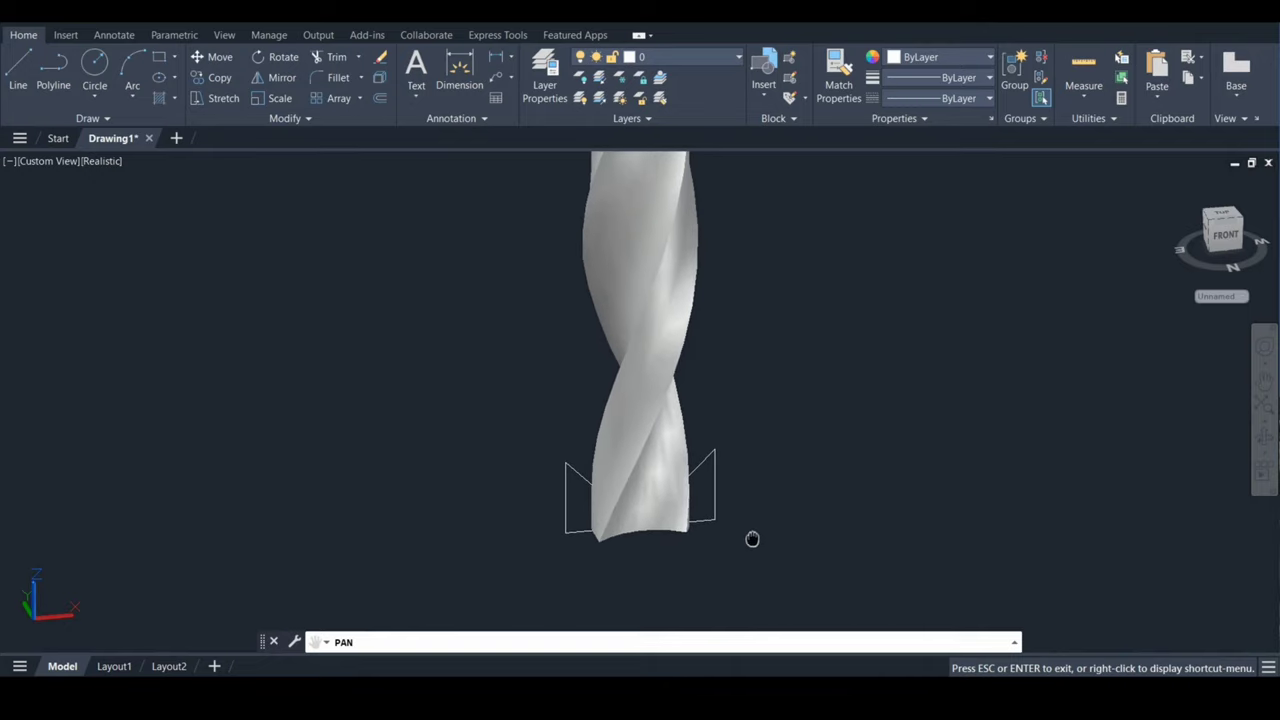
drag(752, 539, 768, 507)
key(Escape)
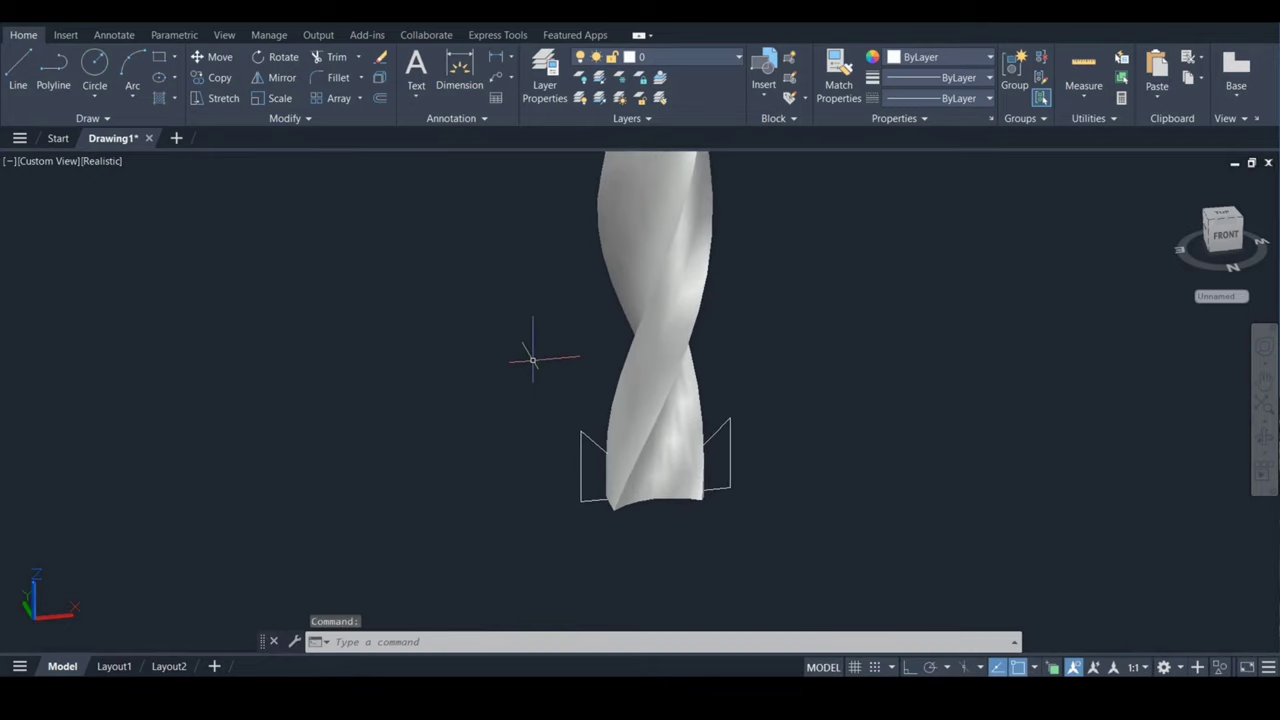
text(ext)
Extrude both triangle profiles beside the tip into wedge solids
key(Return)
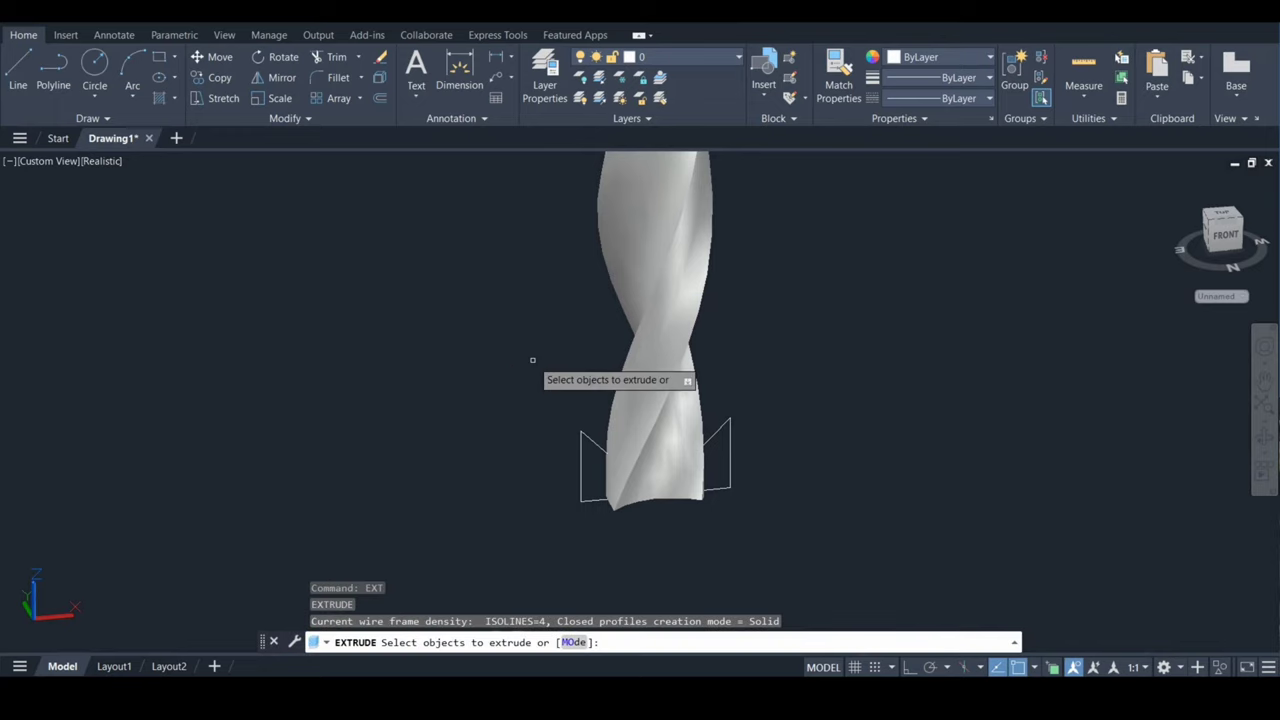
click(581, 436)
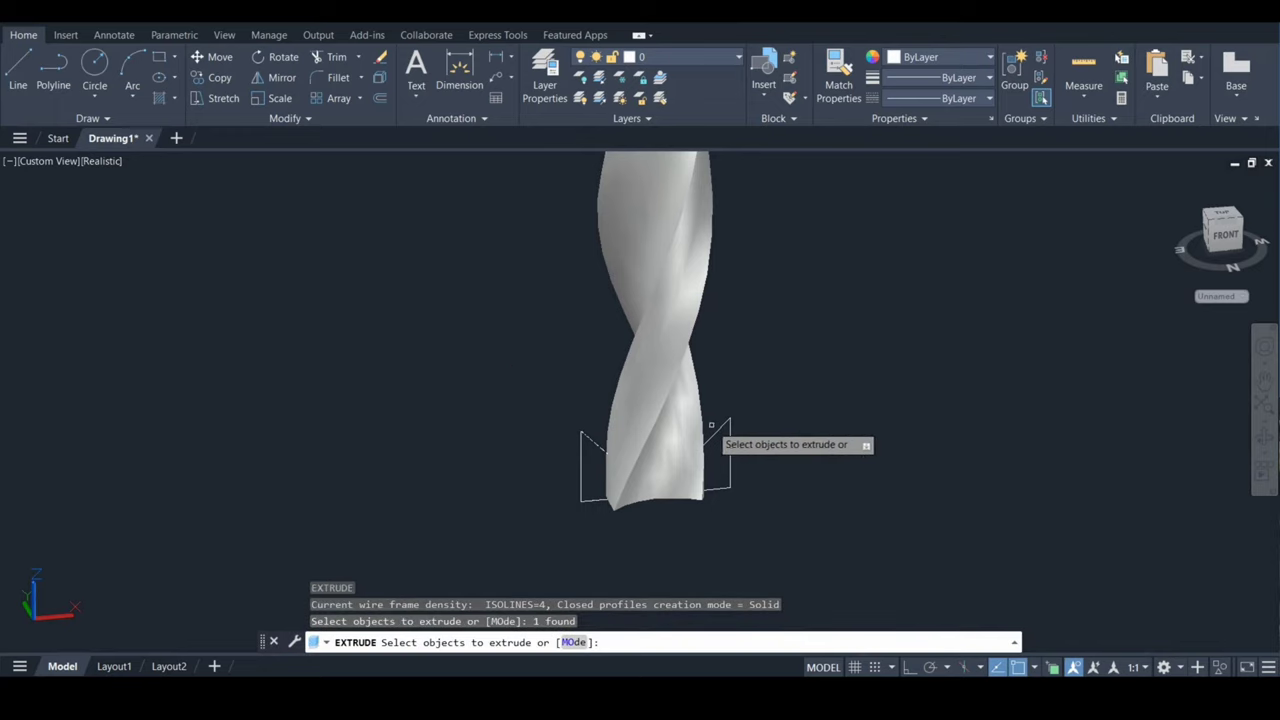
click(723, 427)
key(Return)
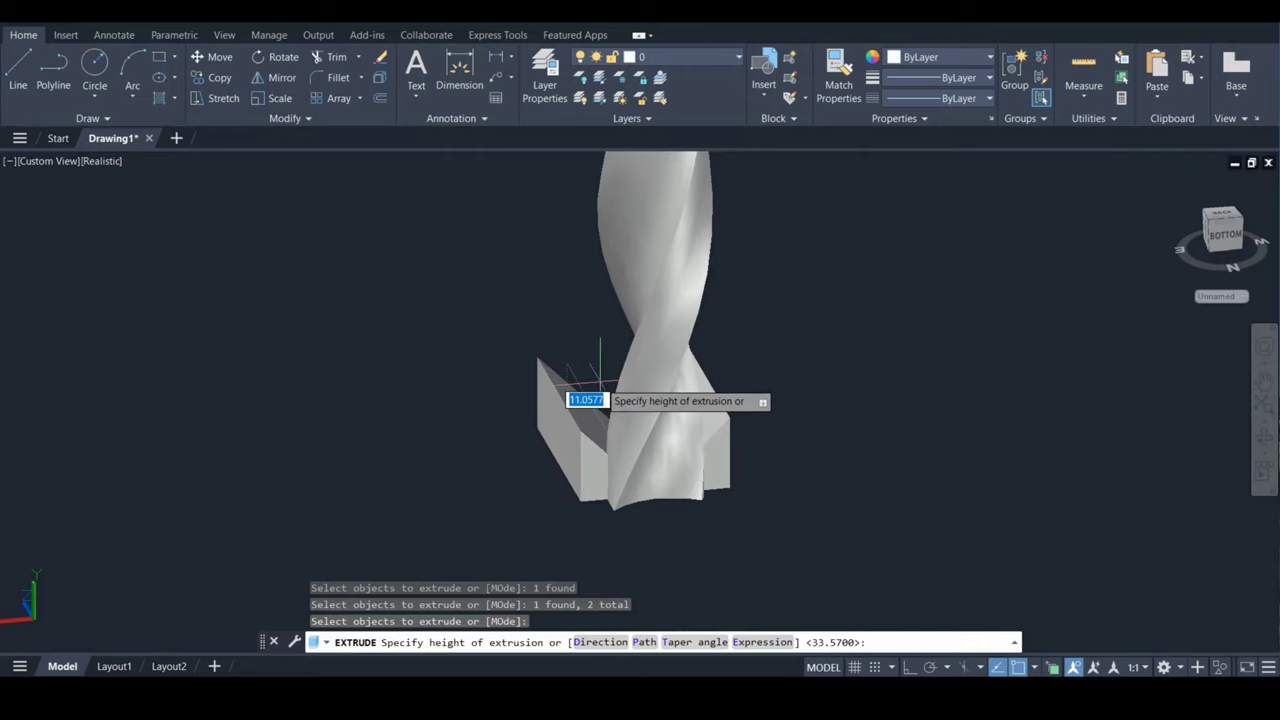
click(600, 381)
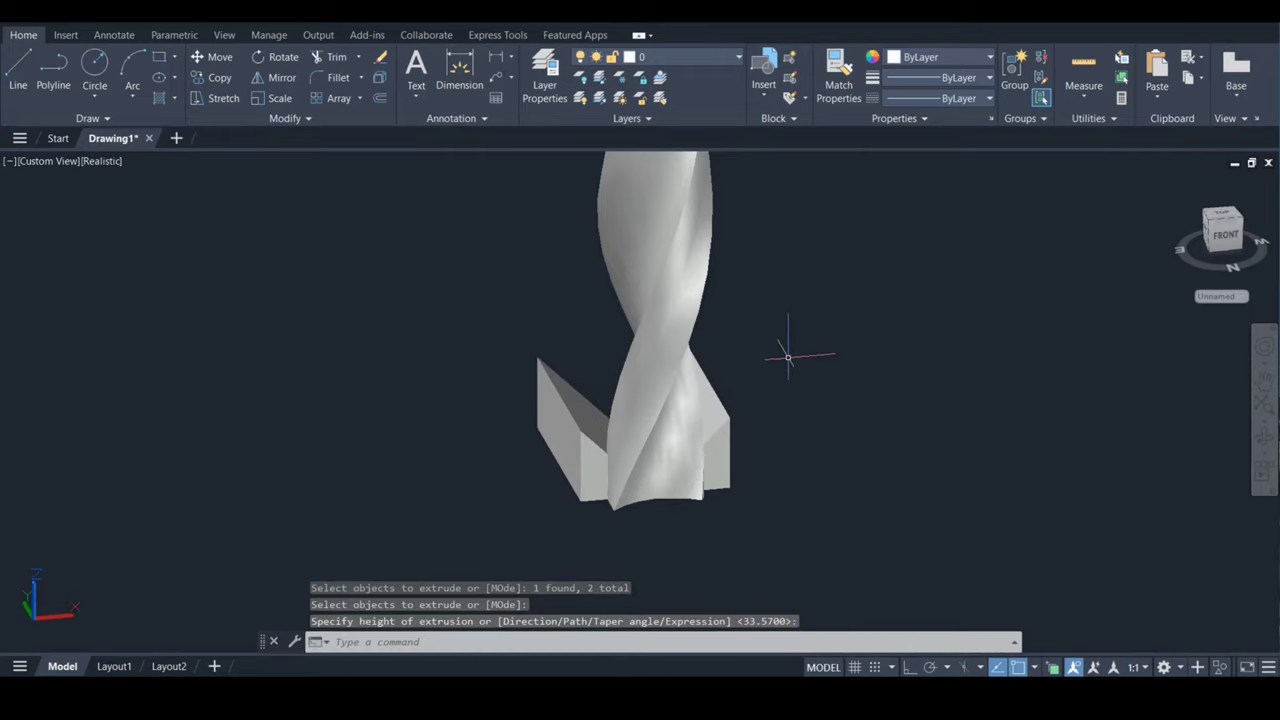
text(P)
key(Down)
Press-pull the bounded area at the tip and the lower wedge face
key(Return)
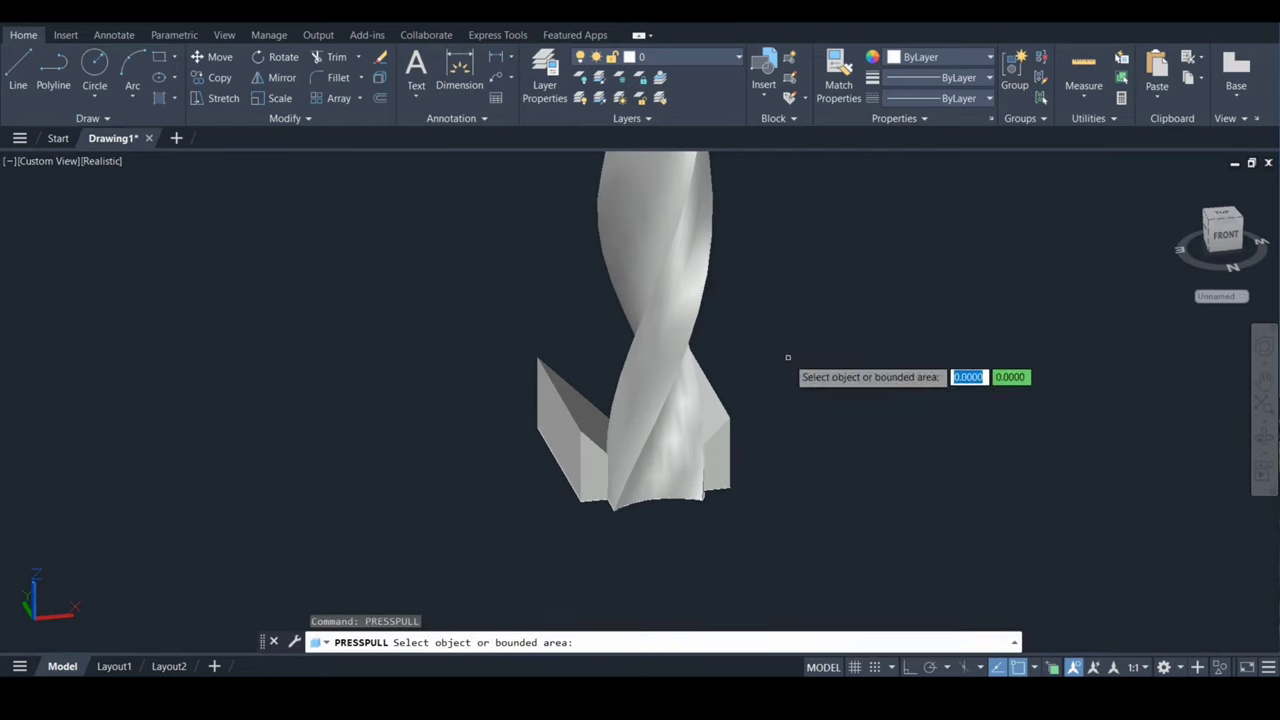
click(715, 450)
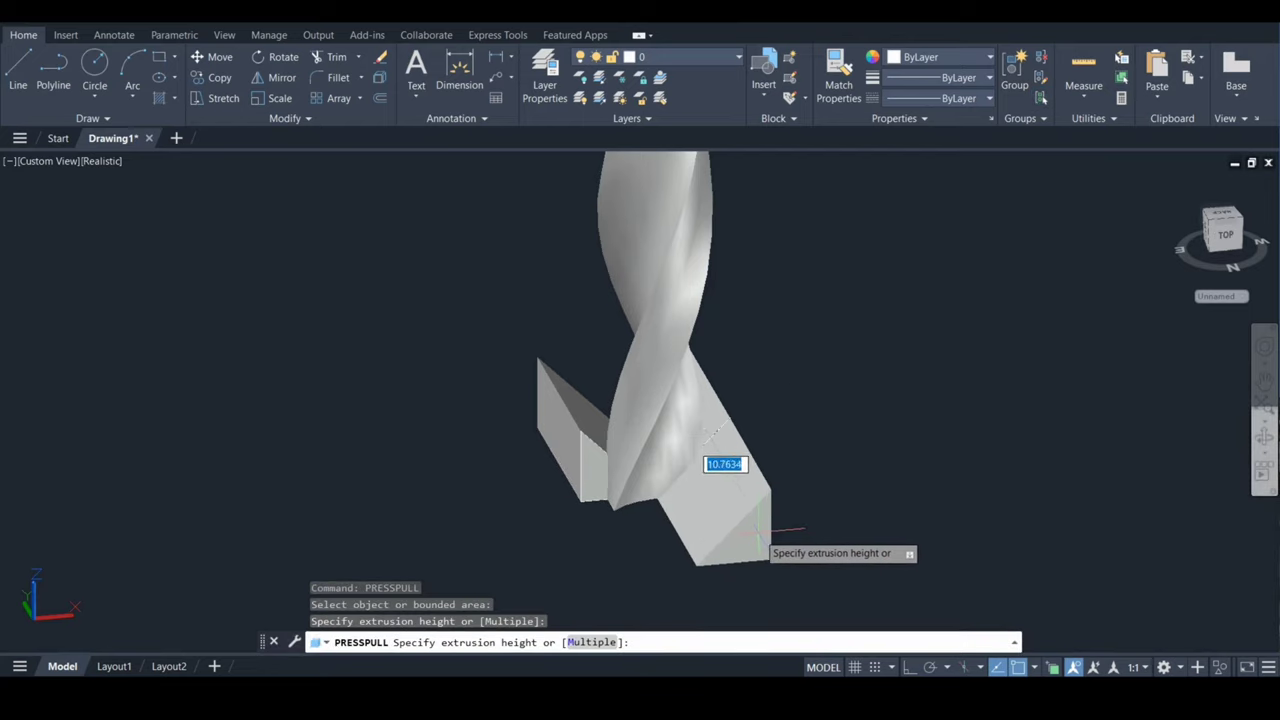
click(762, 556)
click(598, 468)
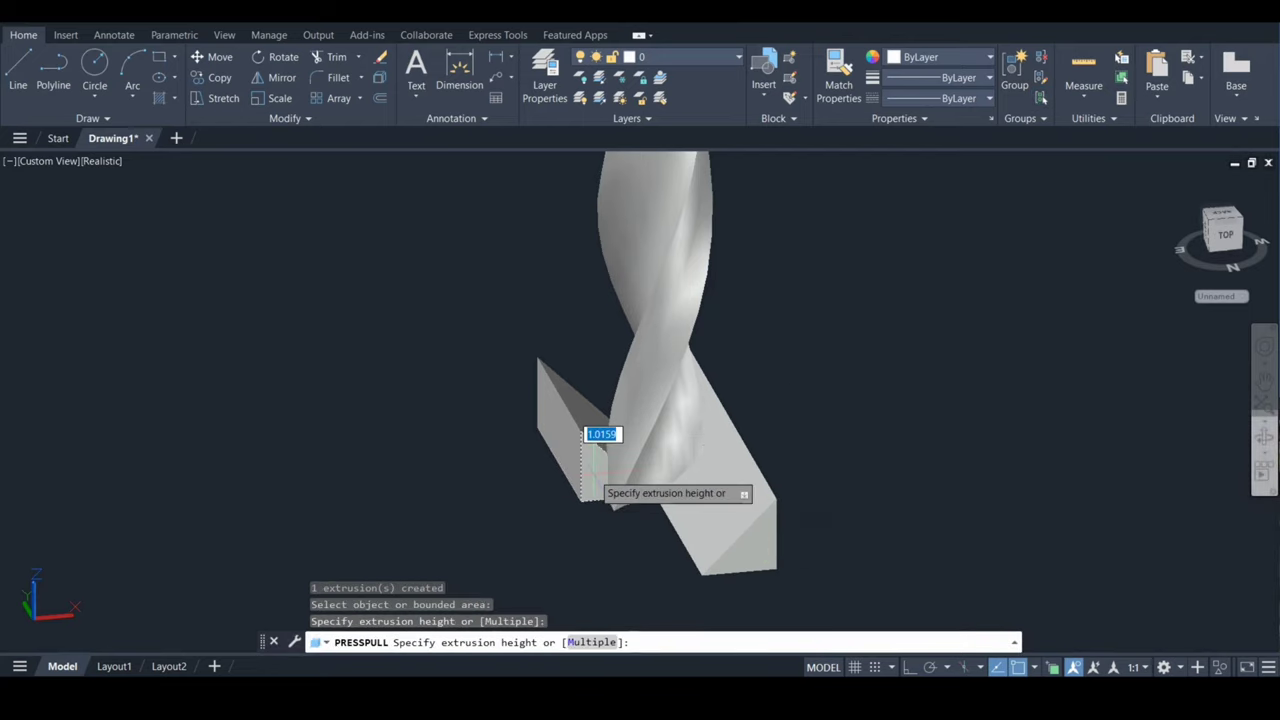
click(637, 465)
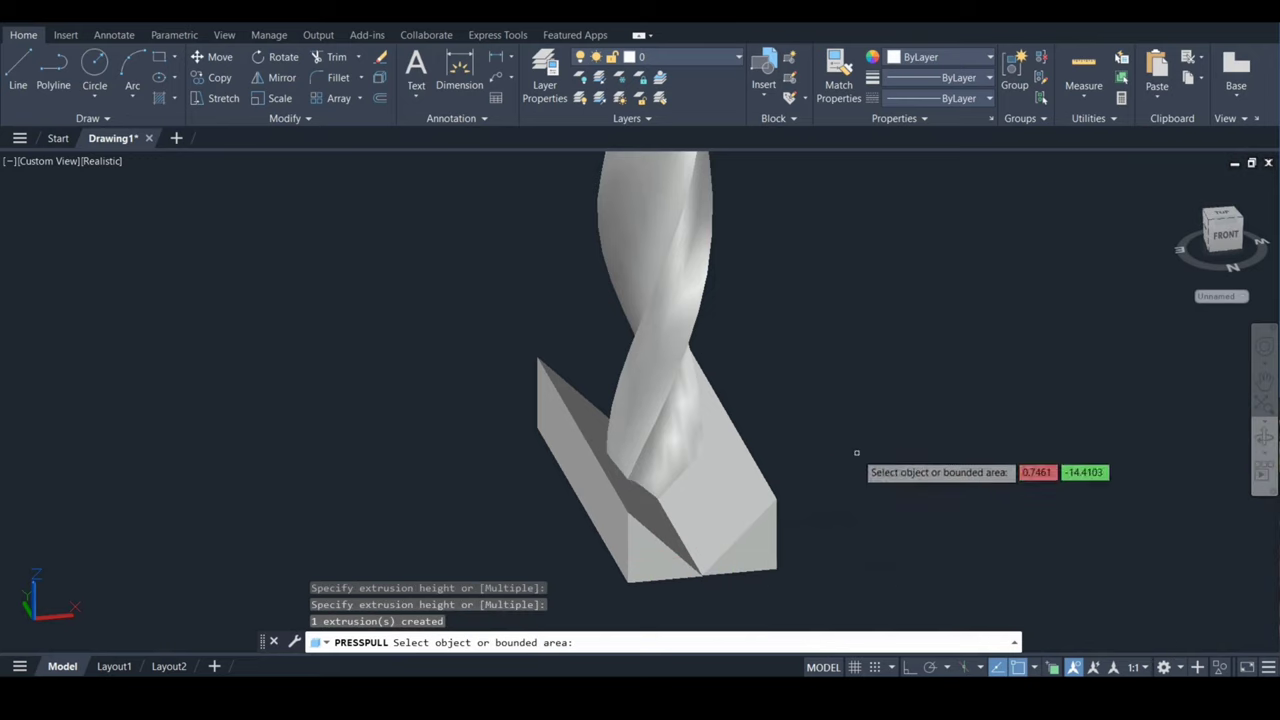
key(Return)
Subtract both wedge blocks from the twisted body to leave a pointed tip
key(Return)
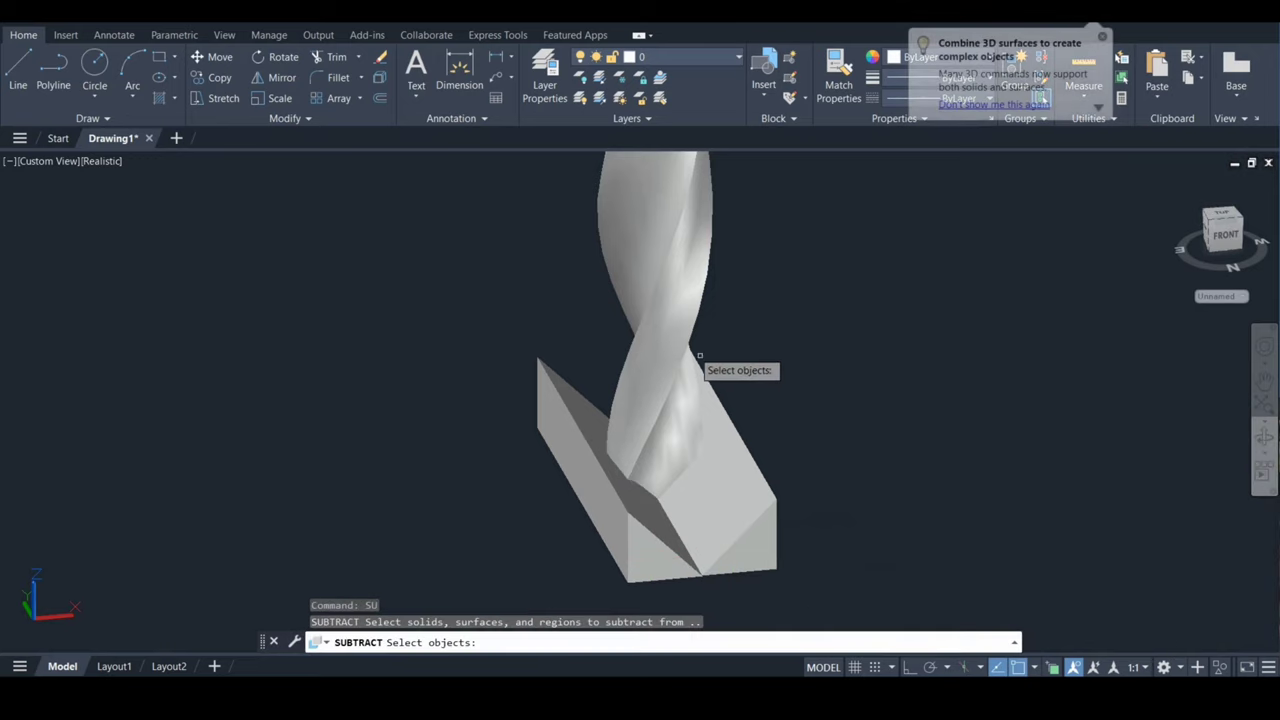
click(649, 327)
key(Return)
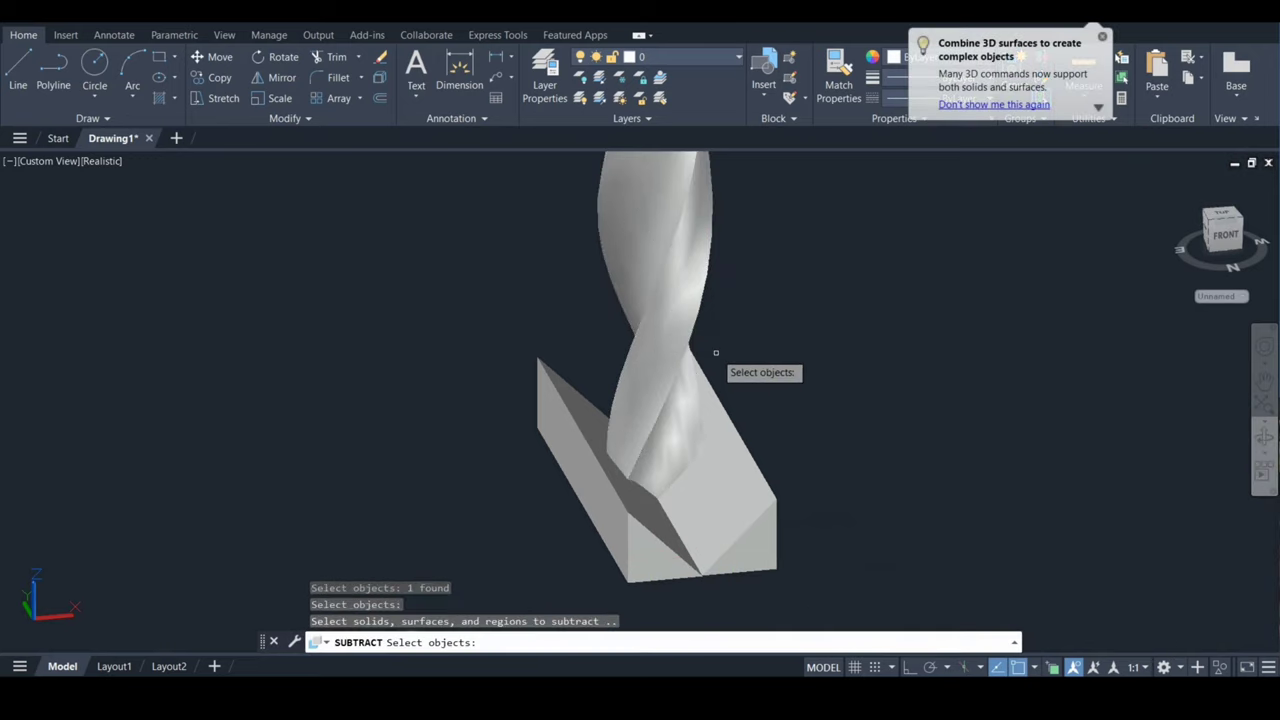
click(715, 434)
click(617, 534)
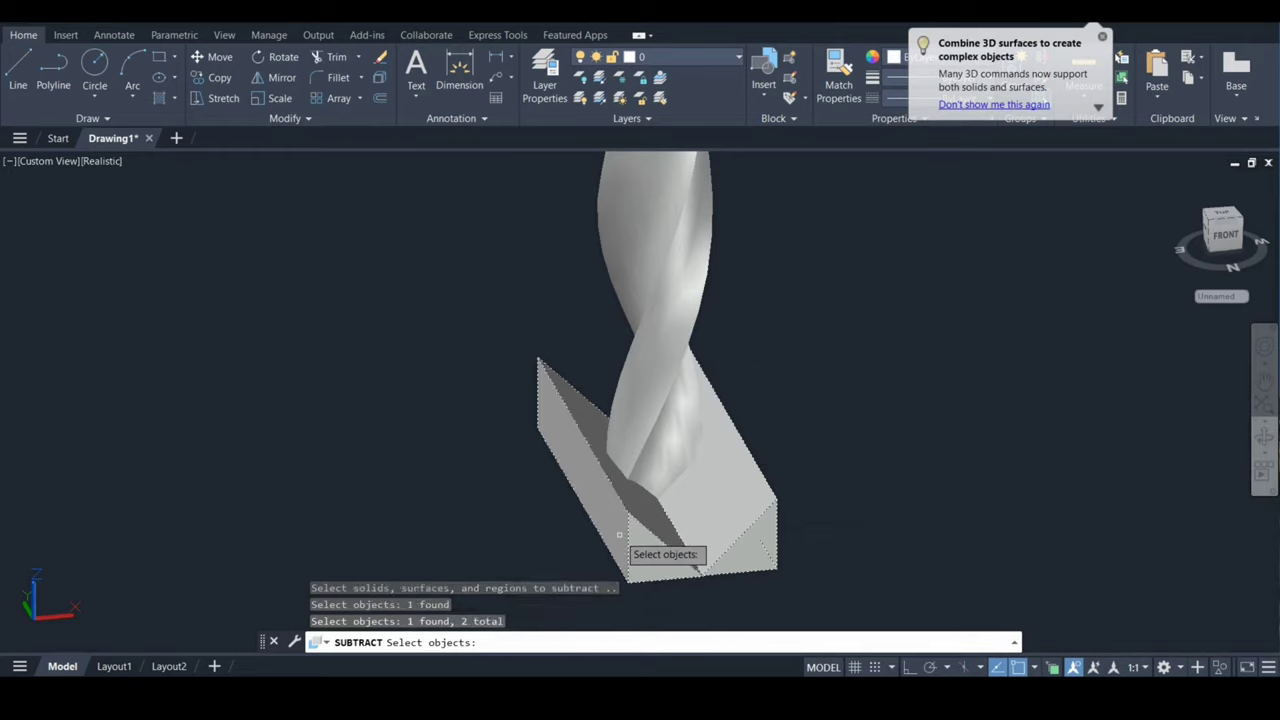
key(Return)
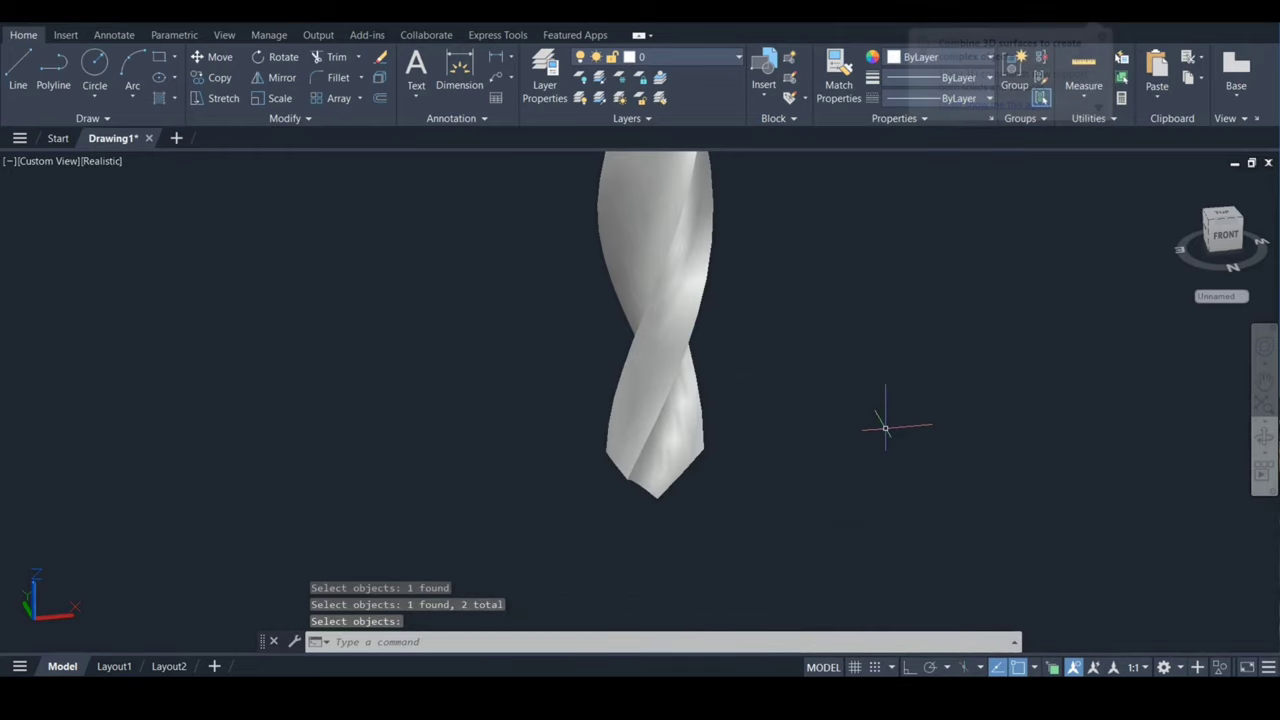
Orbit, zoom out and pan the view to reveal the cylindrical shank
click(1264, 437)
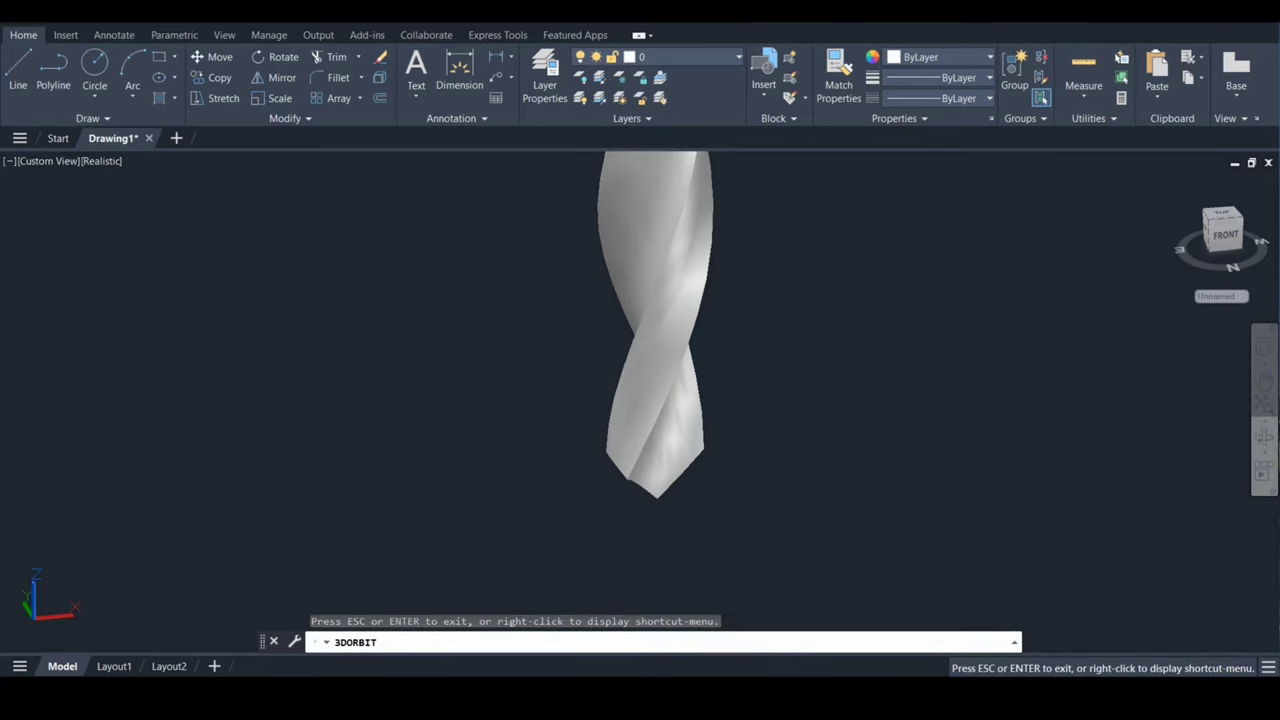
drag(655, 494, 655, 492)
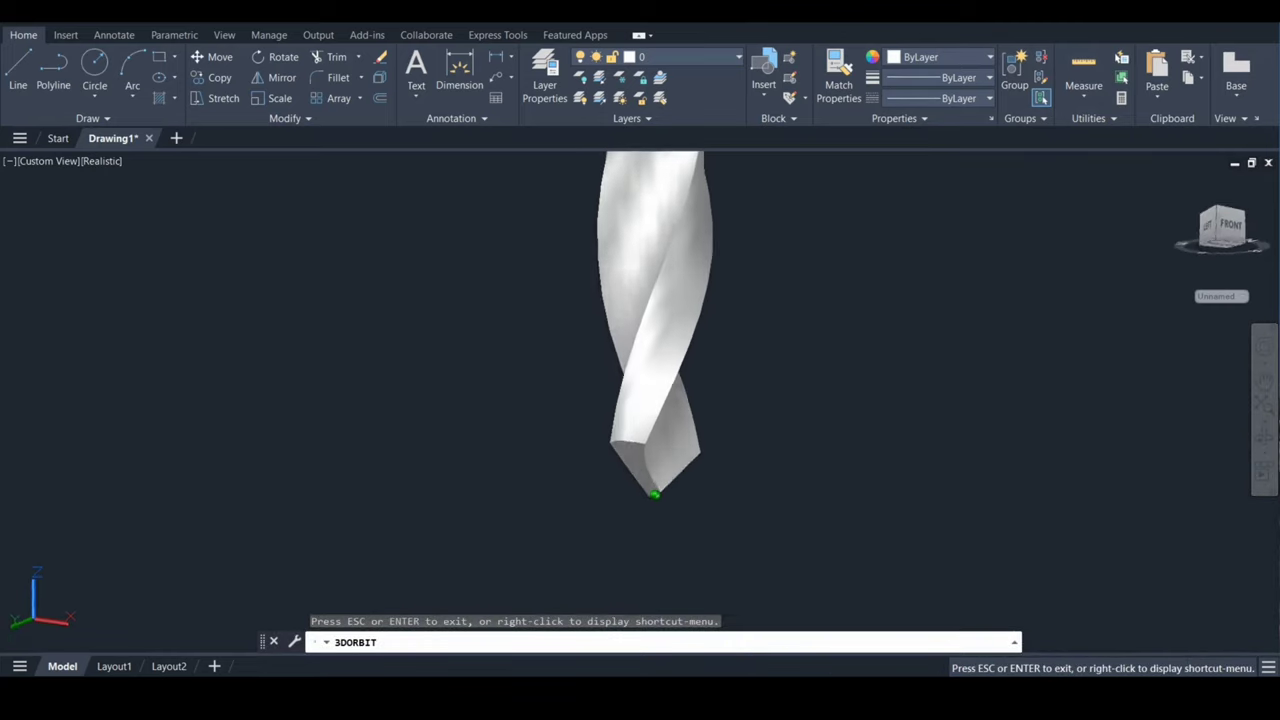
scroll(751, 411, down, 2)
scroll(751, 411, down, 2)
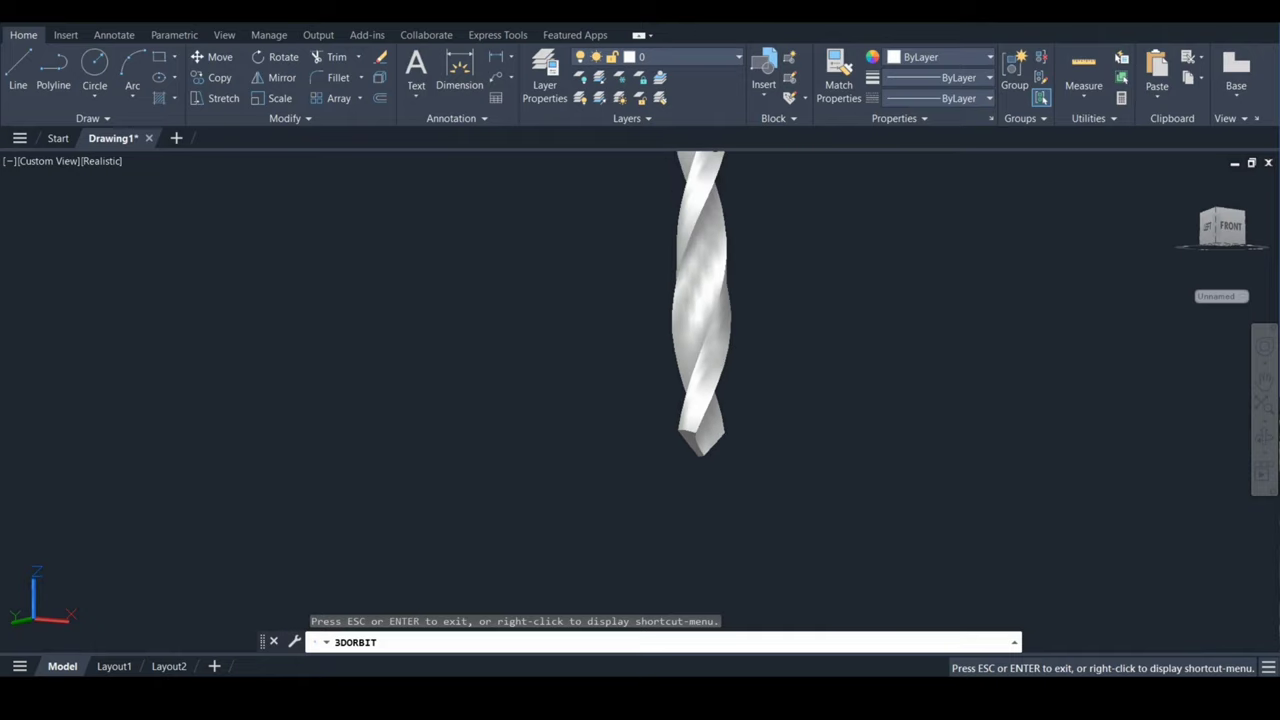
scroll(751, 411, down, 1)
scroll(751, 411, down, 1)
key(Escape)
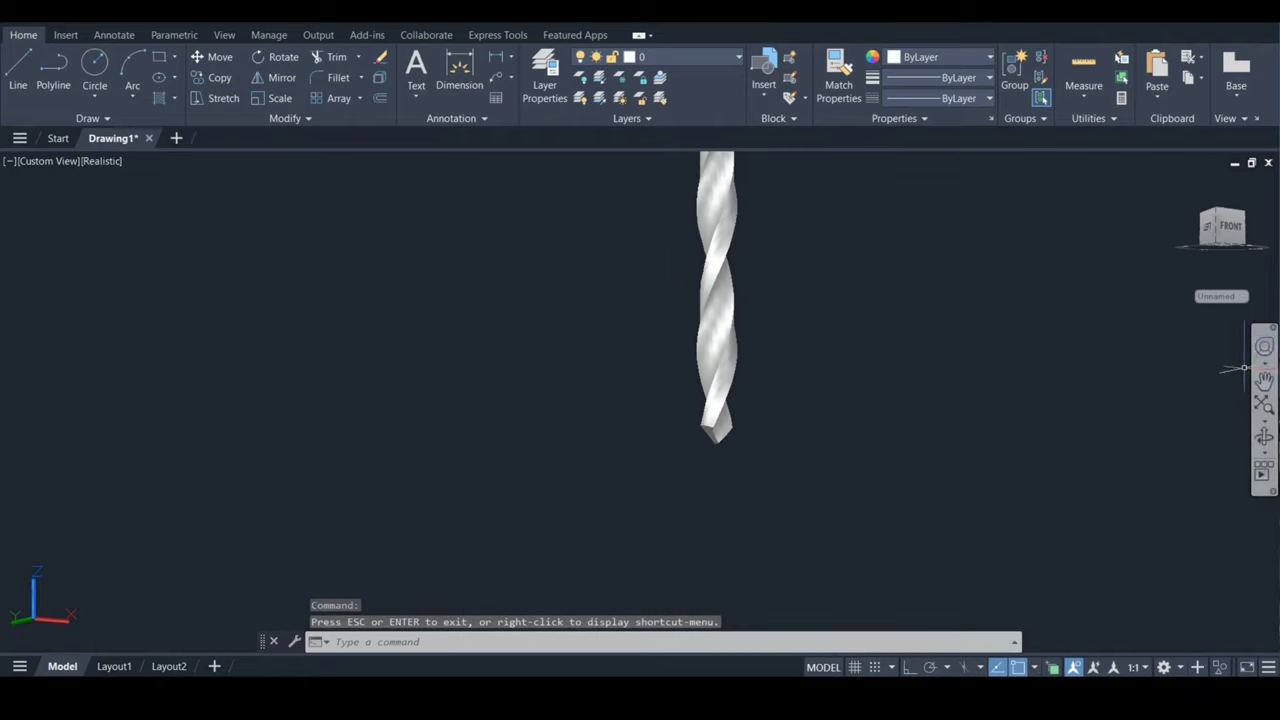
drag(806, 275, 782, 554)
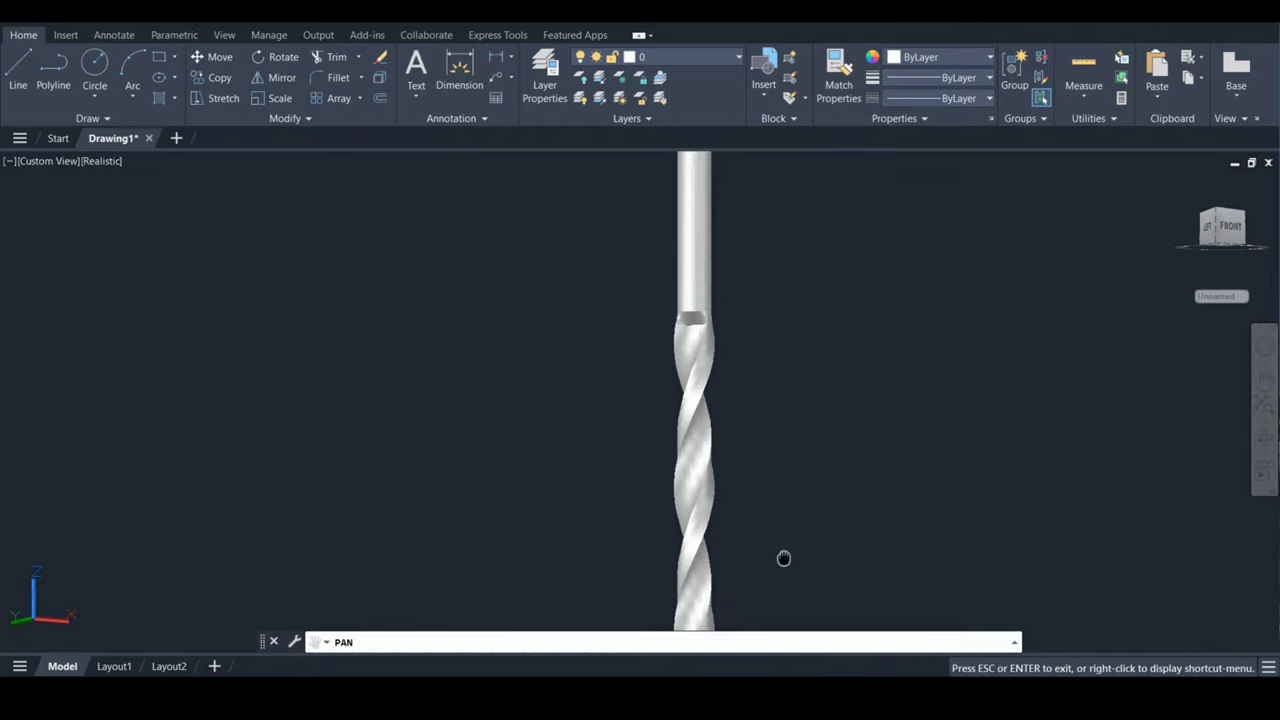
key(Escape)
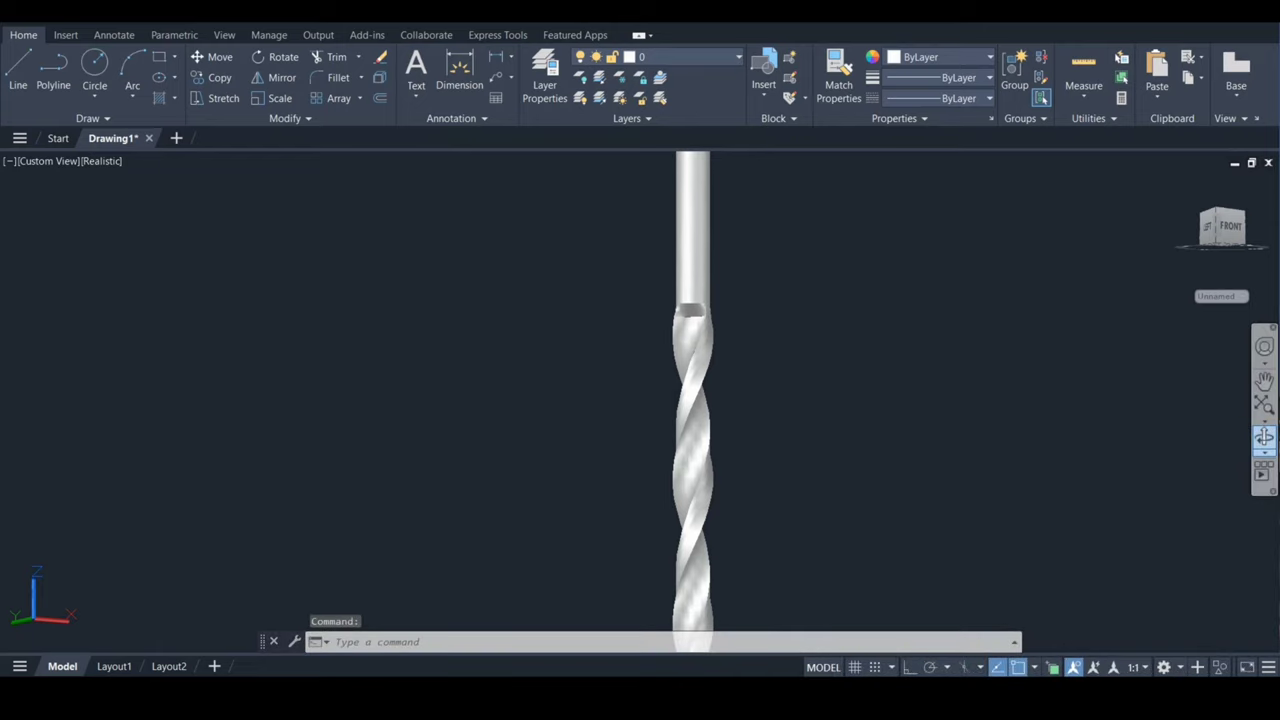
Free-orbit the drill so it lies horizontally in side view
click(1264, 437)
drag(692, 310, 690, 308)
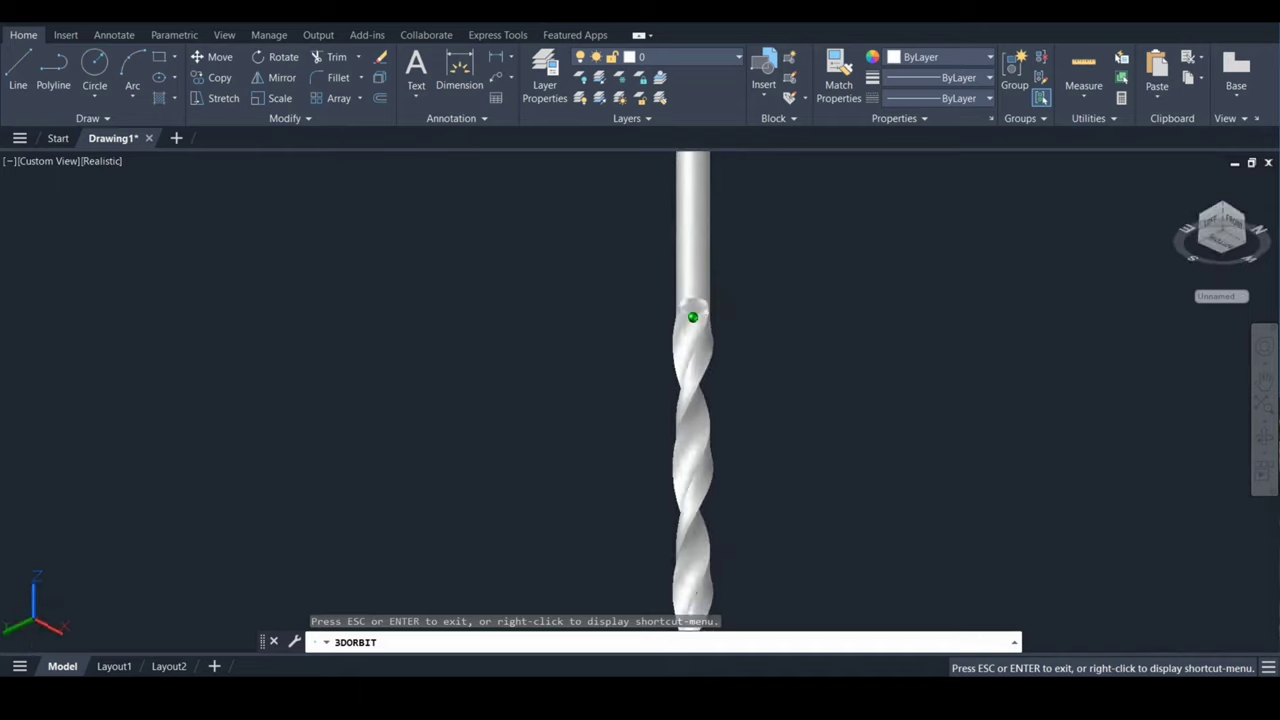
key(Escape)
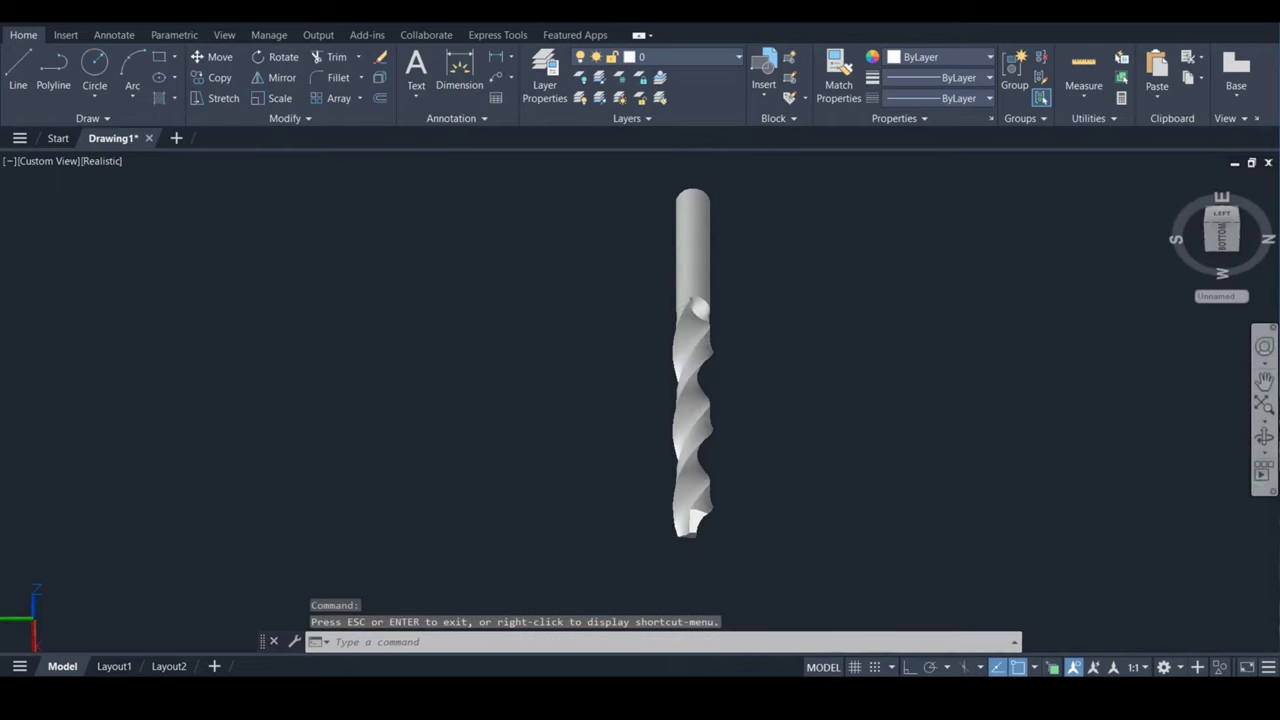
click(1265, 452)
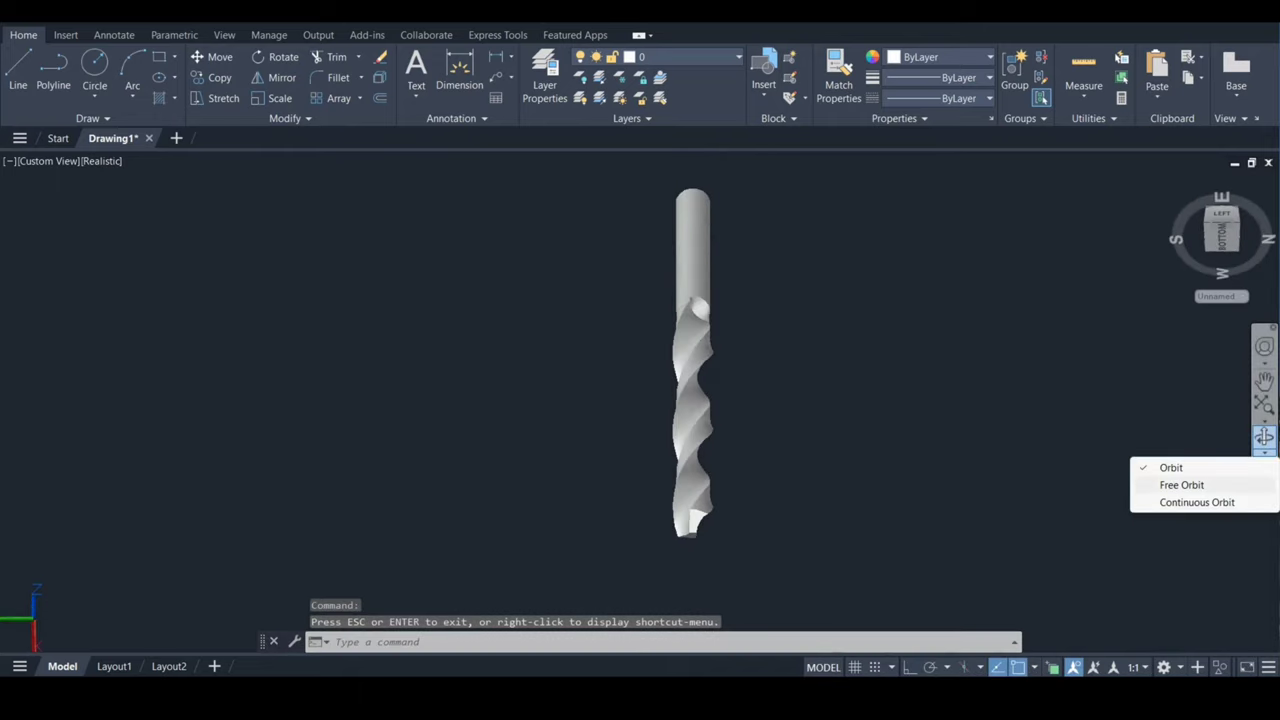
click(1181, 484)
drag(880, 300, 700, 170)
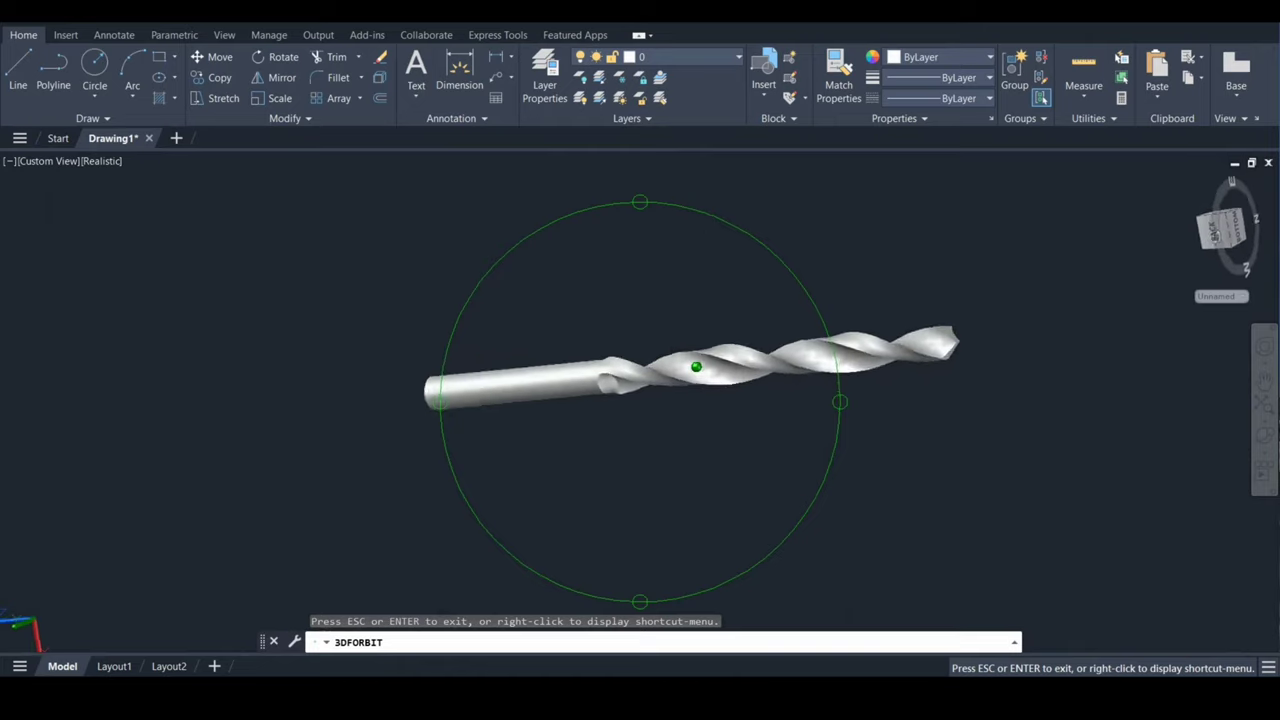
drag(694, 366, 660, 340)
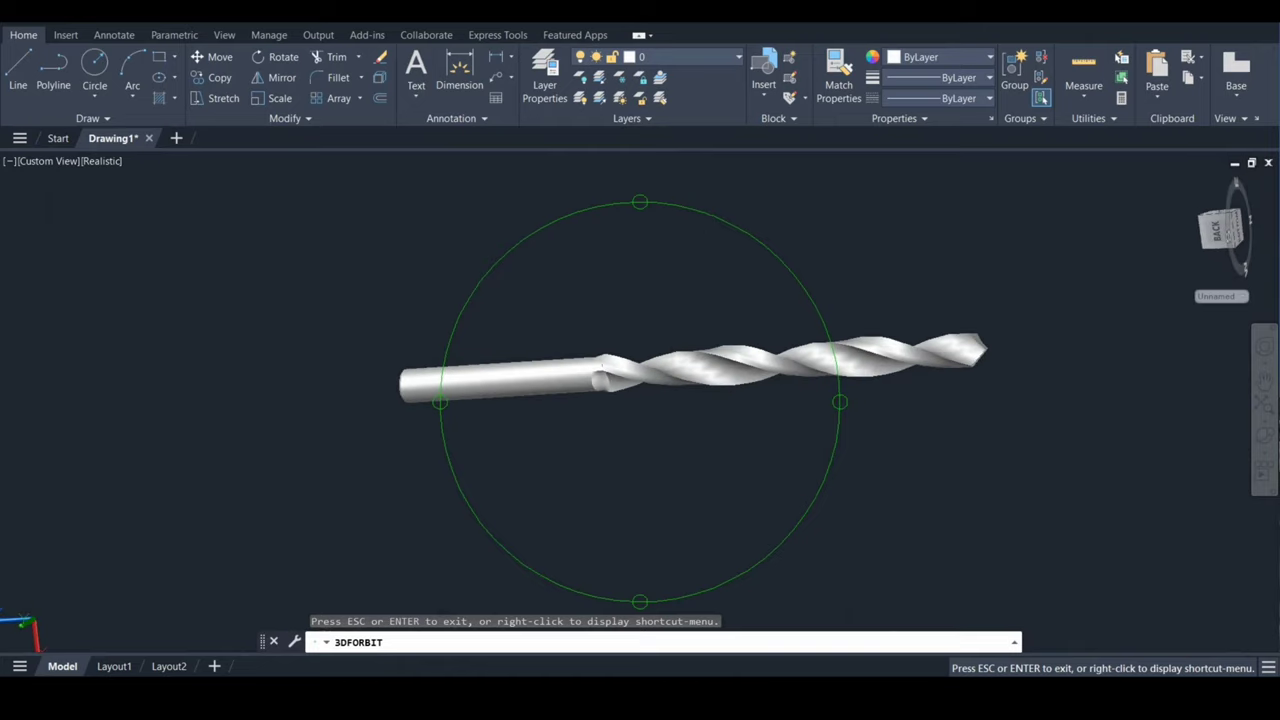
key(Escape)
text(uni)
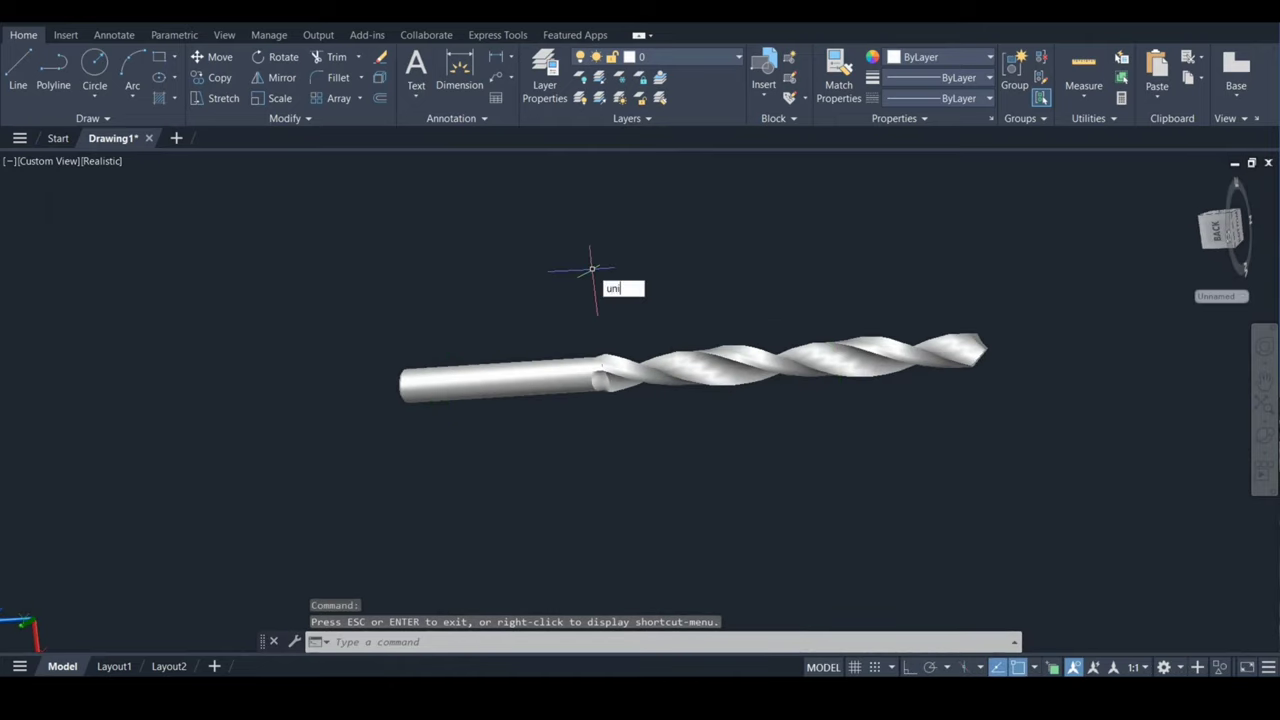
Union the cylindrical shank with the twisted fluted body
key(Return)
click(596, 375)
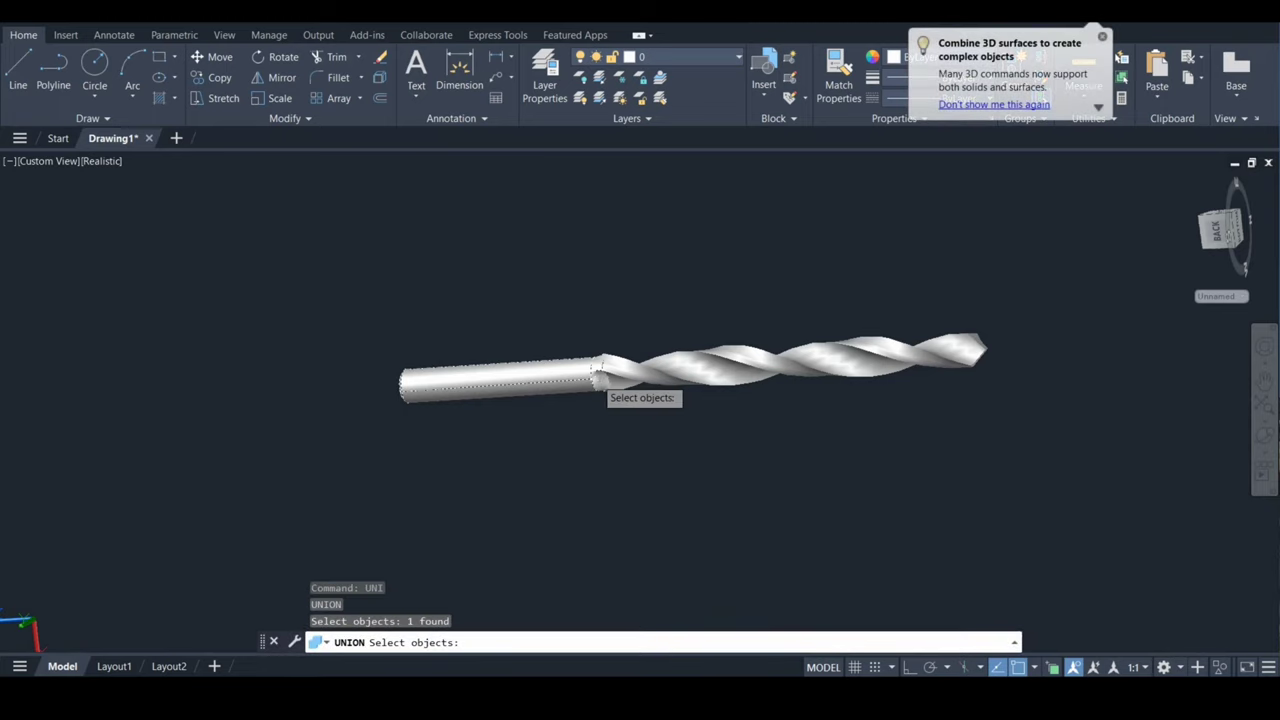
click(622, 372)
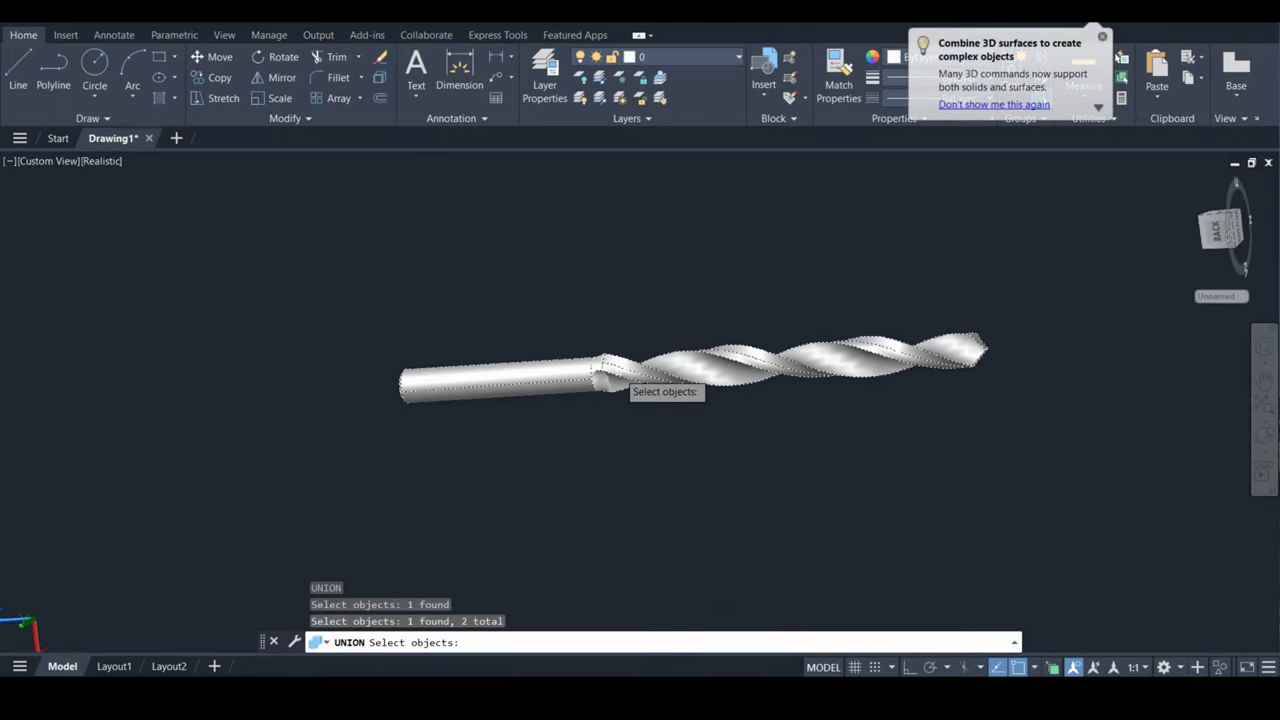
click(619, 373)
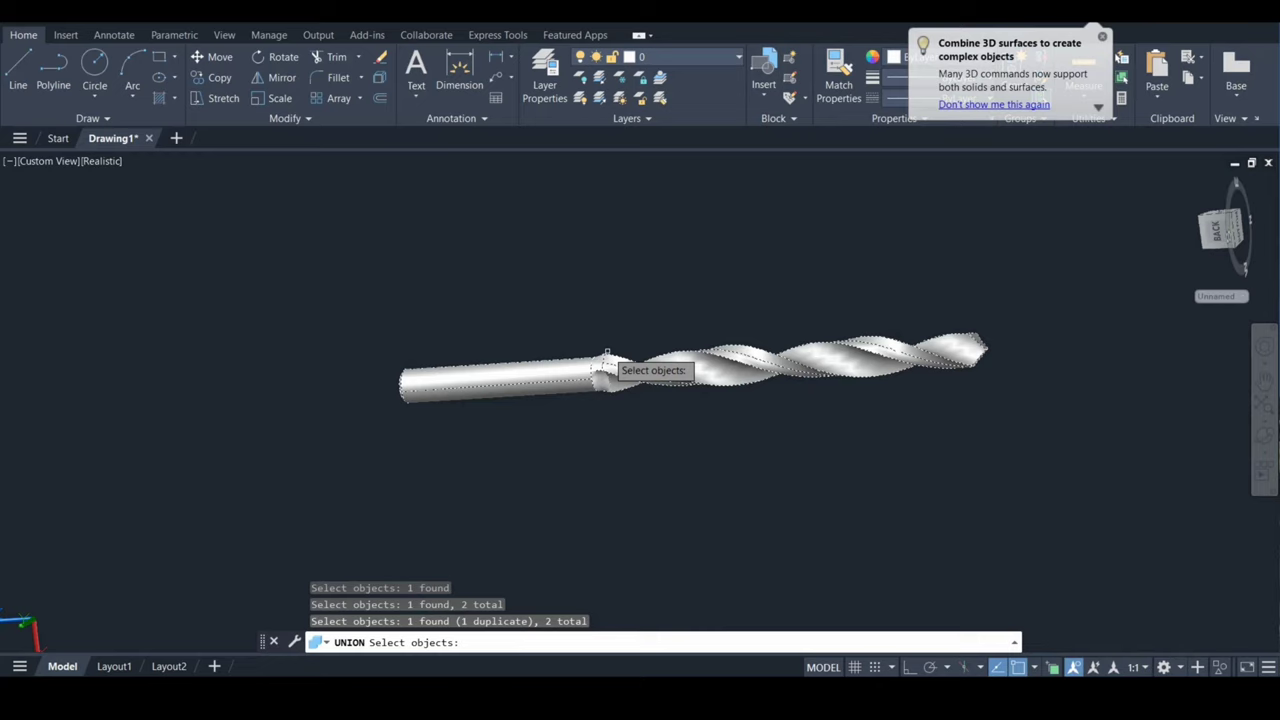
key(Return)
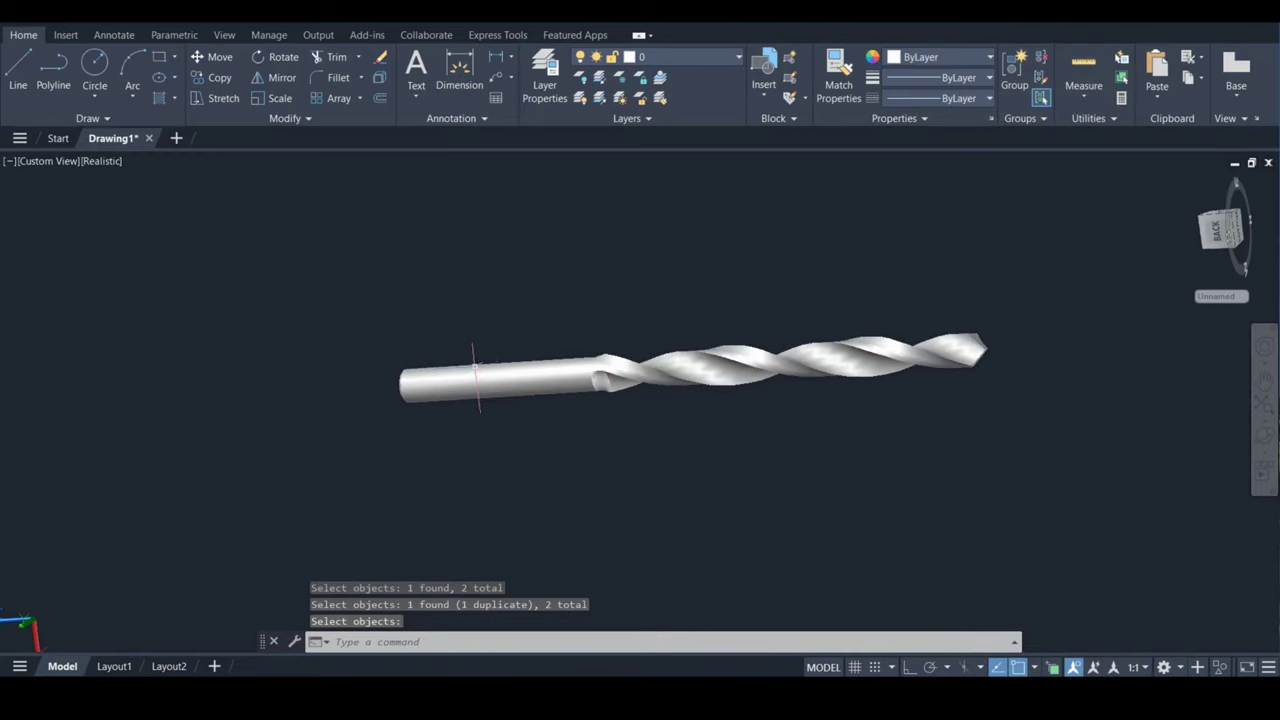
Apply the blue Metallic Paint material from the Materials Browser to all objects
text(r)
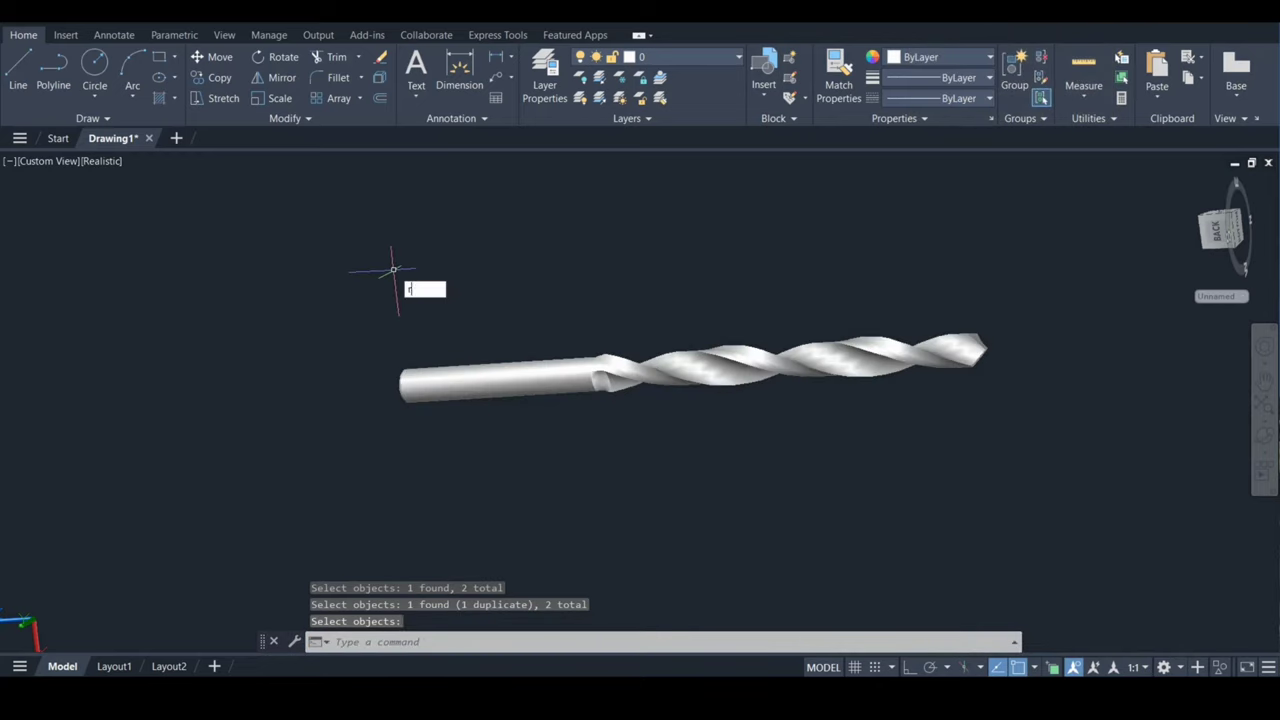
key(Return)
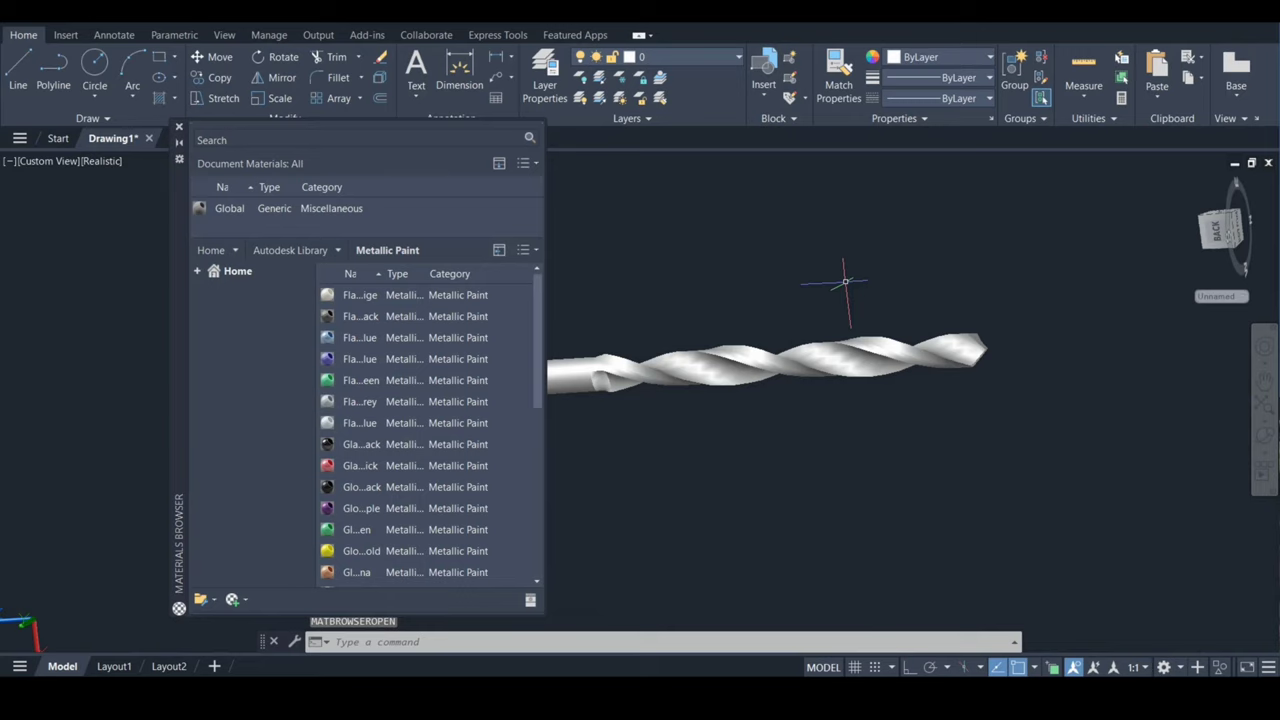
key(ctrl+a)
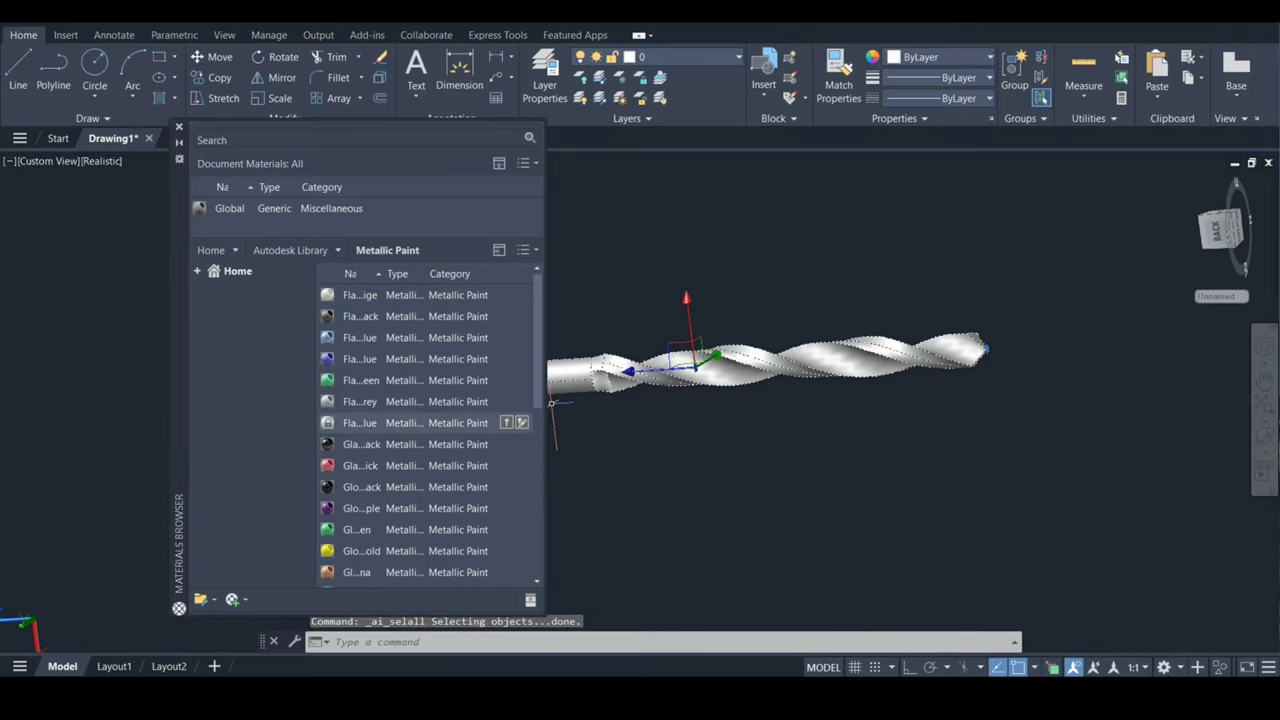
click(420, 423)
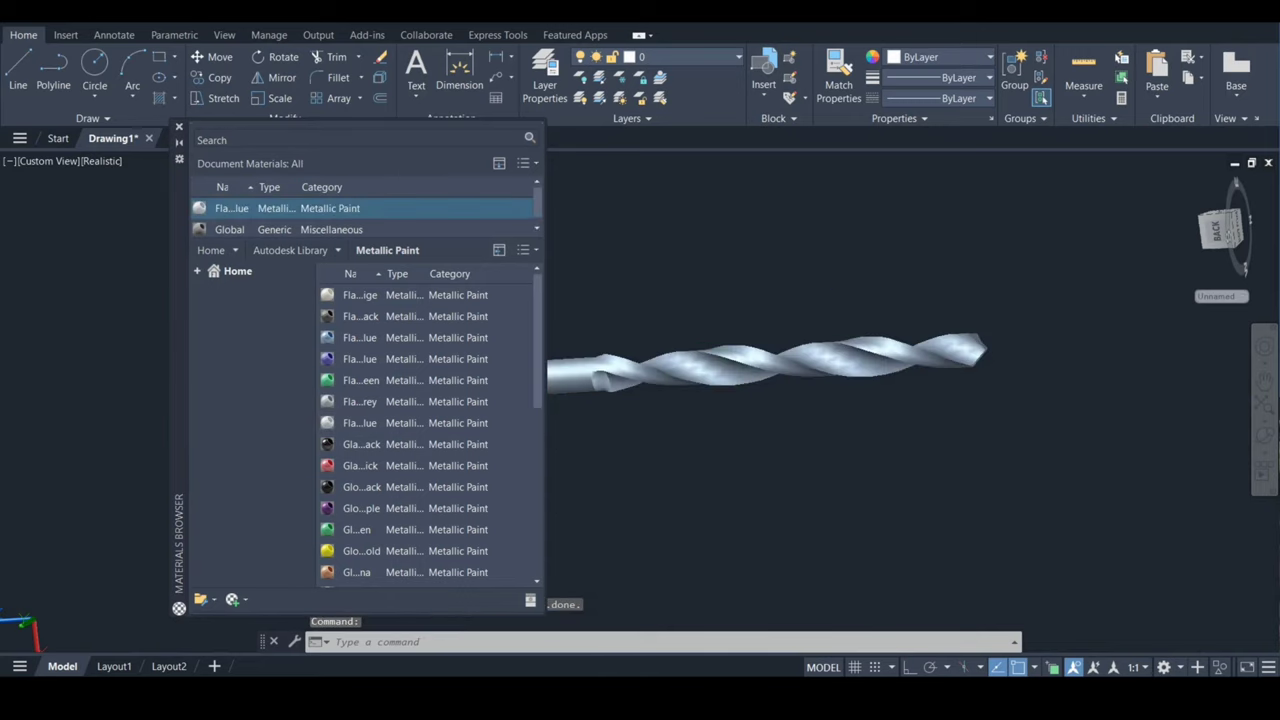
click(179, 126)
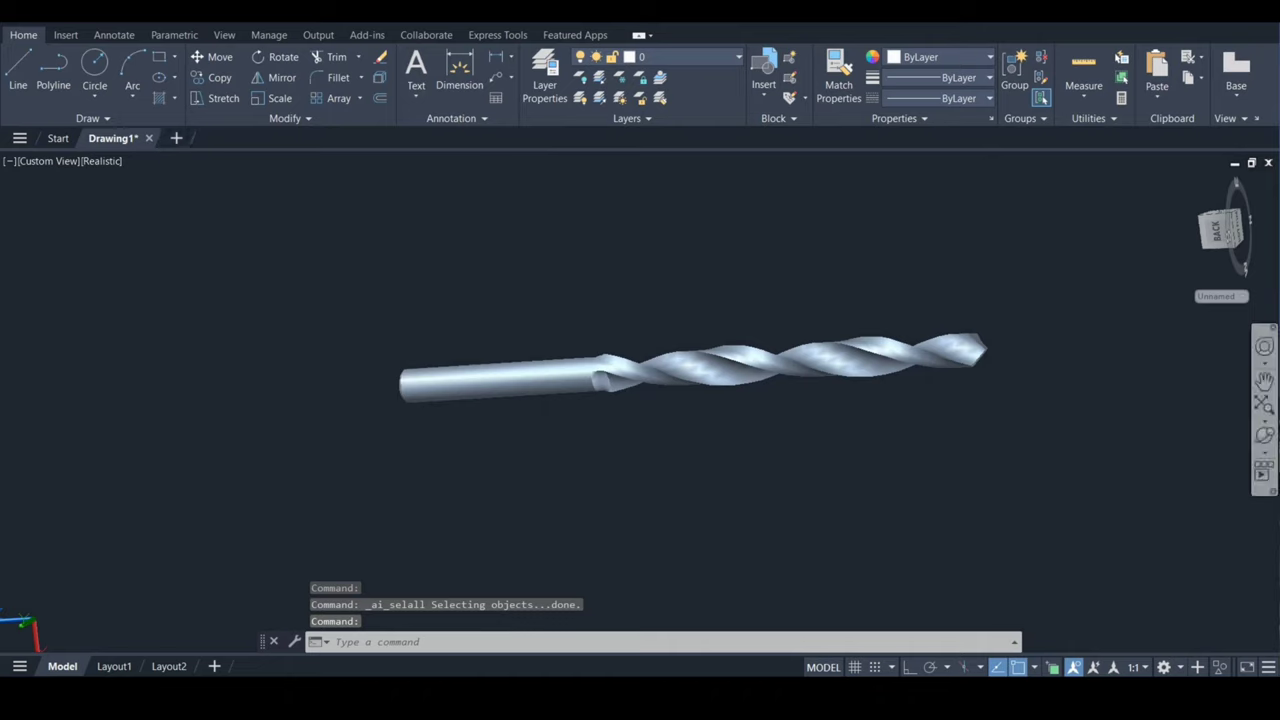
Free-orbit the finished drill to a diagonal view, tip lower left and shank upper right
click(1264, 436)
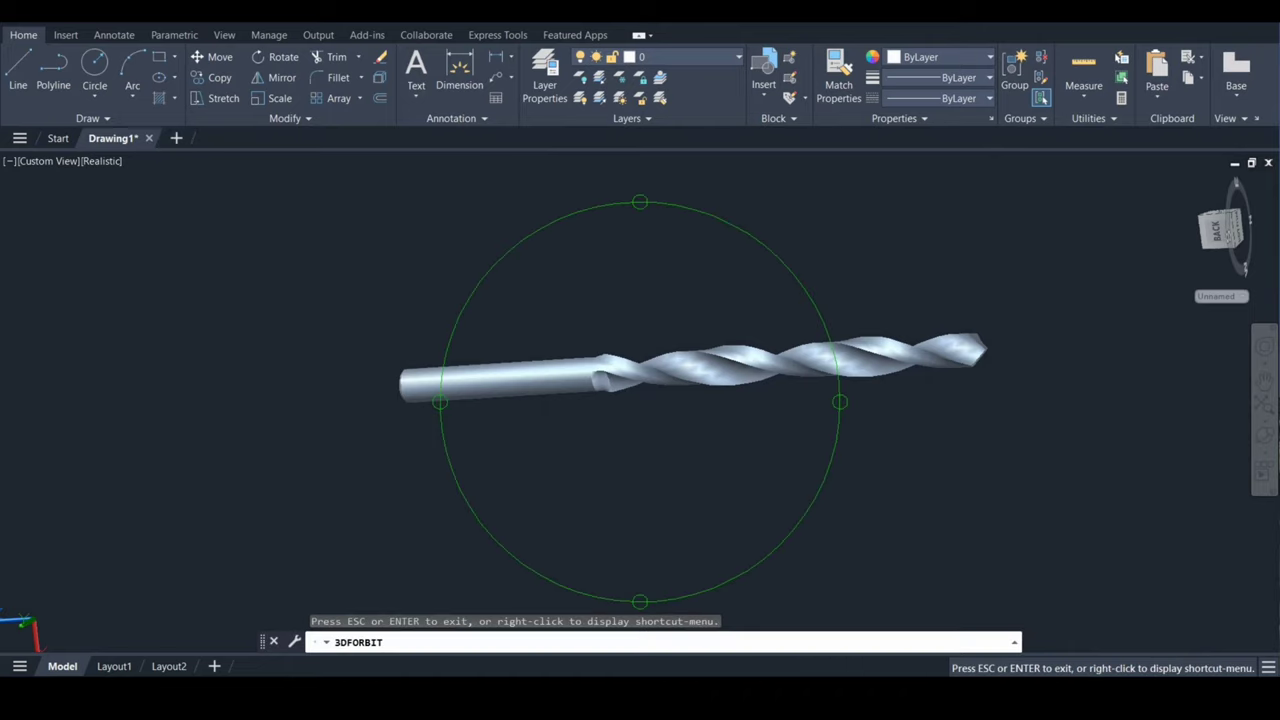
drag(696, 368, 700, 300)
mouse_move(696, 368)
mouse_down()
mouse_move(700, 340)
mouse_move(692, 388)
mouse_move(696, 367)
mouse_up()
key(Escape)
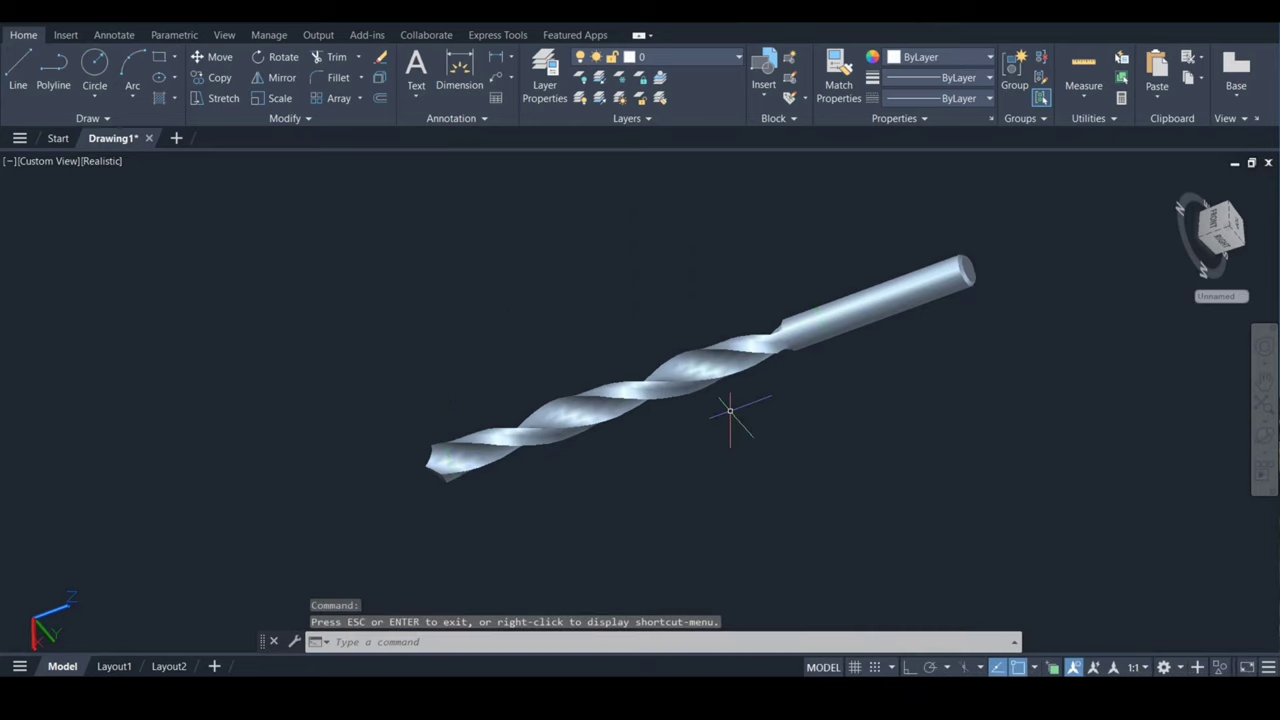